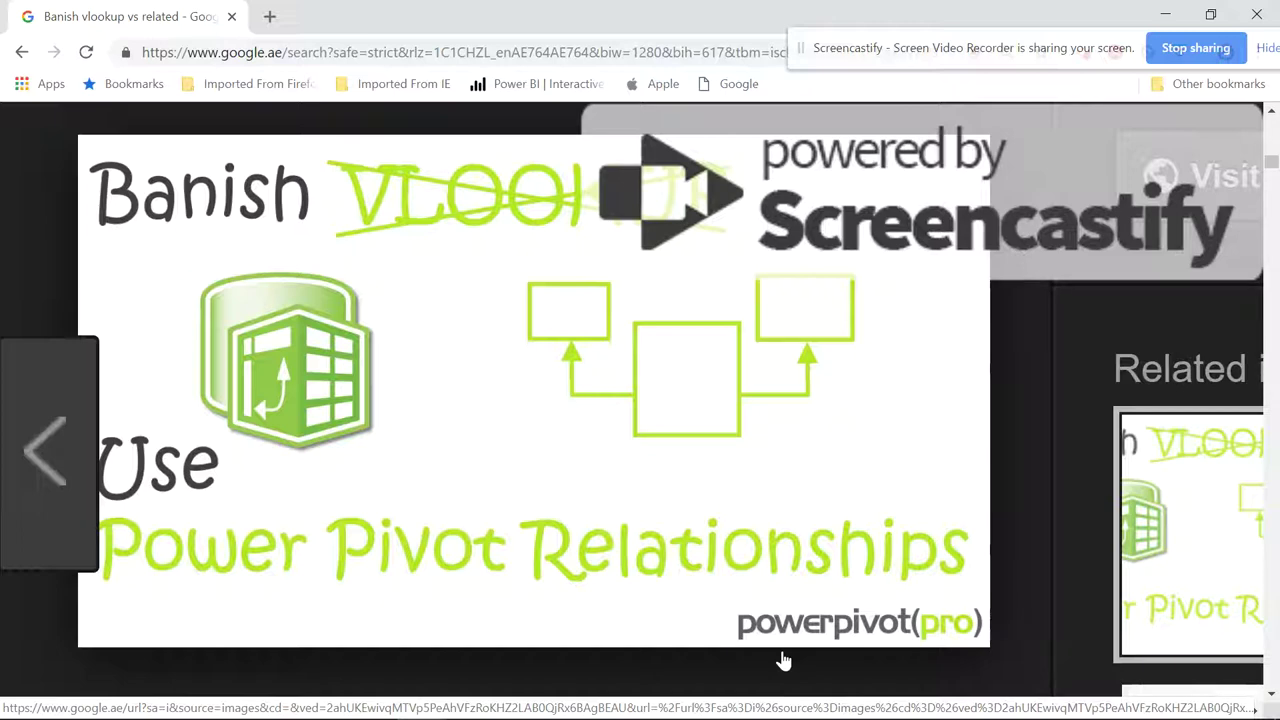
- Switch to the Excel workbook and jump to the SellingPrice table from the Name Box list
{"action": "left_click", "coordinate": [771, 700]}
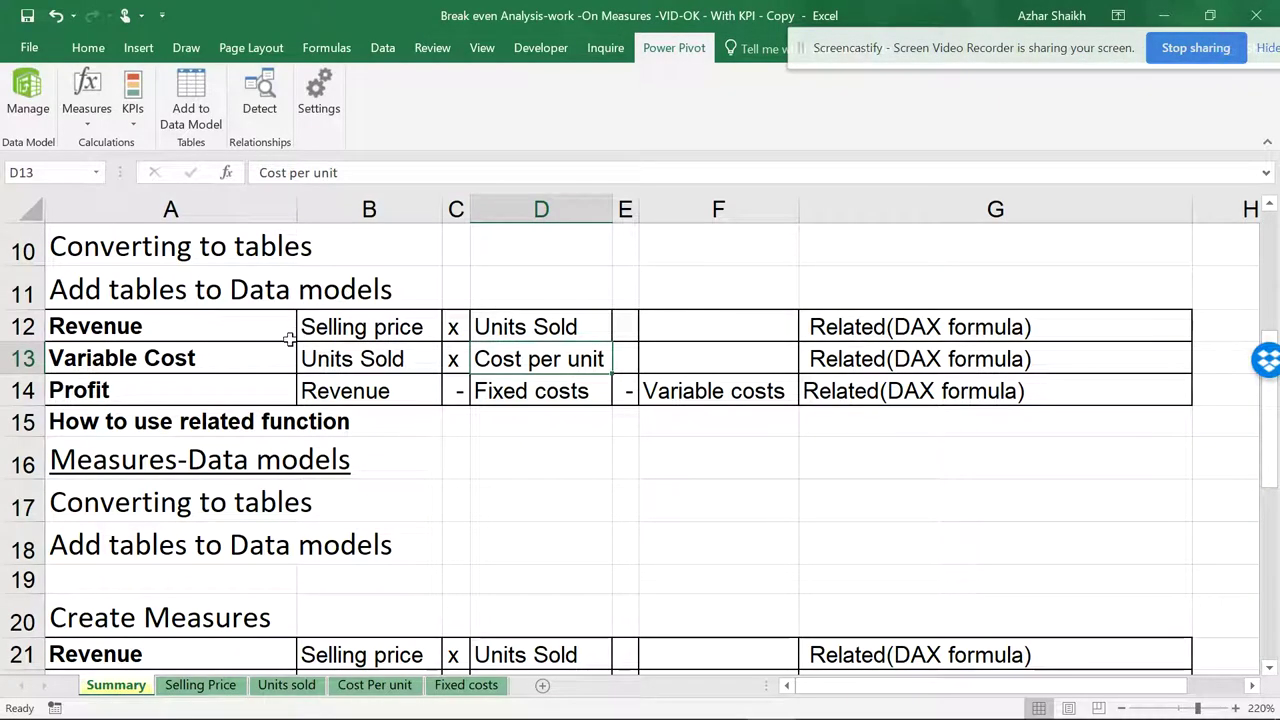
{"action": "scroll", "coordinate": [271, 368], "scroll_direction": "down", "scroll_amount": 3}
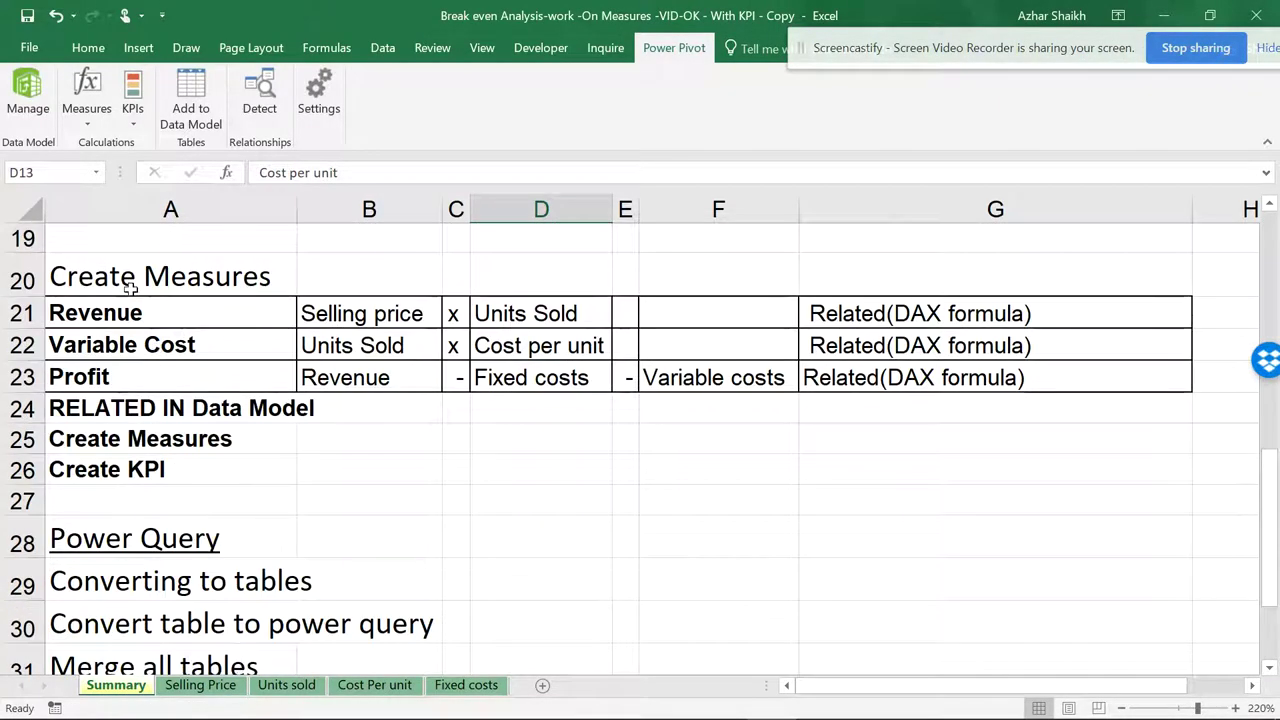
{"action": "left_click", "coordinate": [96, 172]}
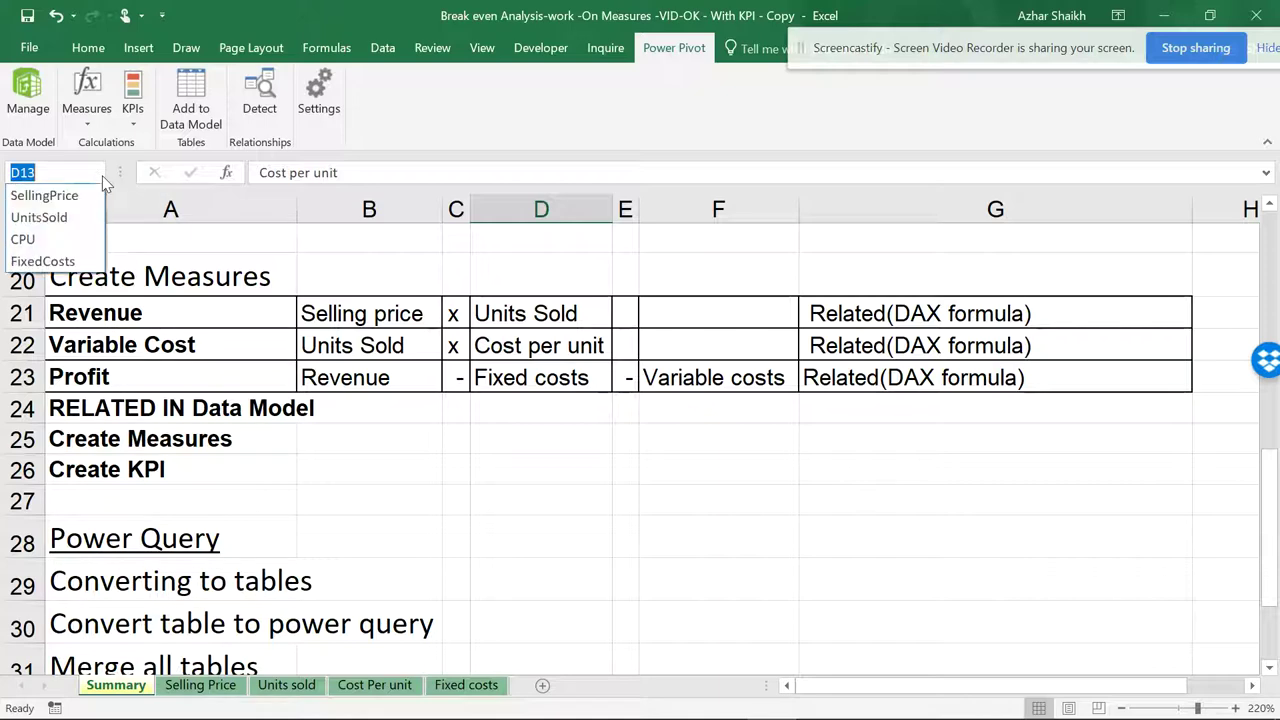
{"action": "key", "text": "Escape"}
{"action": "left_click", "coordinate": [41, 203]}
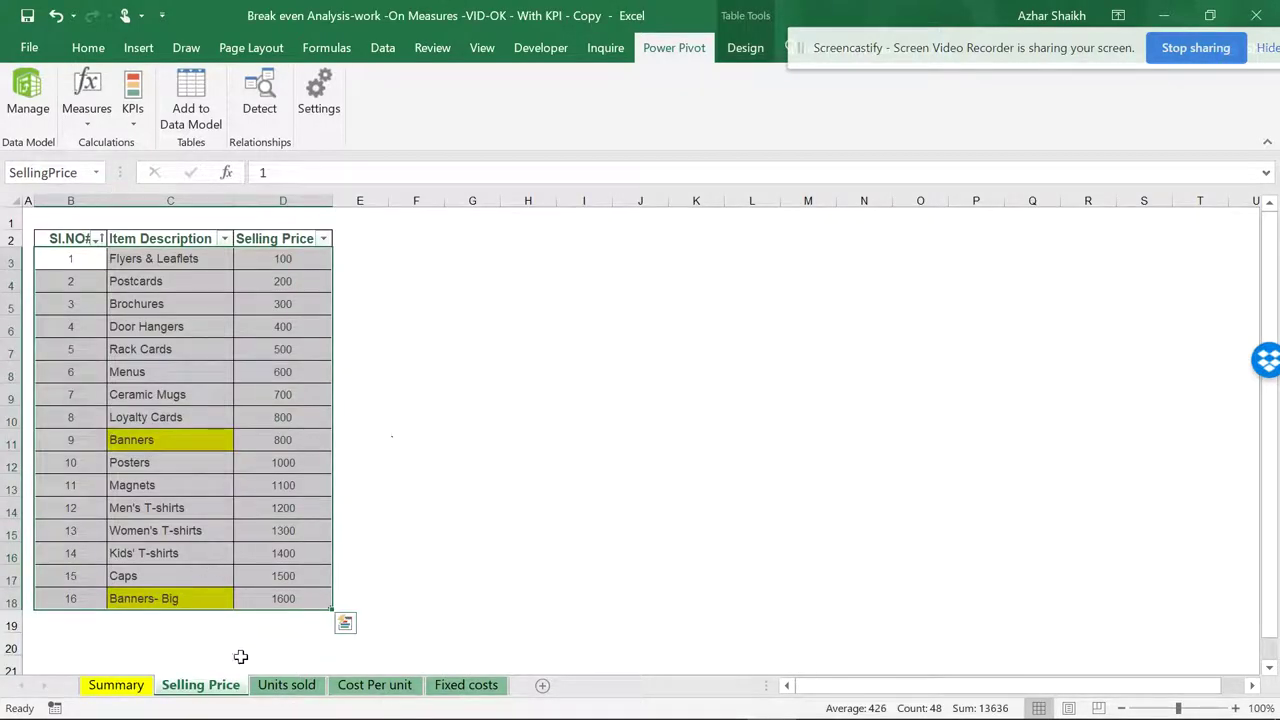
- Review the Summary sheet's Revenue and Variable Cost entries in rows 21–22
{"action": "left_click", "coordinate": [116, 685]}
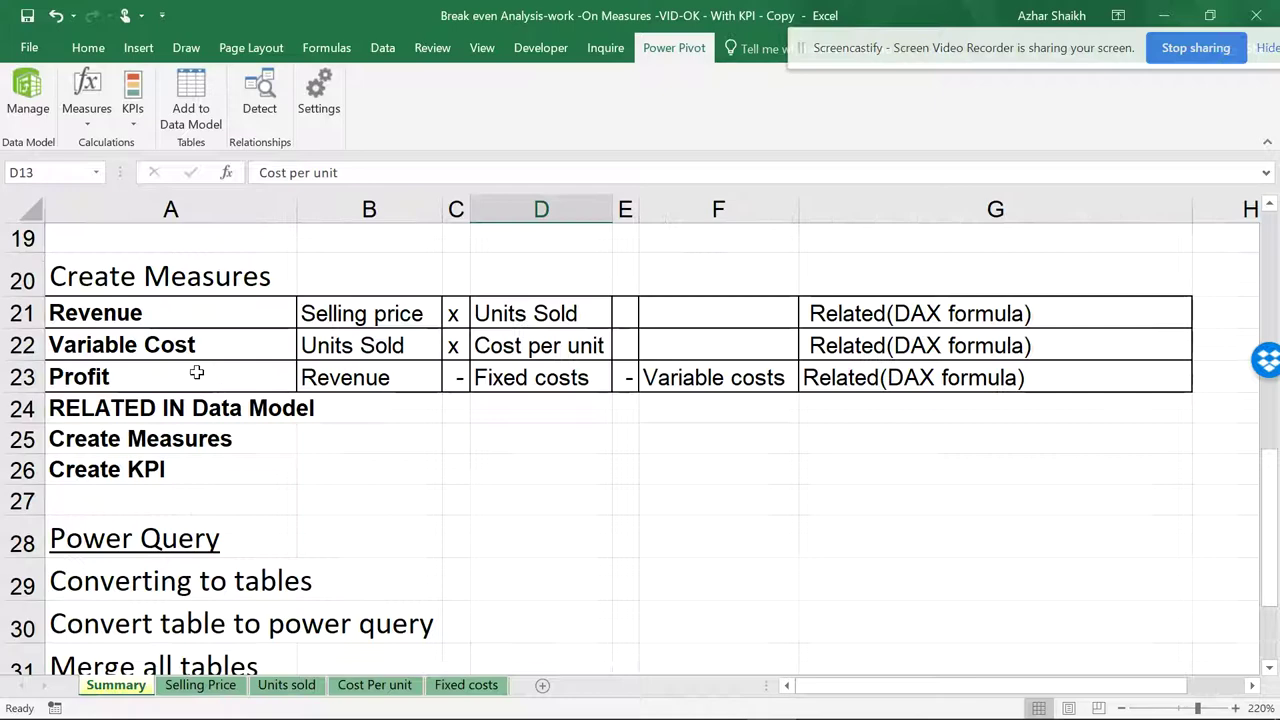
{"action": "left_click", "coordinate": [170, 316]}
{"action": "left_click", "coordinate": [318, 320]}
{"action": "left_click", "coordinate": [486, 320]}
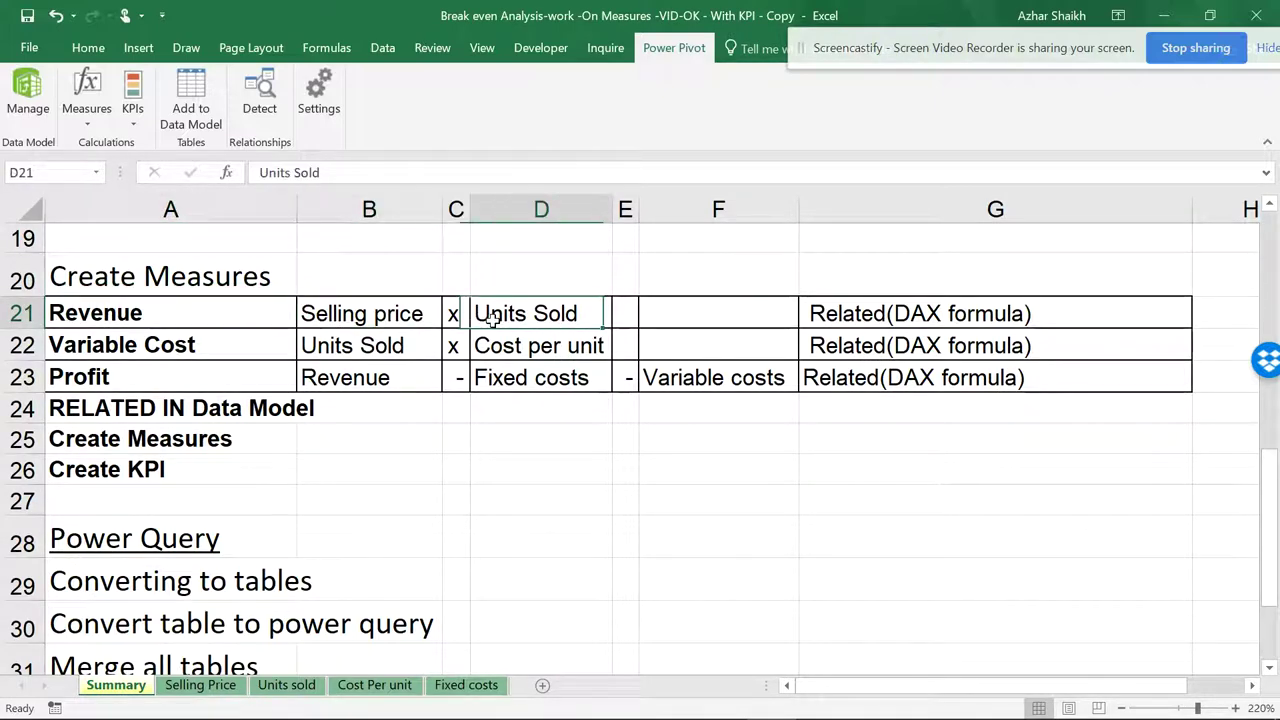
{"action": "left_click", "coordinate": [252, 349]}
{"action": "left_click", "coordinate": [366, 349]}
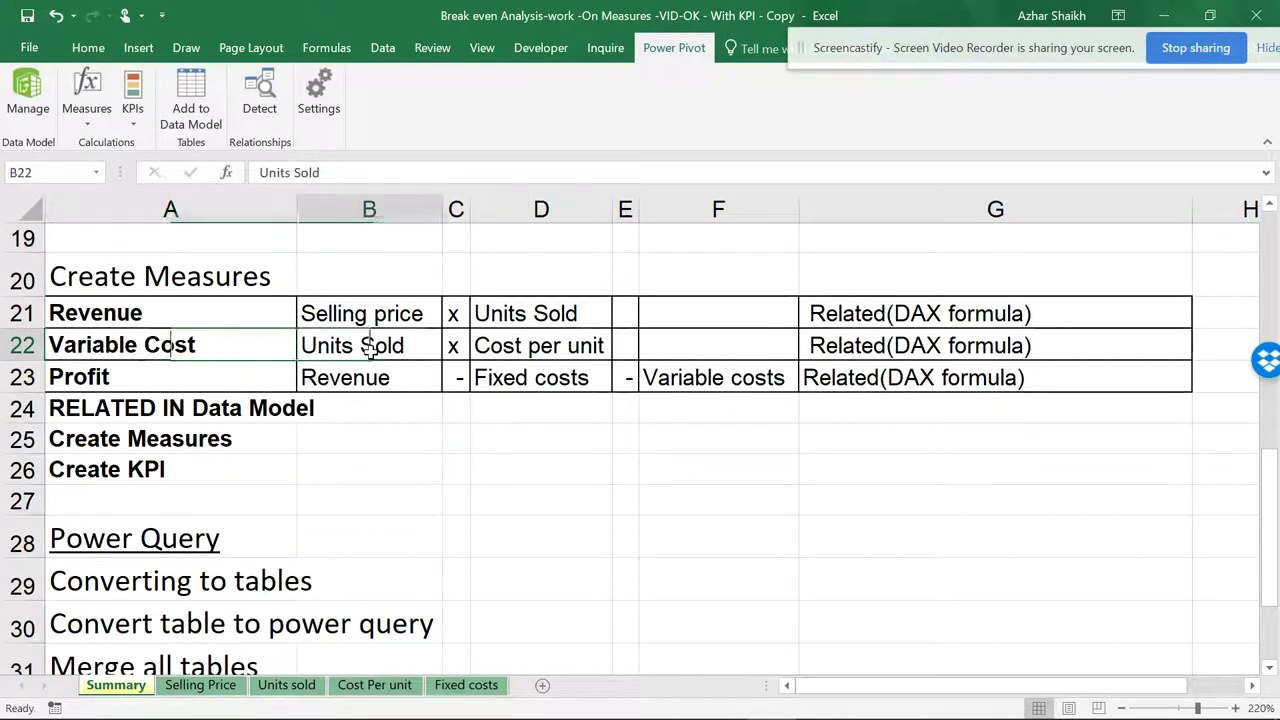
{"action": "left_click", "coordinate": [538, 349]}
- Check the Selling Price and Units sold sheets, then open the Power Pivot data model window
{"action": "left_click", "coordinate": [203, 688]}
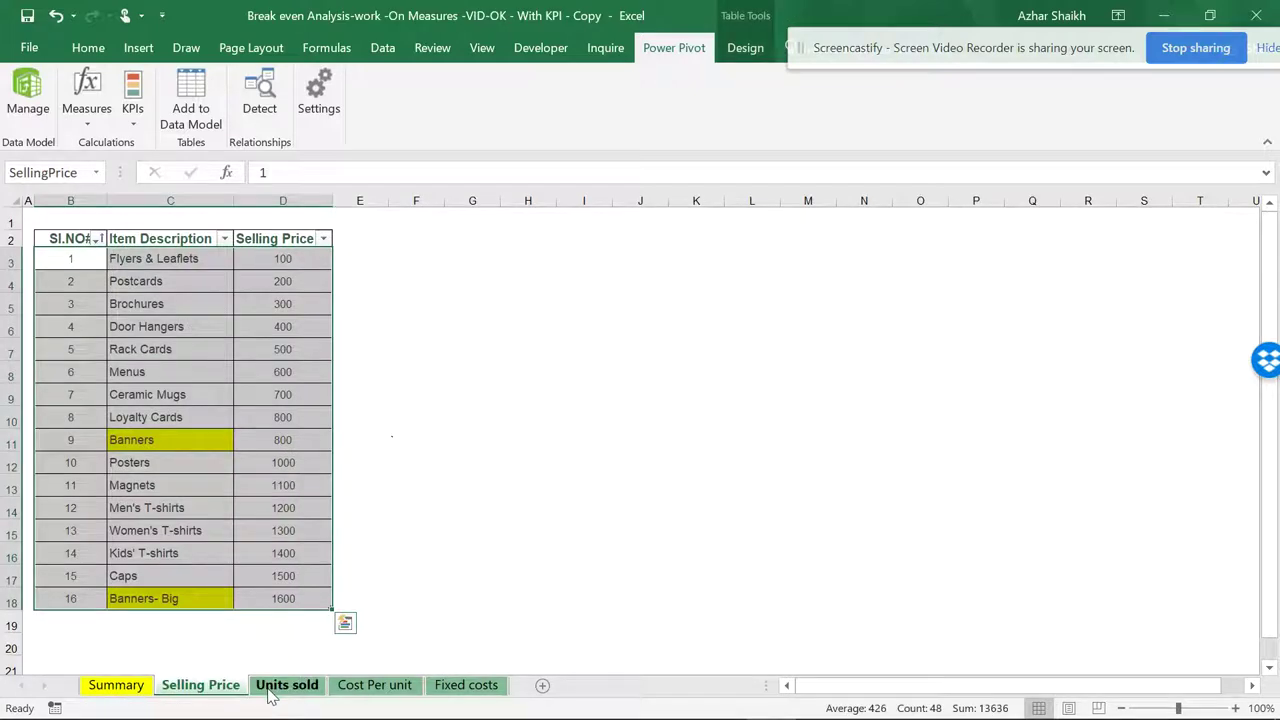
{"action": "left_click", "coordinate": [272, 688]}
{"action": "left_click", "coordinate": [200, 685]}
{"action": "key", "text": "ctrl+a"}
{"action": "left_click", "coordinate": [339, 257]}
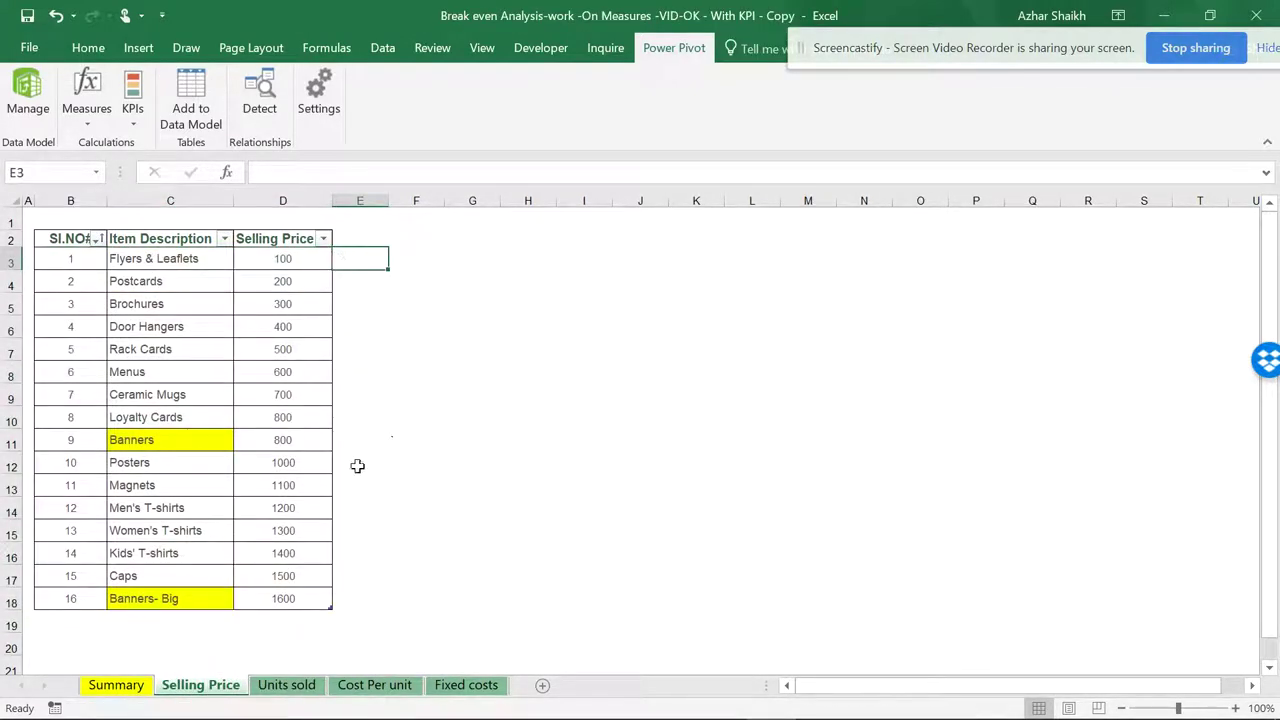
{"action": "left_click", "coordinate": [24, 95]}
{"action": "left_click", "coordinate": [206, 300]}
{"action": "left_click", "coordinate": [27, 95]}
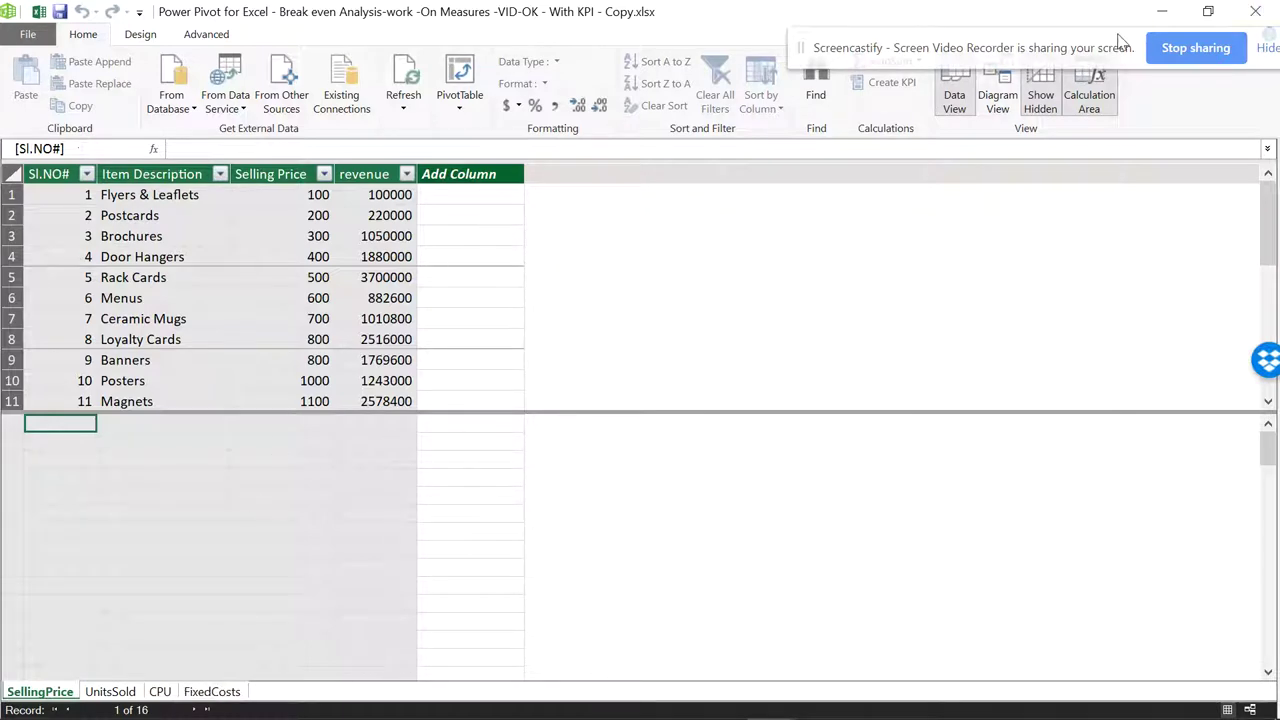
{"action": "left_click", "coordinate": [1255, 11]}
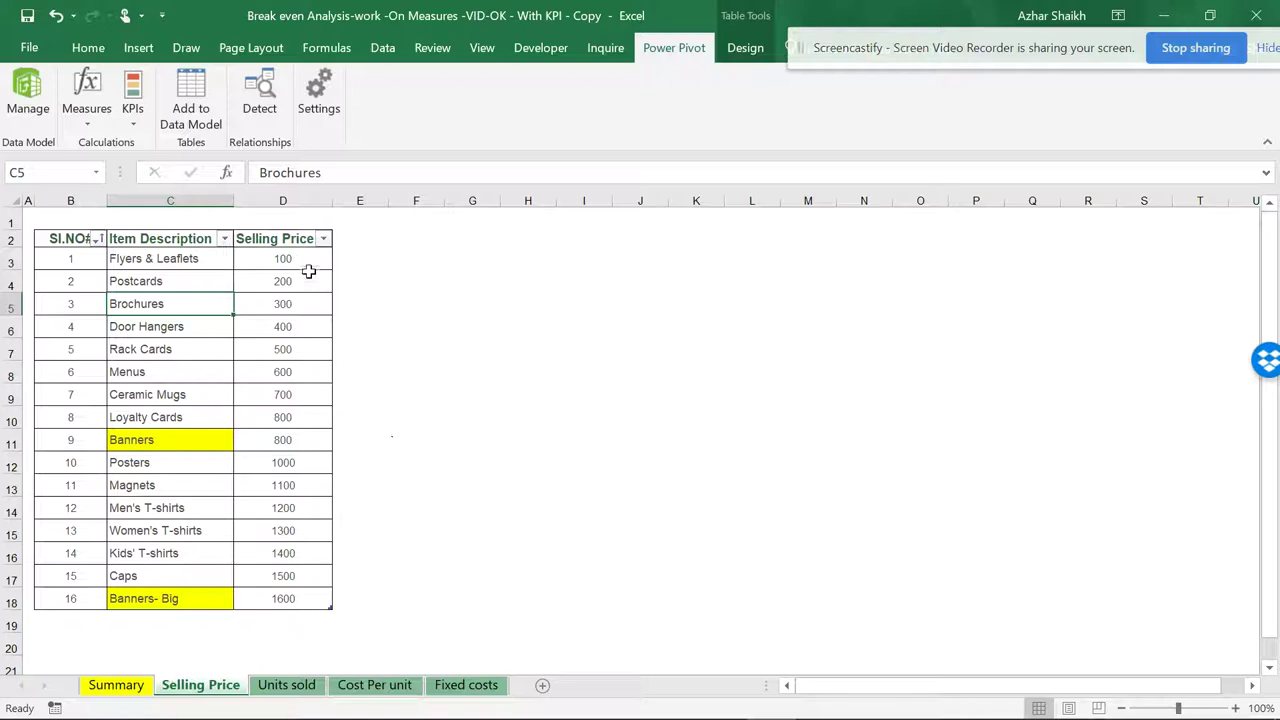
- Compare the Selling Price table with the Units sold and Summary sheets
{"action": "left_click", "coordinate": [320, 262]}
{"action": "left_click", "coordinate": [340, 260]}
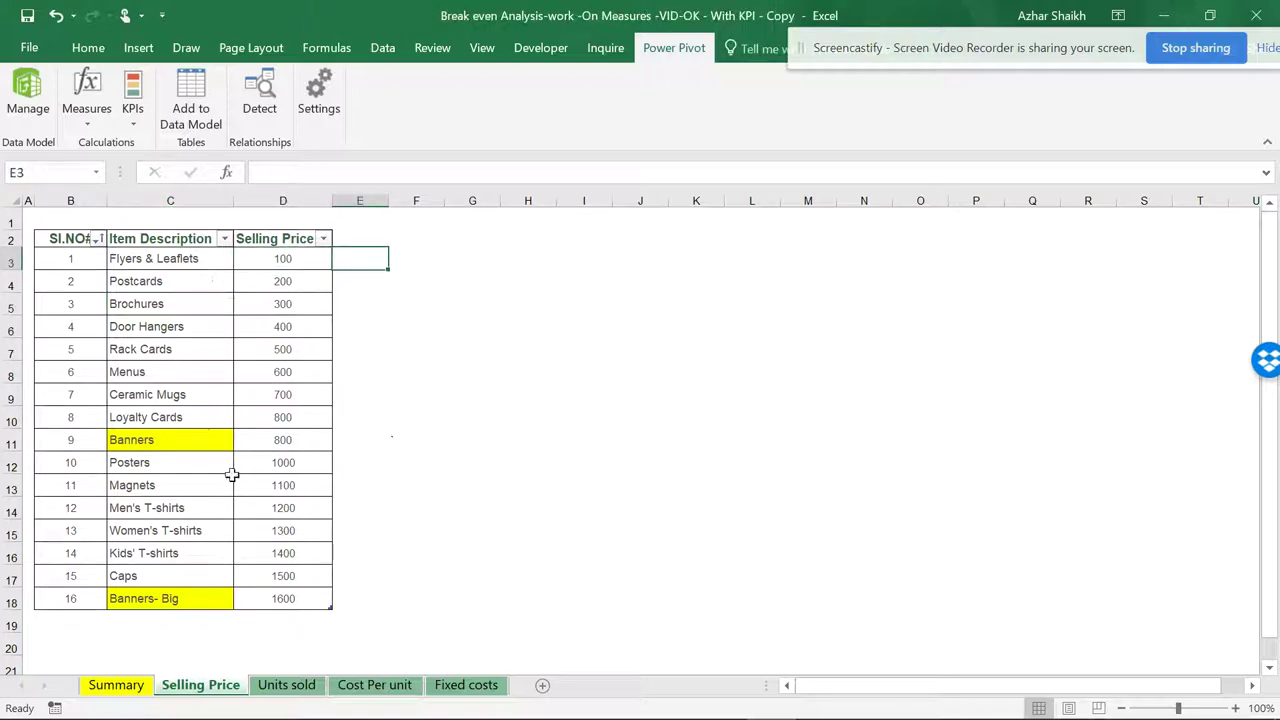
{"action": "left_click", "coordinate": [276, 686]}
{"action": "left_click_drag", "start_coordinate": [165, 260], "coordinate": [170, 282]}
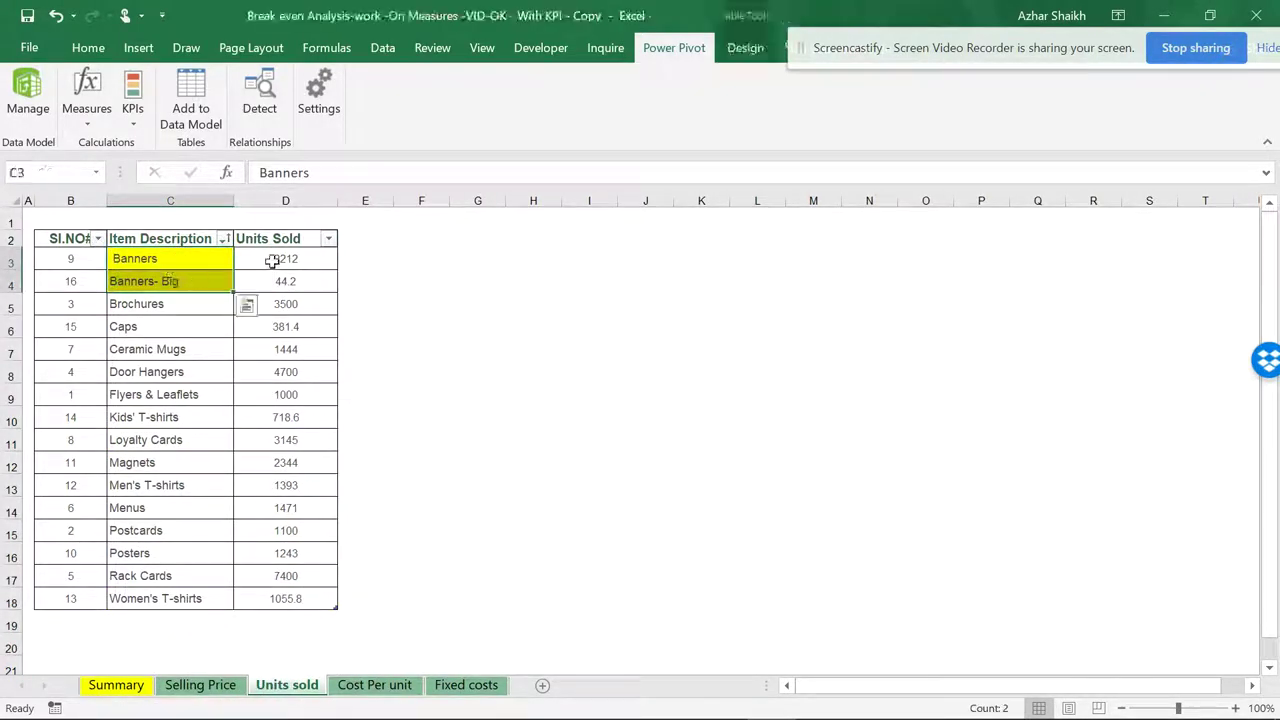
{"action": "left_click", "coordinate": [200, 685]}
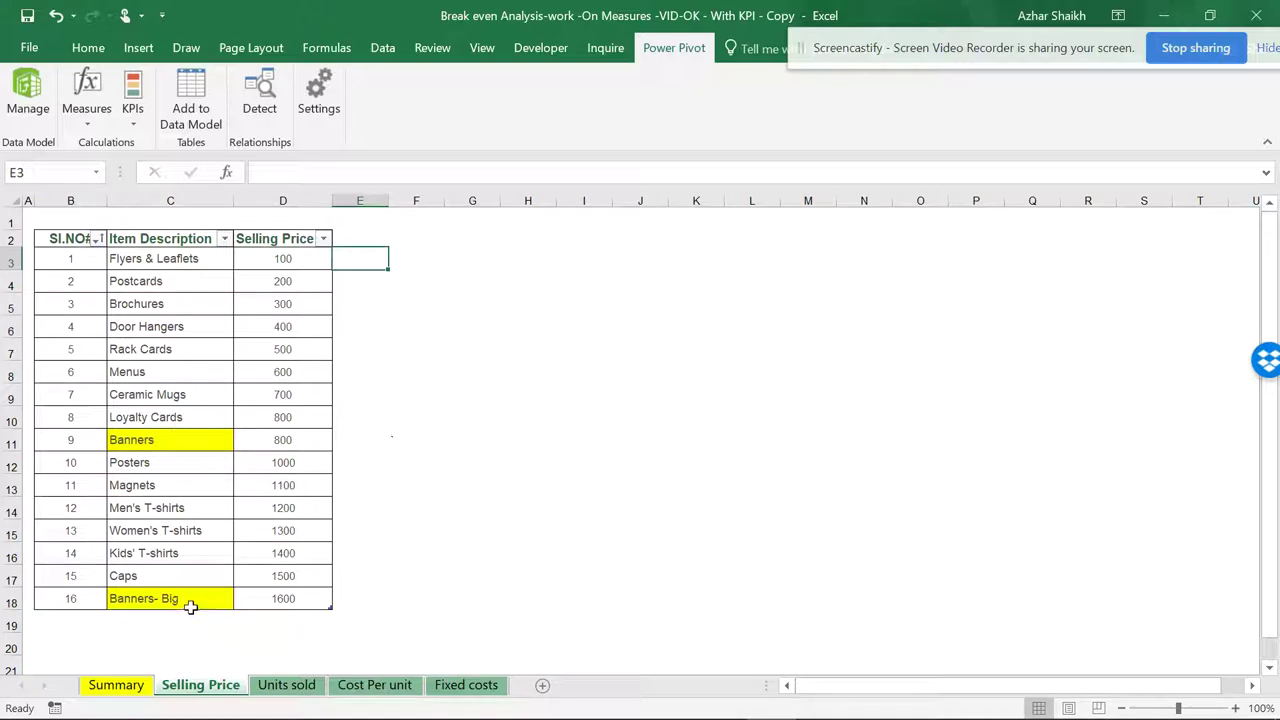
{"action": "left_click", "coordinate": [116, 685]}
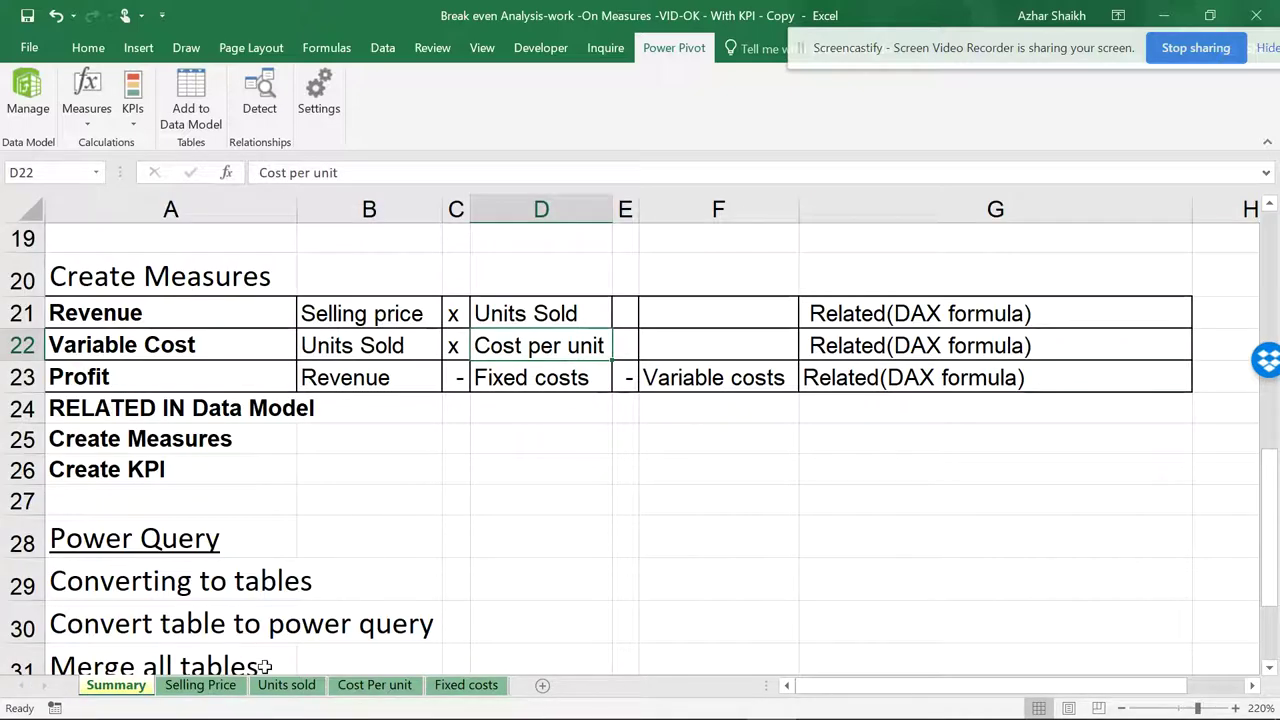
{"action": "left_click", "coordinate": [200, 685]}
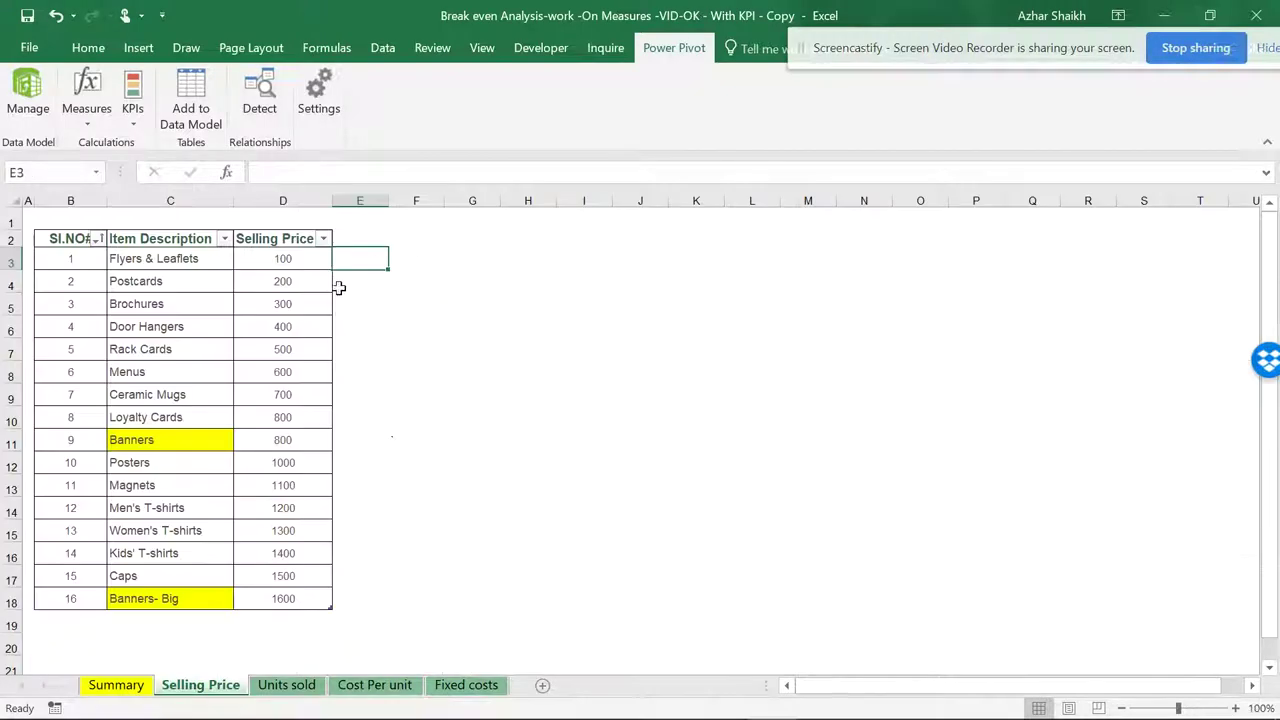
- Add a 'revenue' header in E2, extending the price table to column E
{"action": "left_click", "coordinate": [351, 238]}
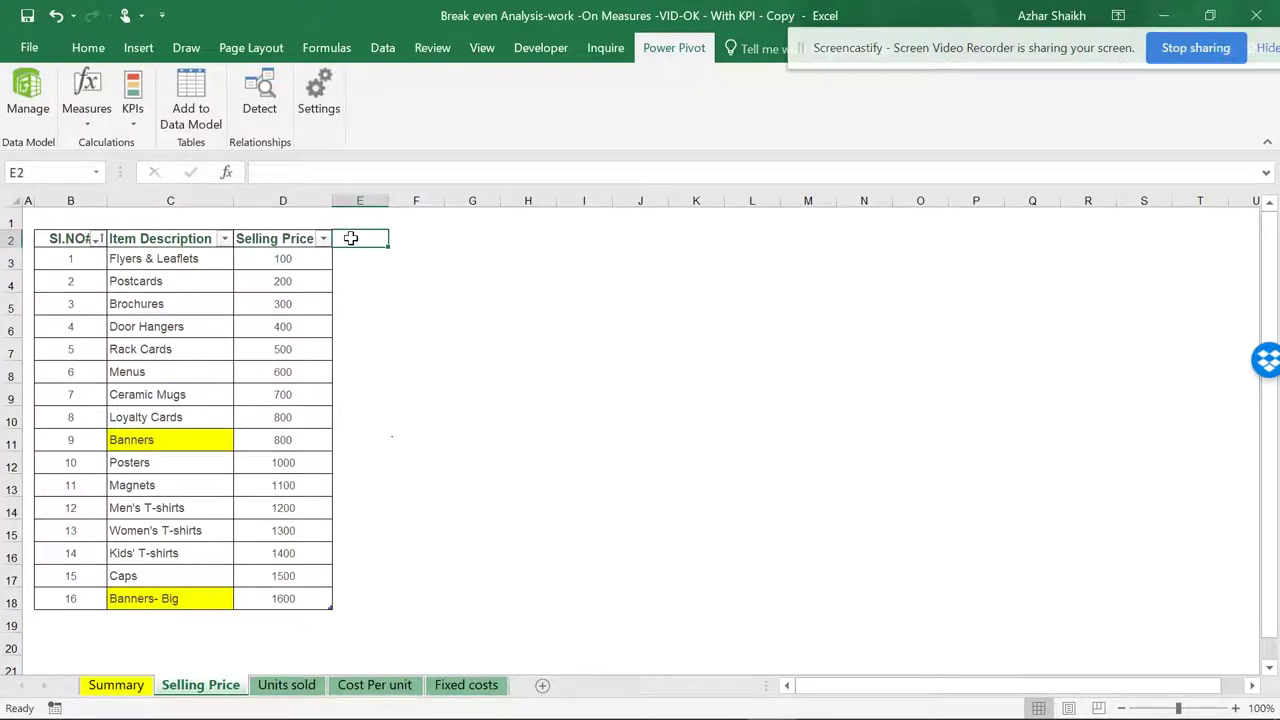
{"action": "type", "text": "REav"}
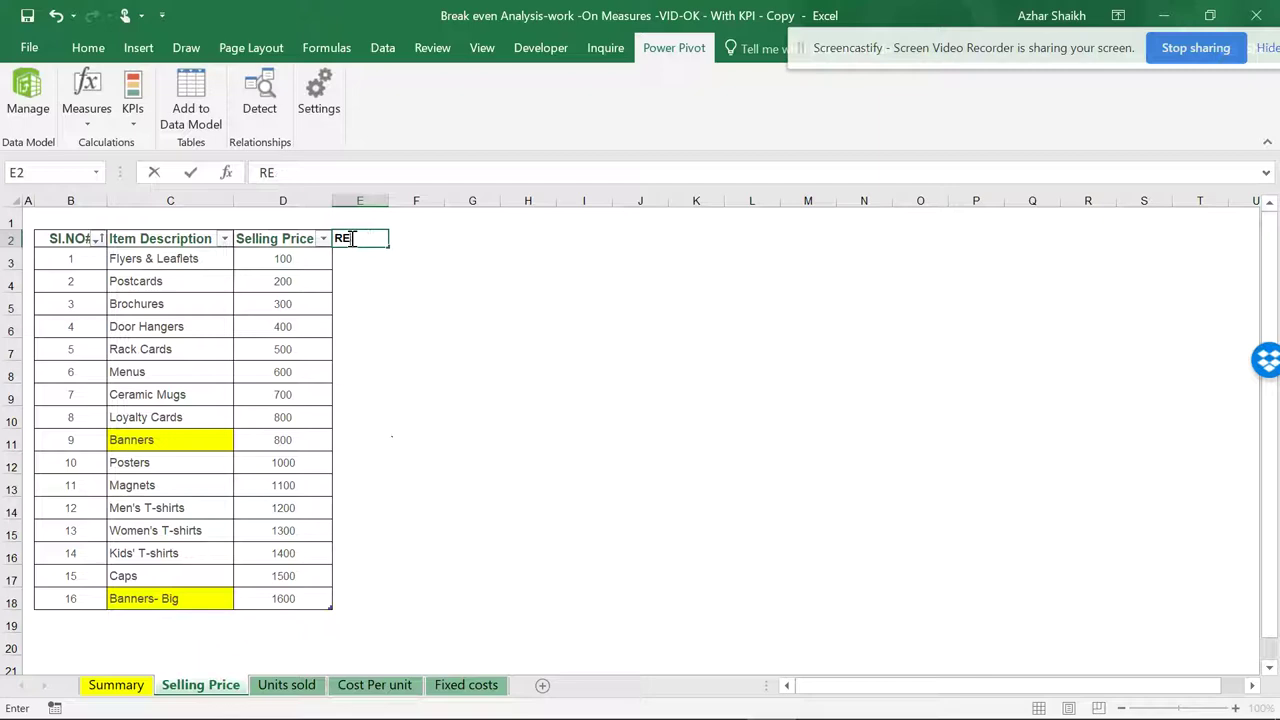
{"action": "key", "text": "Caps_Lock"}
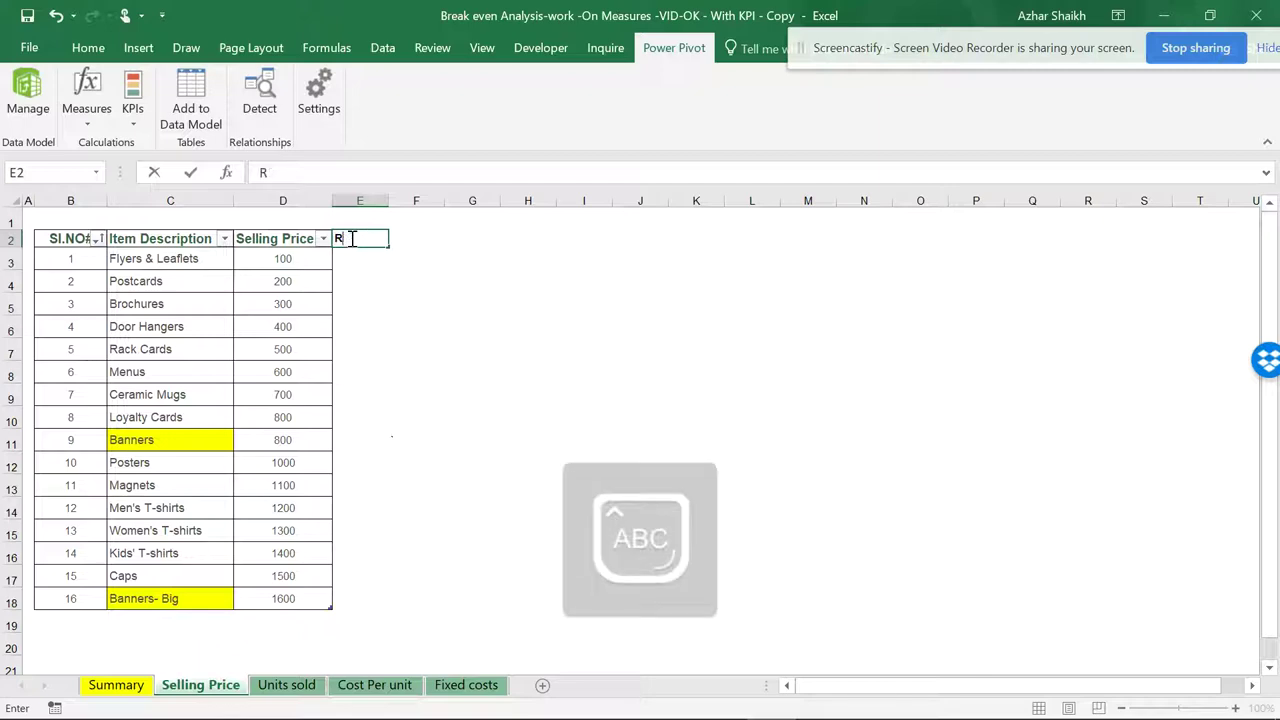
{"action": "key", "text": "Caps_Lock"}
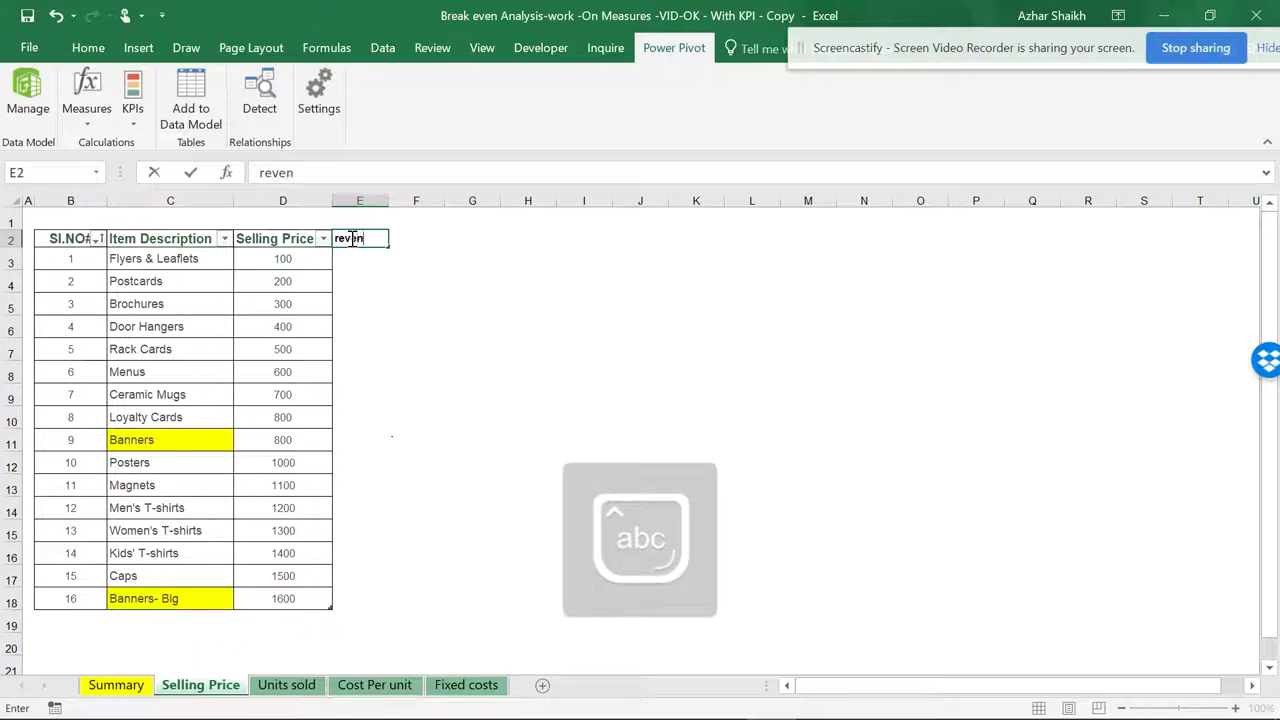
{"action": "left_click", "coordinate": [365, 282]}
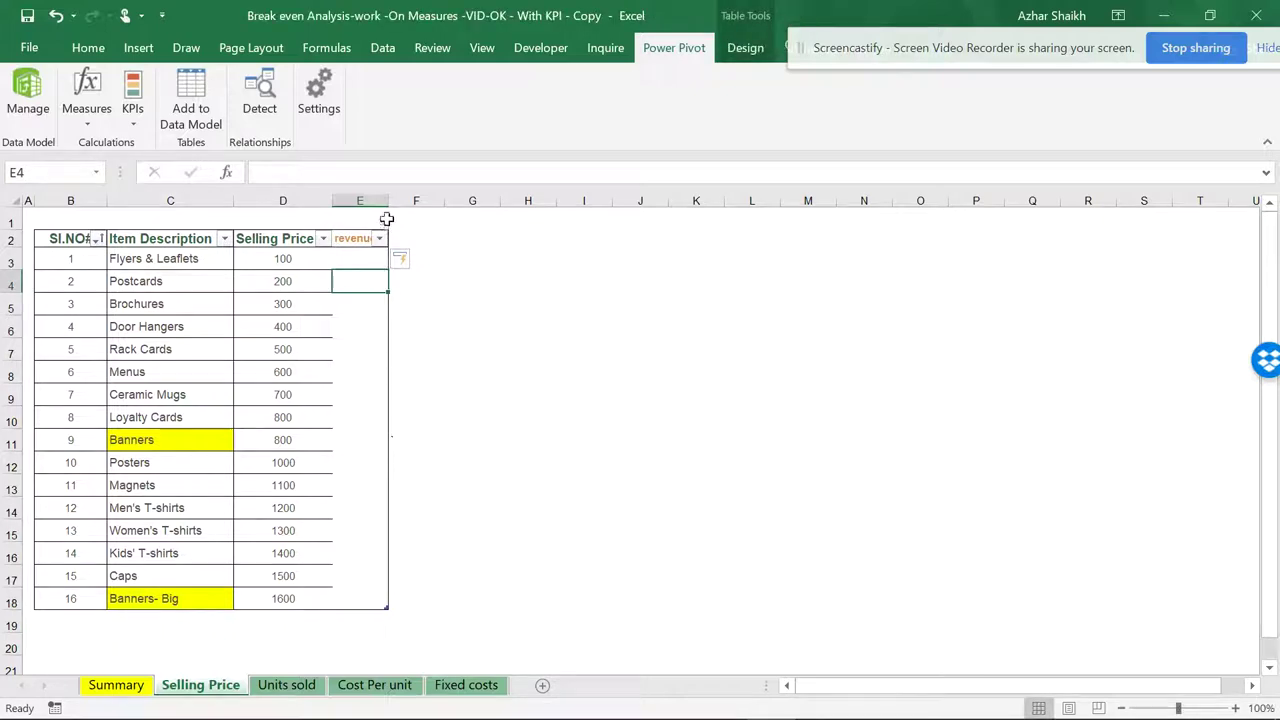
- Widen column E and apply All Borders to the revenue cells E3:E18
{"action": "left_click_drag", "start_coordinate": [391, 204], "coordinate": [424, 206]}
{"action": "left_click_drag", "start_coordinate": [380, 258], "coordinate": [372, 615]}
{"action": "left_click", "coordinate": [88, 47]}
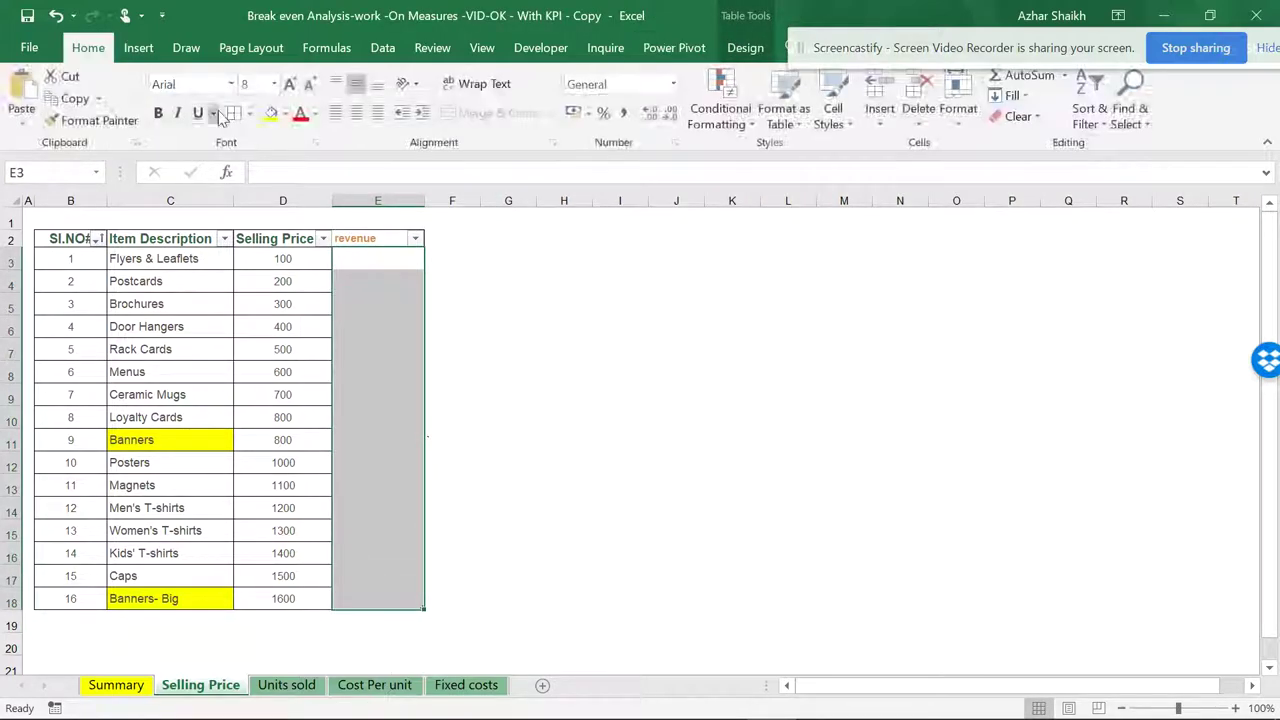
{"action": "left_click", "coordinate": [234, 114]}
{"action": "left_click", "coordinate": [355, 253]}
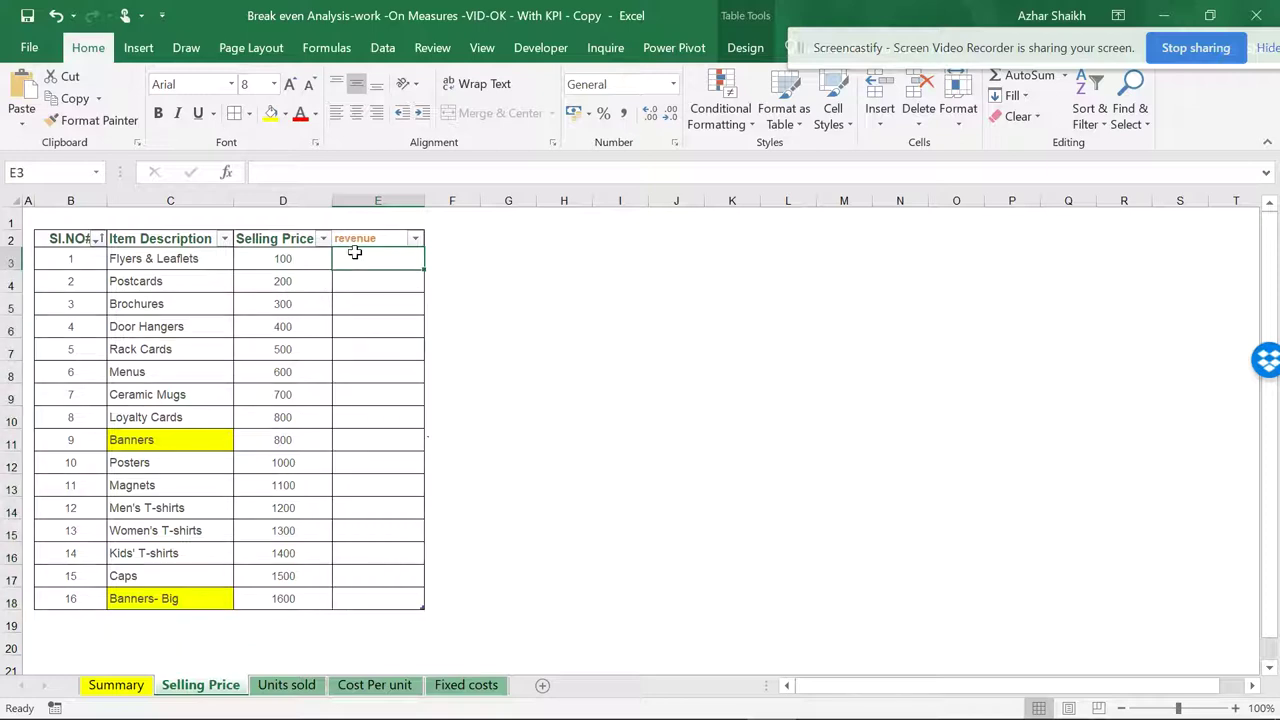
- Enter =VLOOKUP([@[Item Description]],UnitsSold[[Item Description]:[Units Sold]],2,0) in the revenue column
{"action": "type", "text": "=vlookup"}
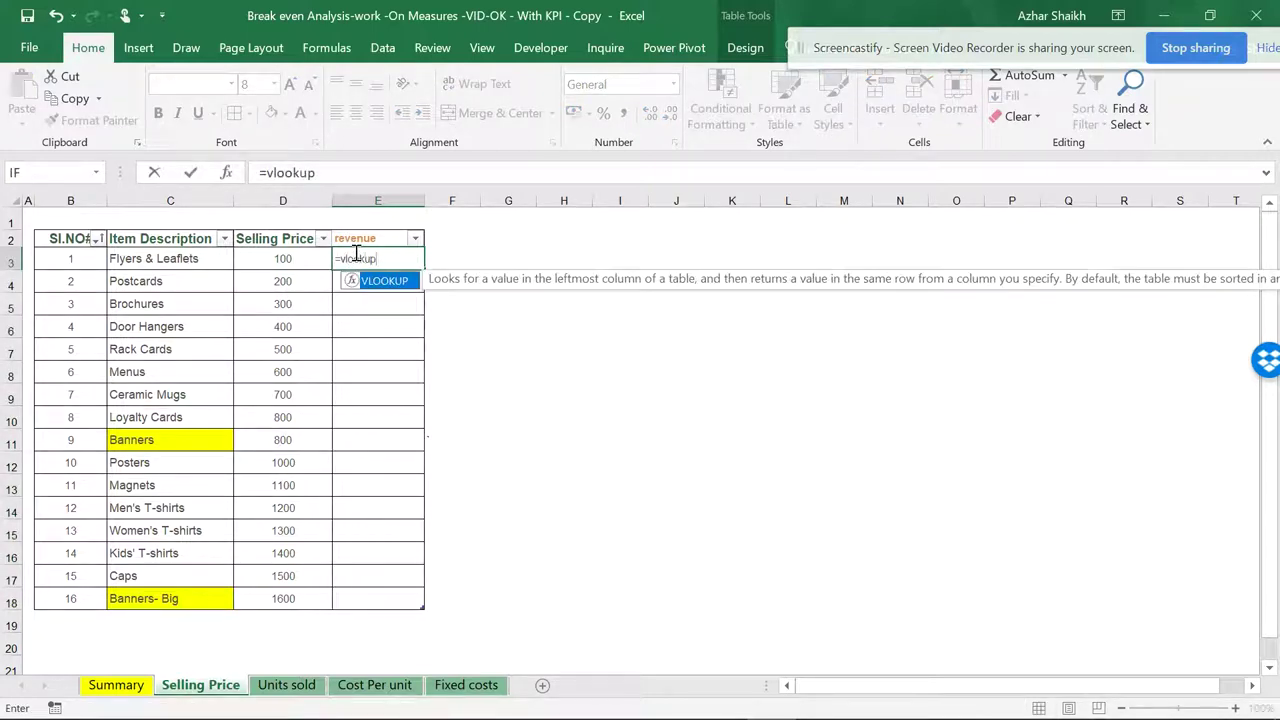
{"action": "type", "text": "("}
{"action": "left_click", "coordinate": [200, 268]}
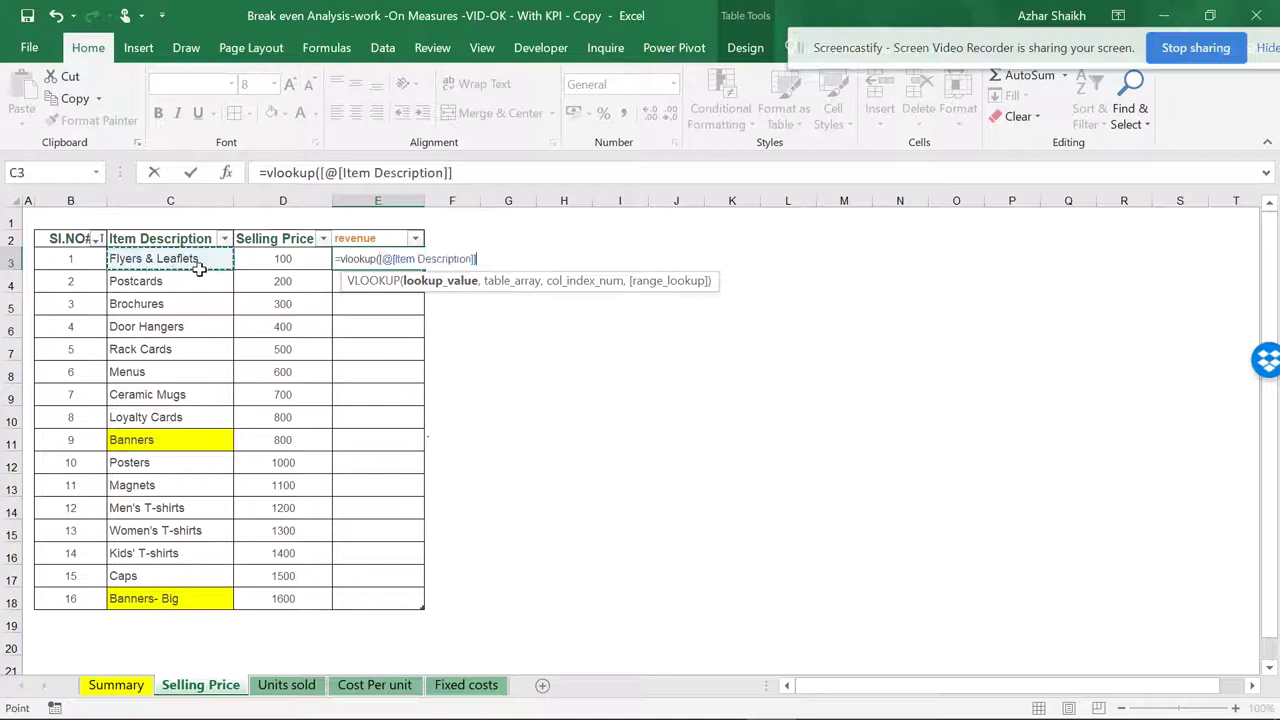
{"action": "type", "text": ","}
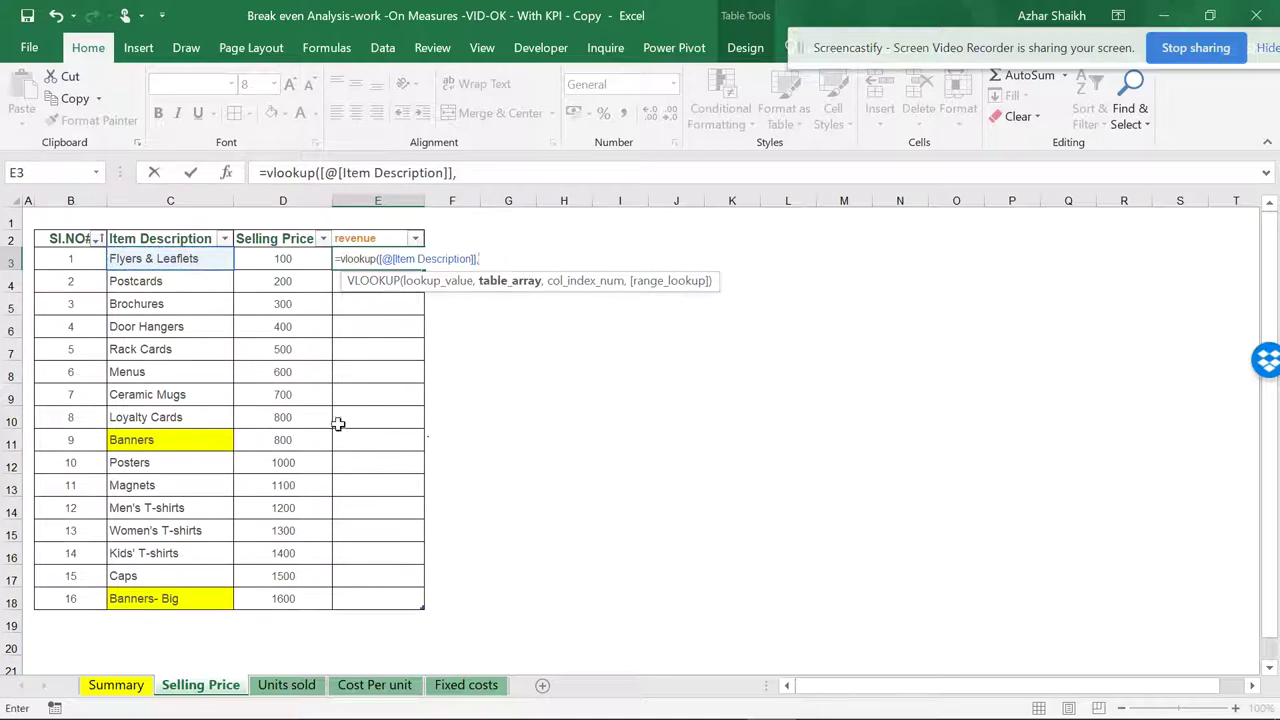
{"action": "left_click", "coordinate": [287, 685]}
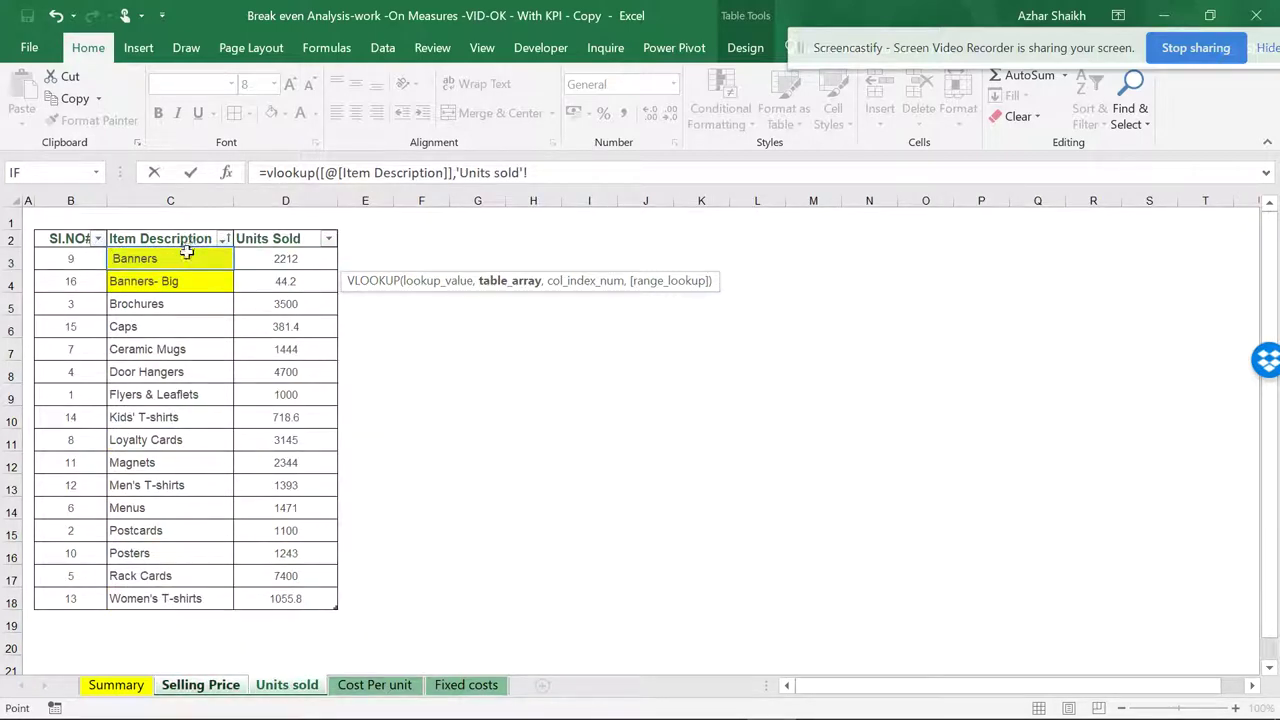
{"action": "left_click_drag", "start_coordinate": [186, 255], "coordinate": [320, 598]}
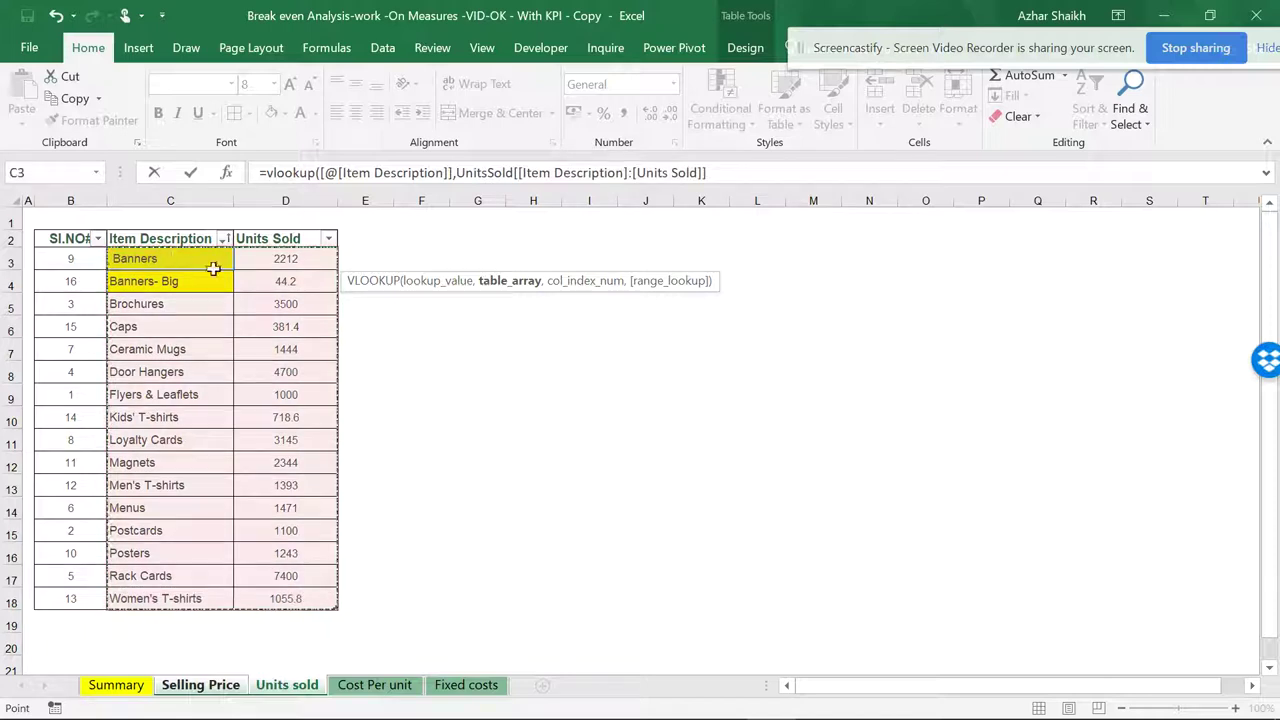
{"action": "left_click", "coordinate": [713, 173]}
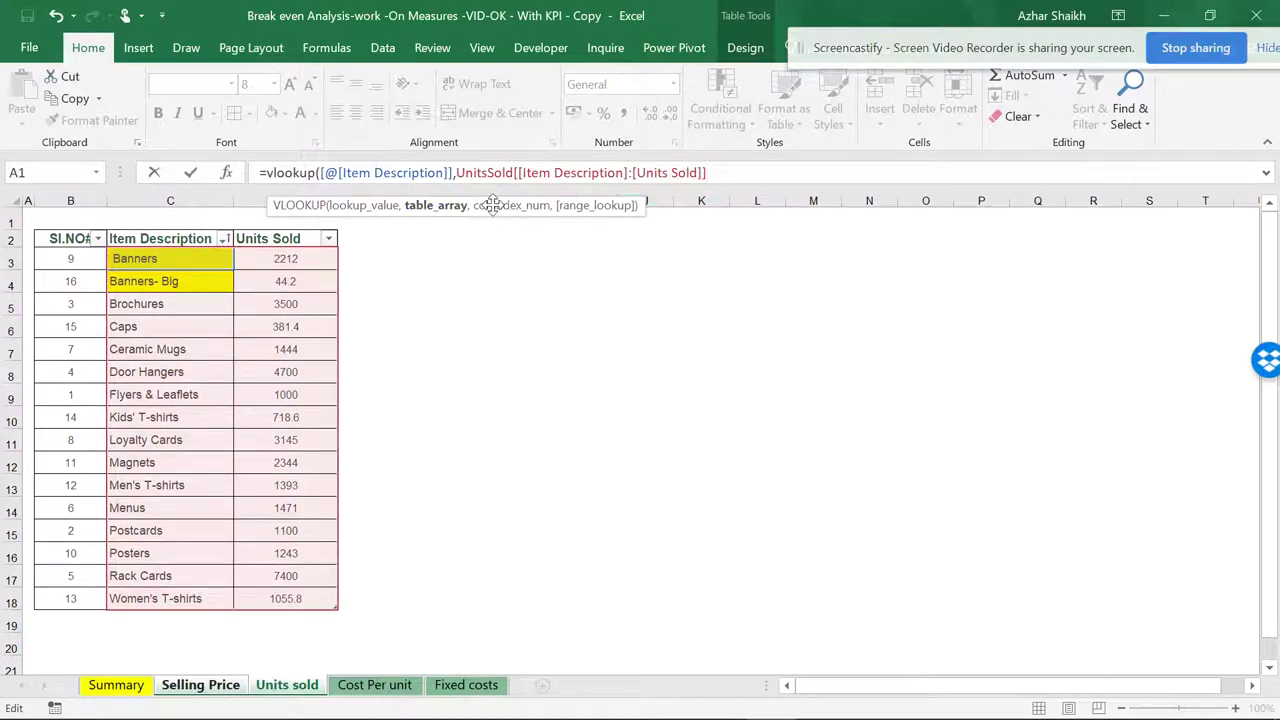
{"action": "type", "text": ","}
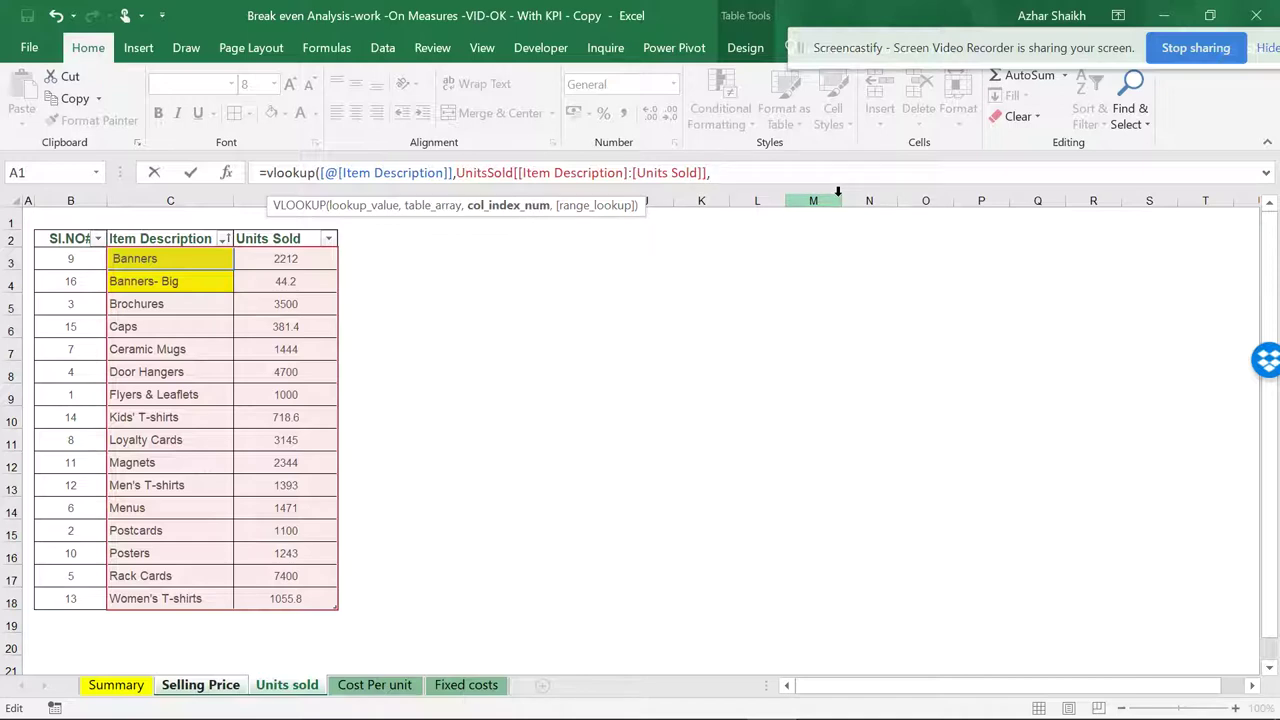
{"action": "type", "text": "2,"}
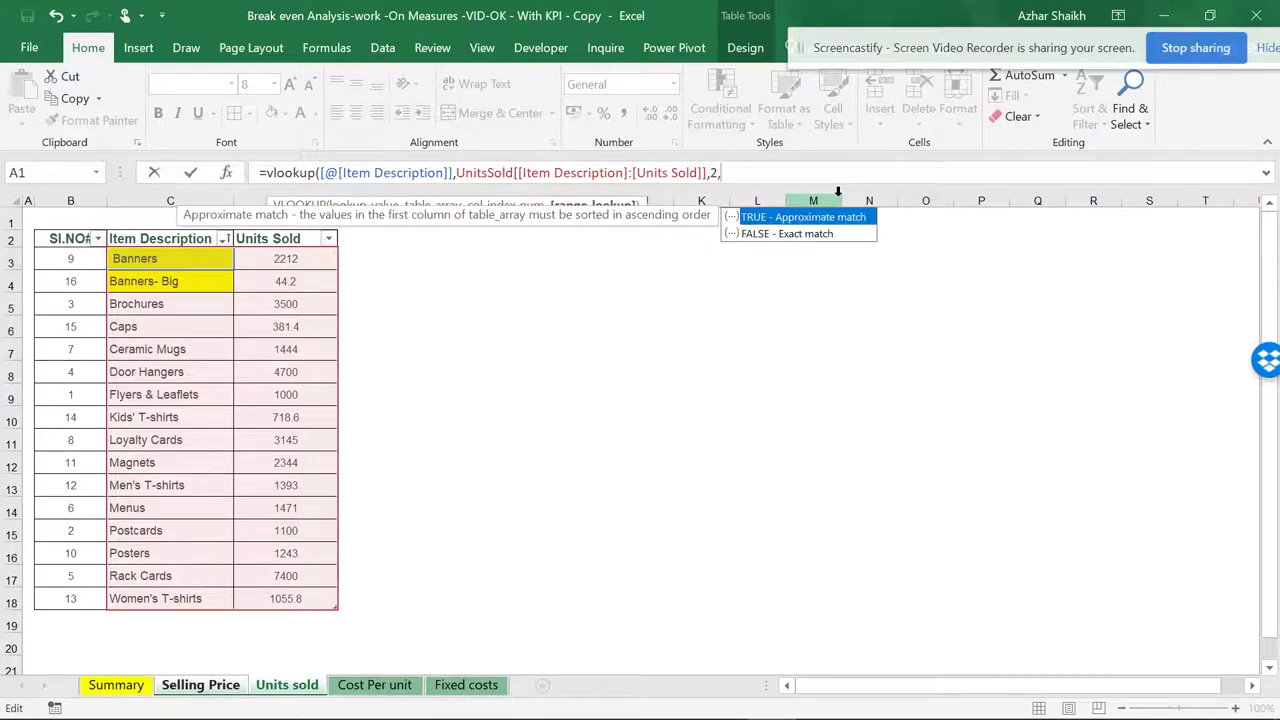
{"action": "type", "text": "0)"}
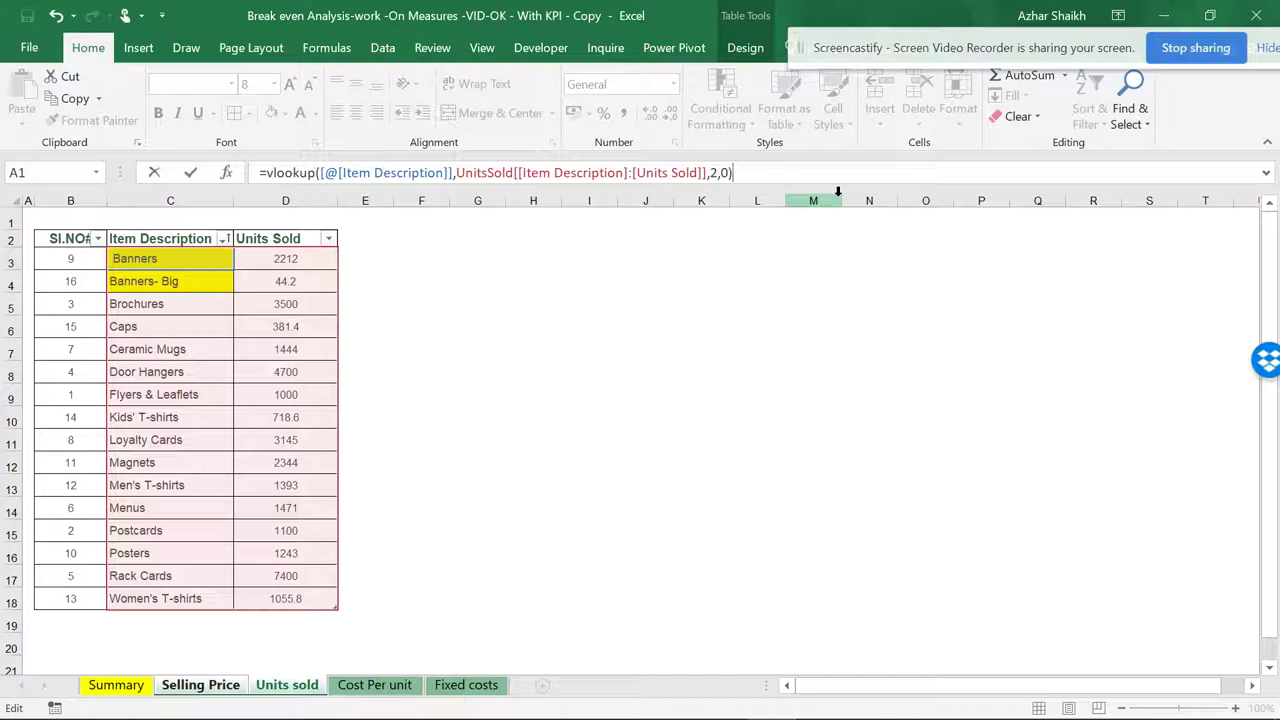
{"action": "key", "text": "Return"}
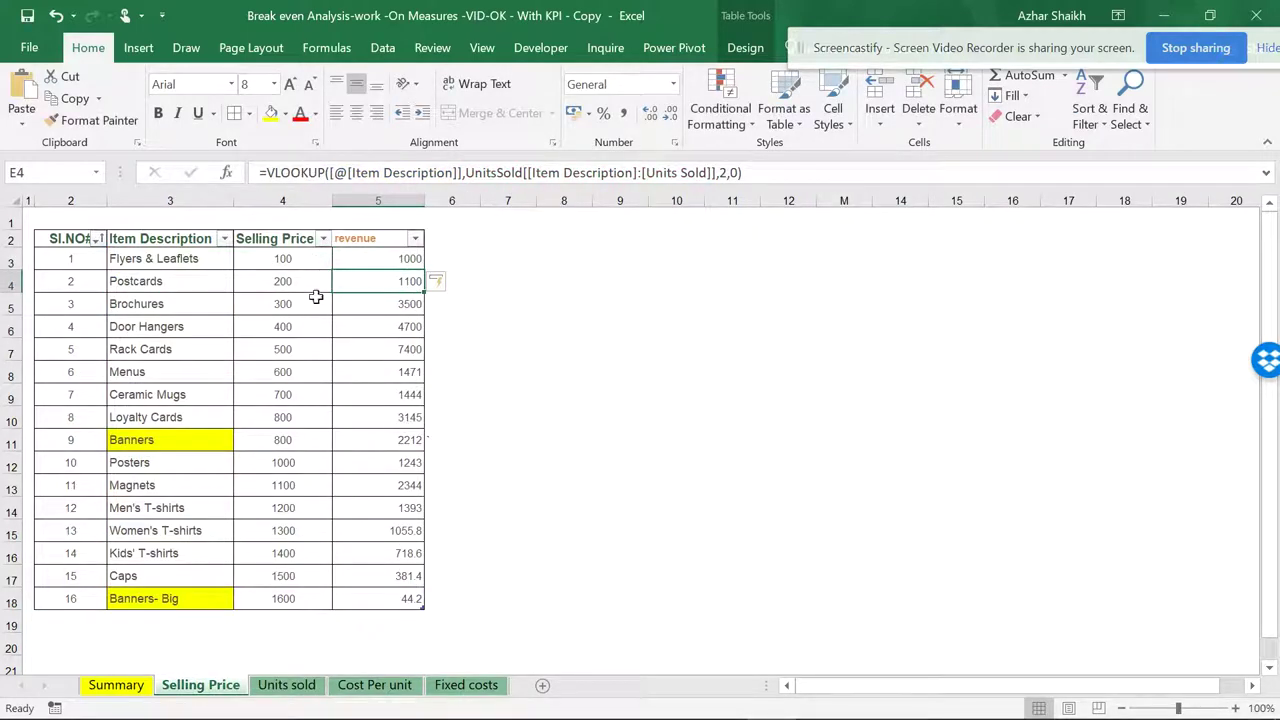
{"action": "left_click", "coordinate": [414, 439]}
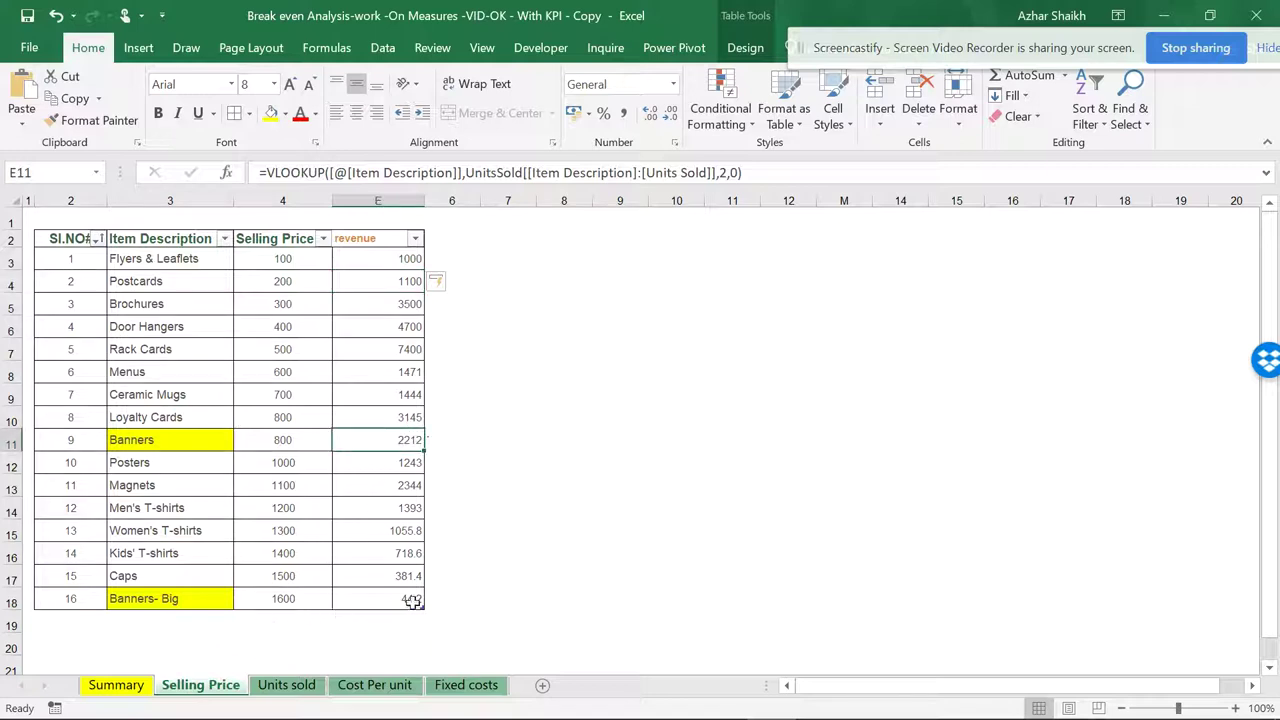
{"action": "left_click", "coordinate": [308, 690]}
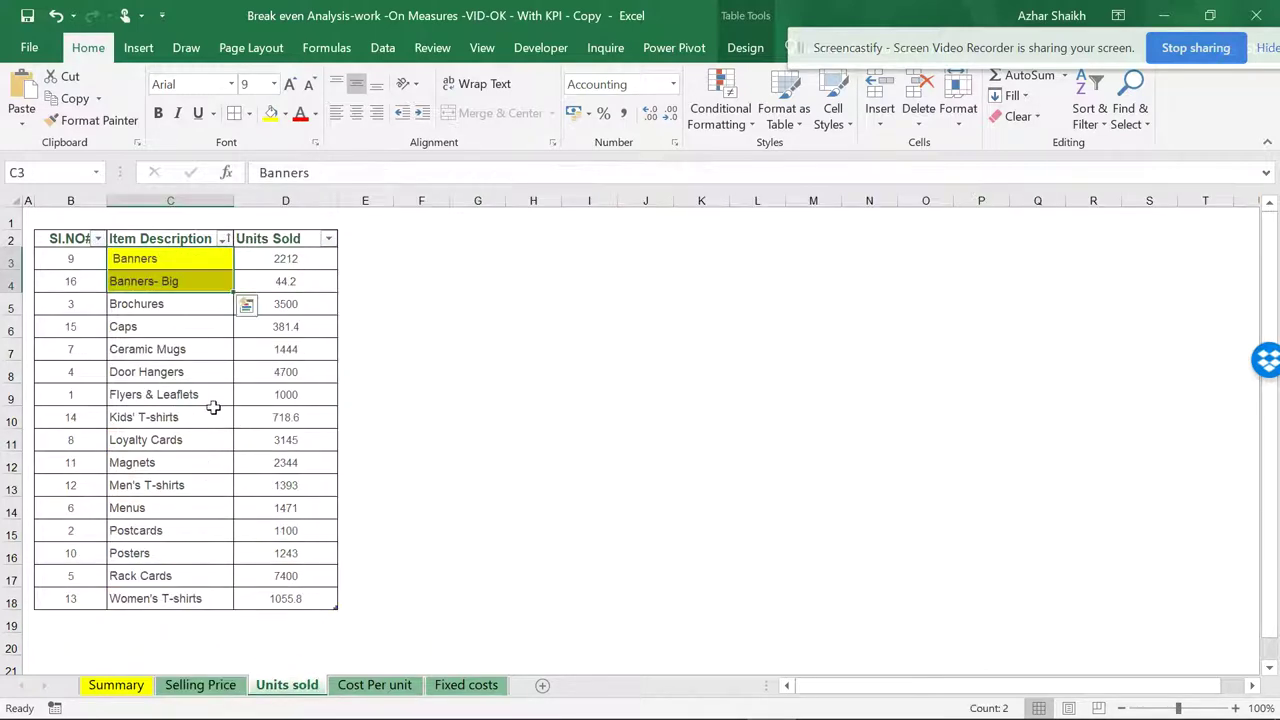
{"action": "left_click", "coordinate": [306, 258]}
{"action": "left_click", "coordinate": [300, 282]}
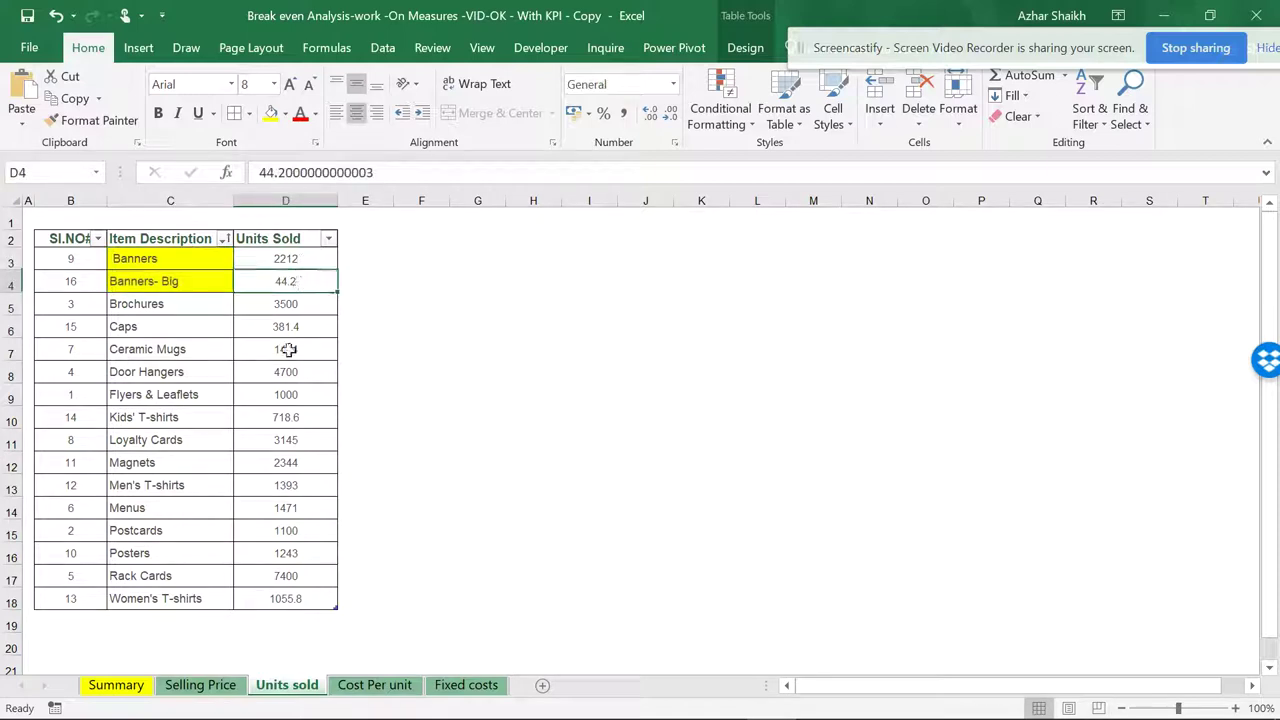
{"action": "left_click", "coordinate": [203, 686]}
- Multiply the revenue formula by [@[Selling Price]] so revenue equals units sold times price
{"action": "left_click", "coordinate": [405, 258]}
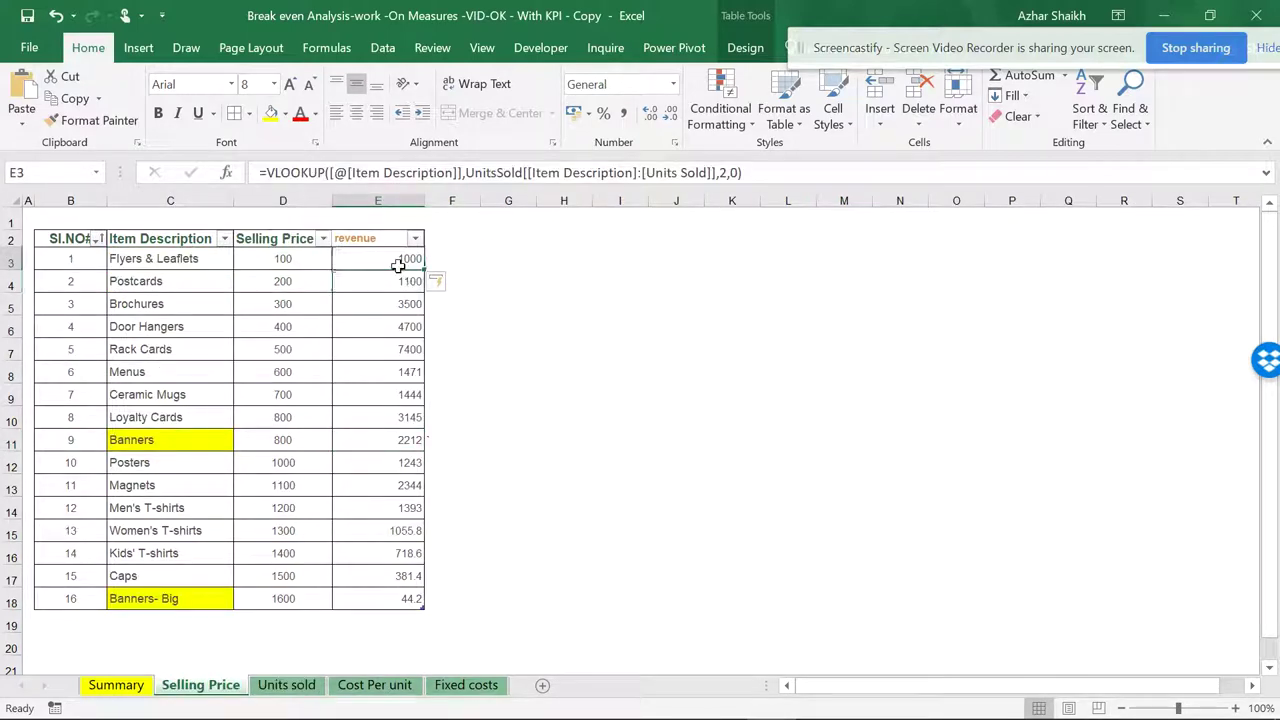
{"action": "left_click", "coordinate": [775, 175]}
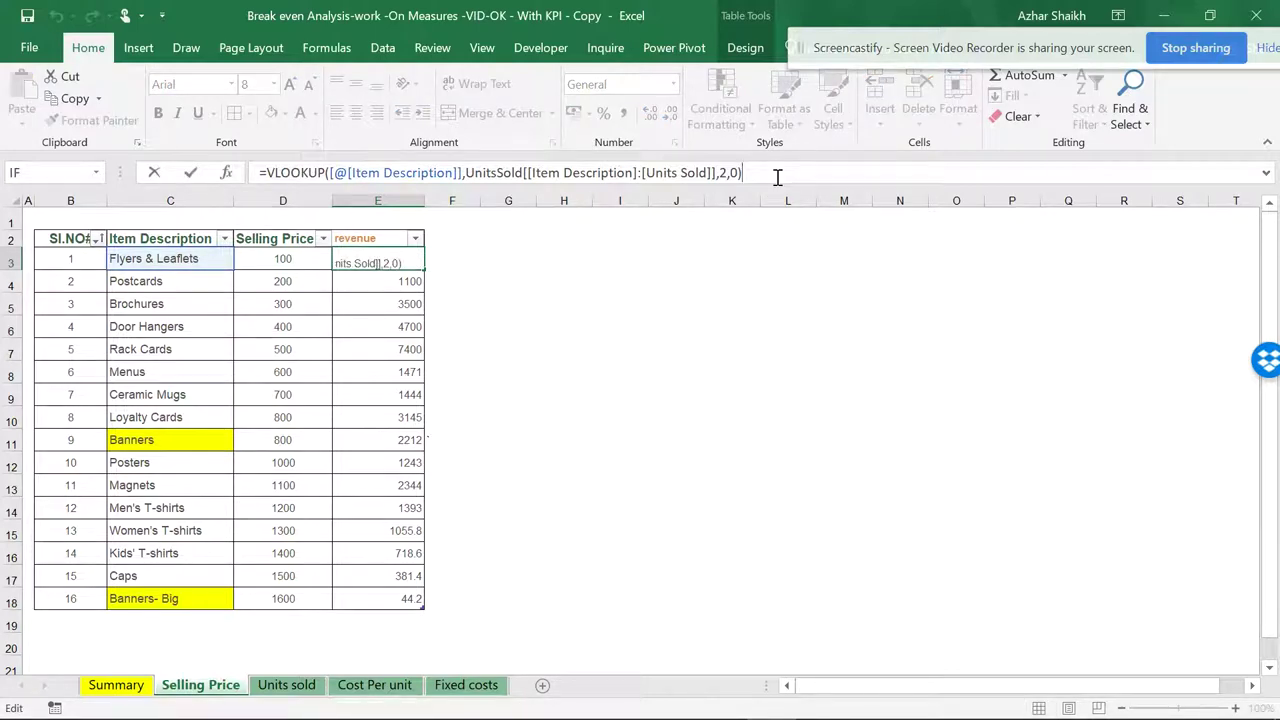
{"action": "type", "text": "*"}
{"action": "left_click", "coordinate": [283, 262]}
{"action": "key", "text": "Return"}
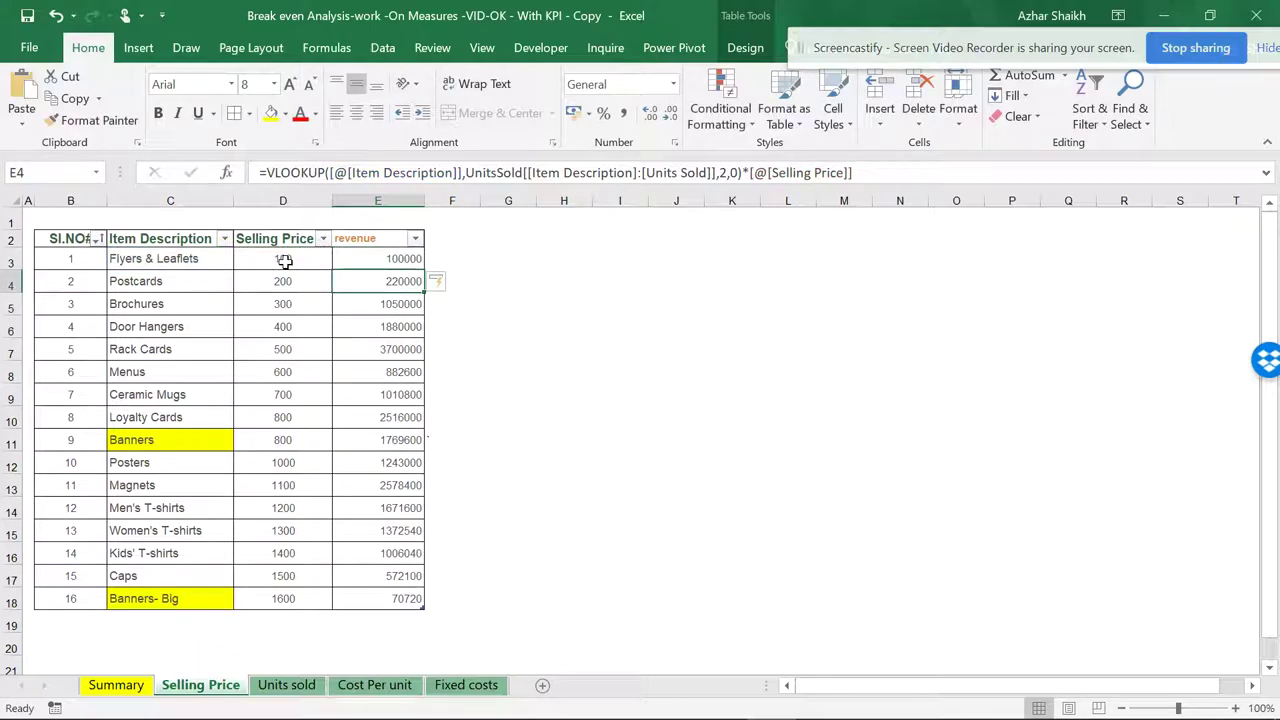
{"action": "left_click", "coordinate": [290, 685]}
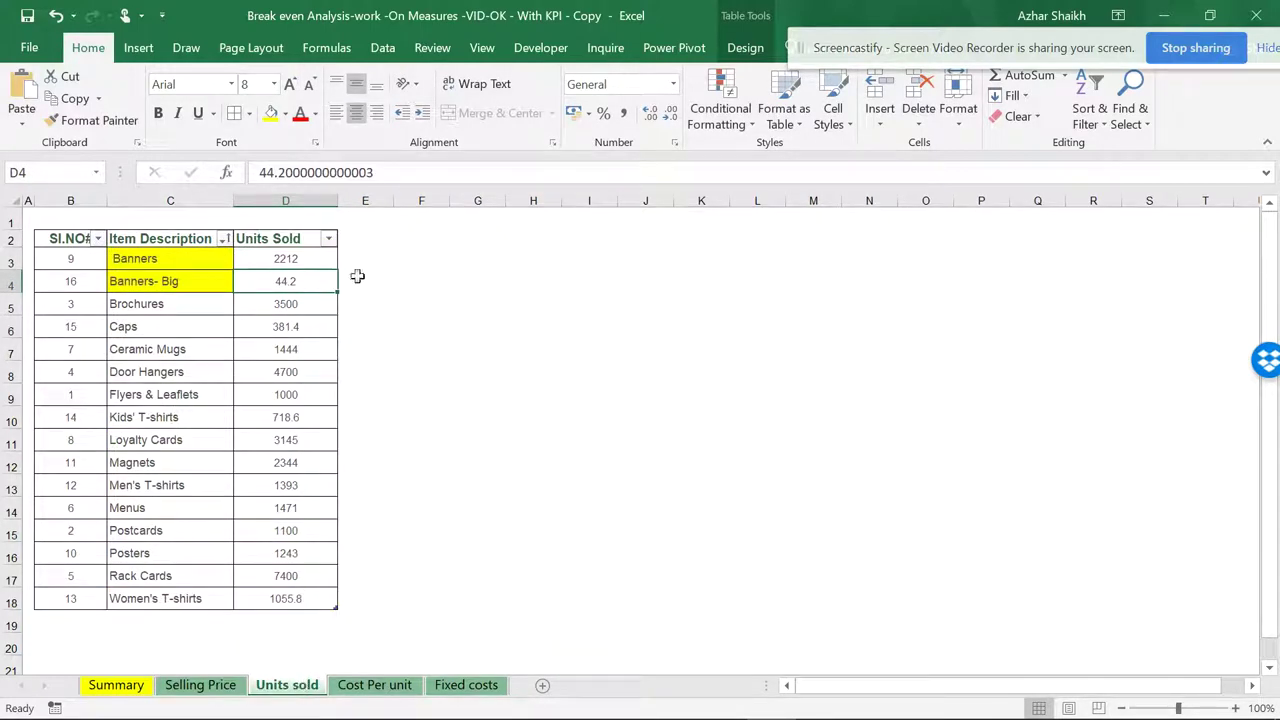
- Add a Variable Cost header in E2 of the Units sold table and widen column E
{"action": "left_click", "coordinate": [372, 685]}
{"action": "left_click", "coordinate": [351, 258]}
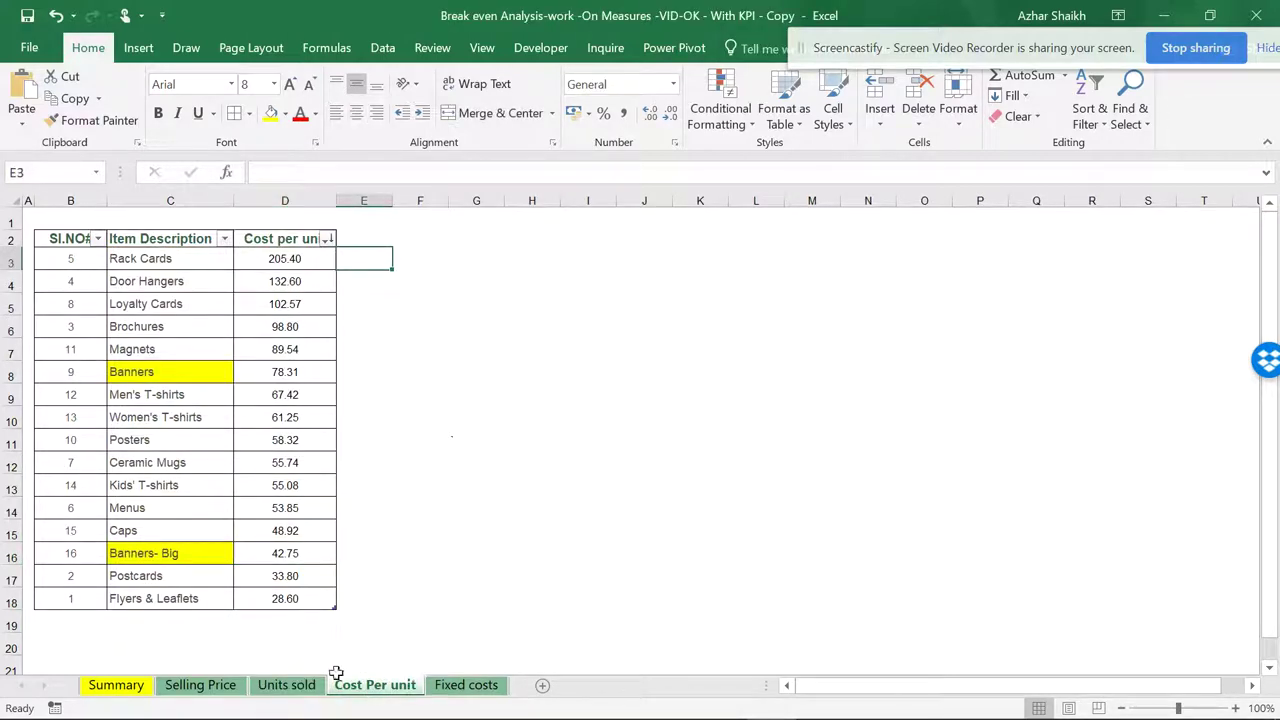
{"action": "left_click", "coordinate": [290, 685]}
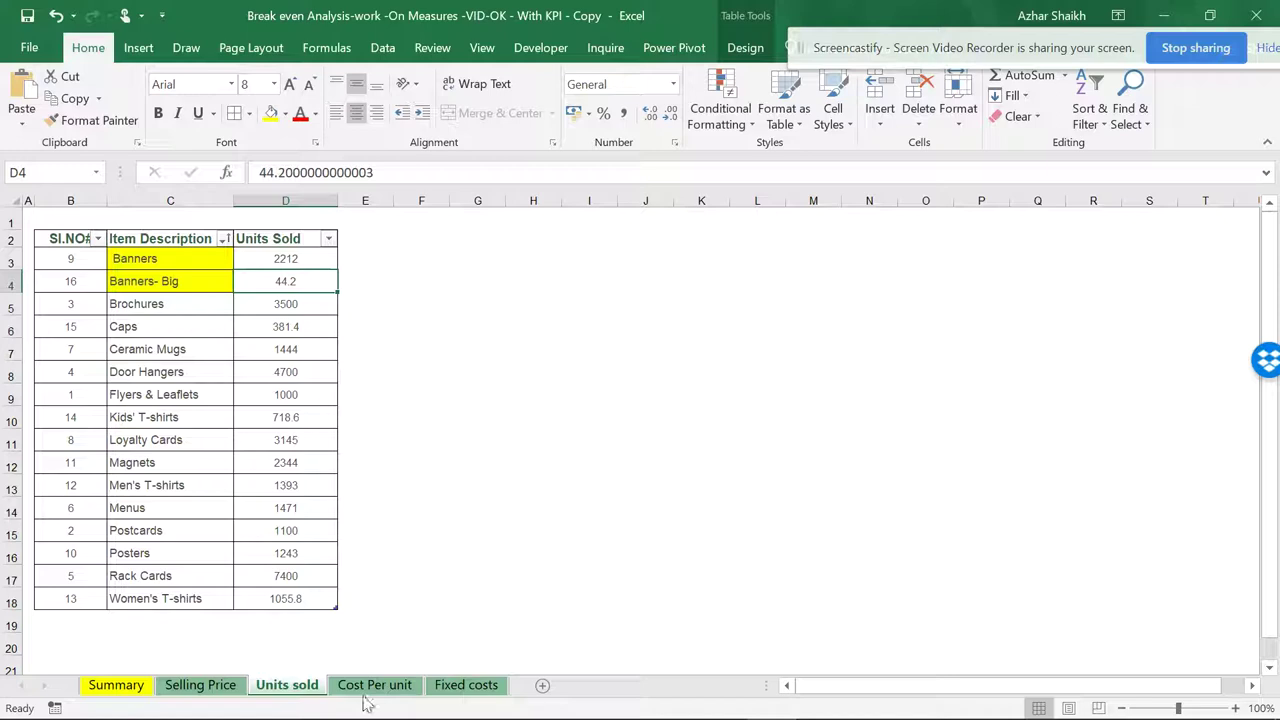
{"action": "left_click", "coordinate": [344, 238]}
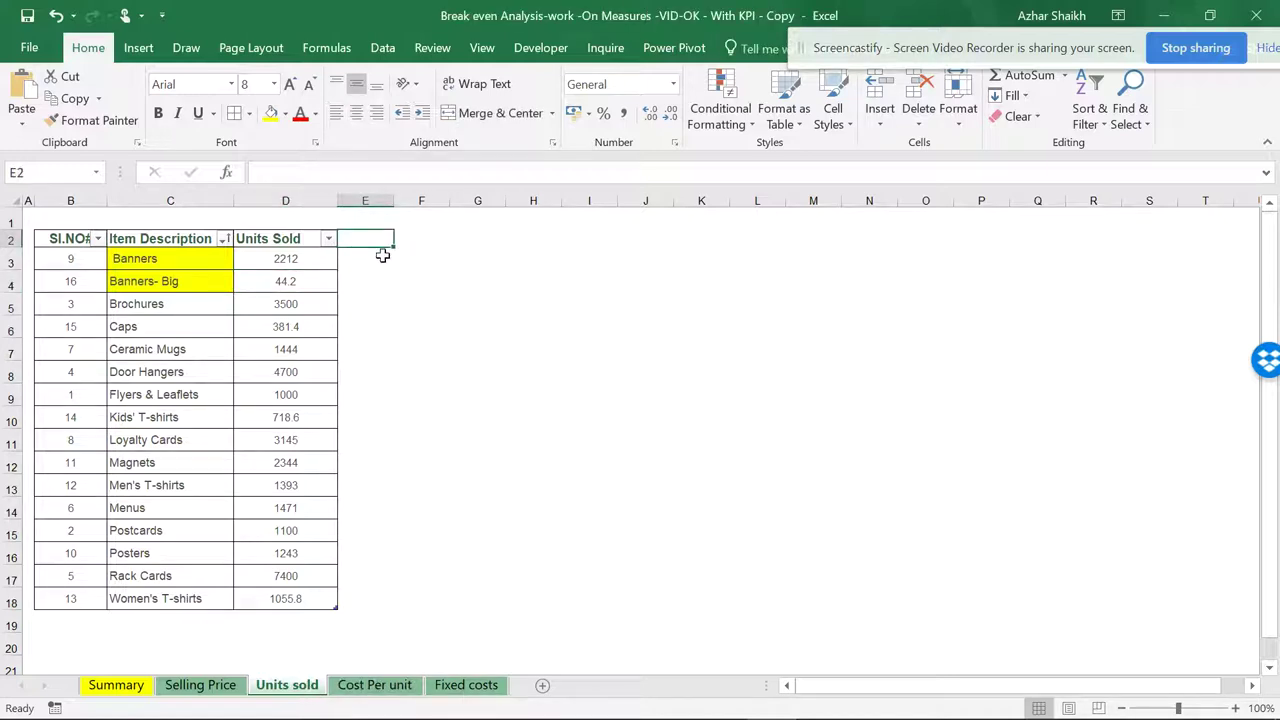
{"action": "type", "text": "Variable Cost"}
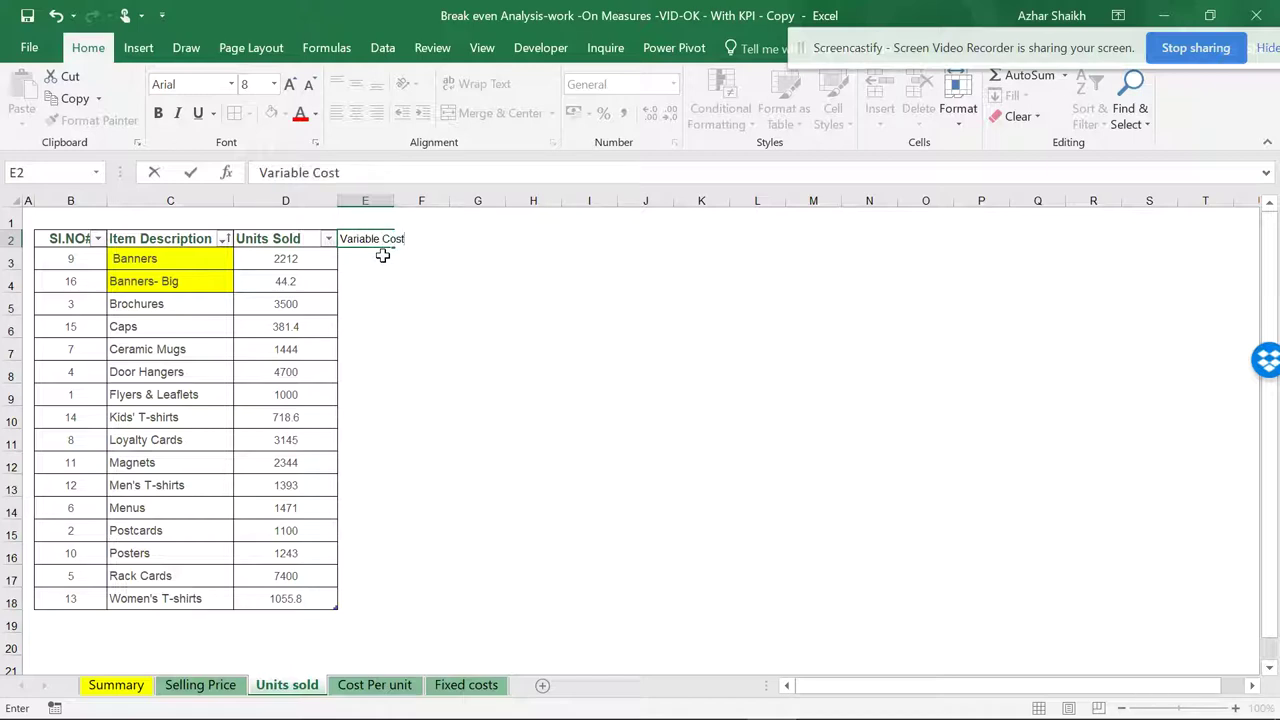
{"action": "key", "text": "Return"}
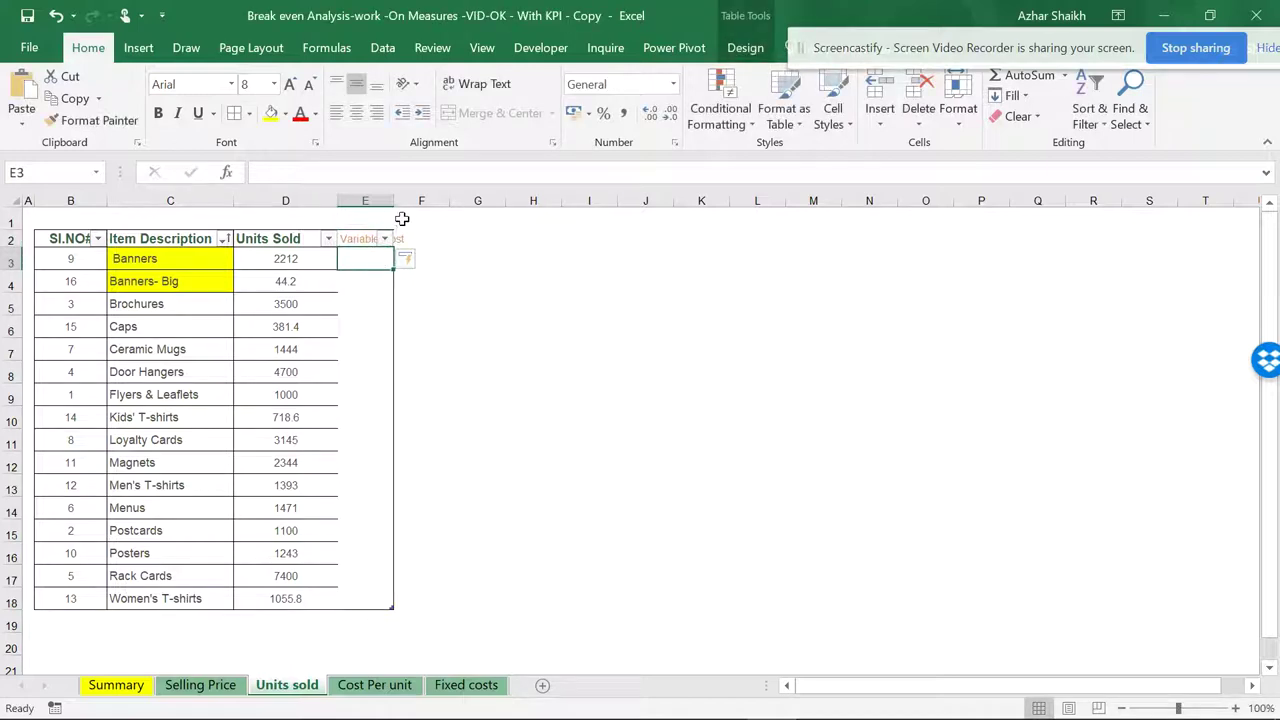
{"action": "left_click_drag", "start_coordinate": [394, 201], "coordinate": [450, 201]}
{"action": "left_click_drag", "start_coordinate": [391, 260], "coordinate": [382, 600]}
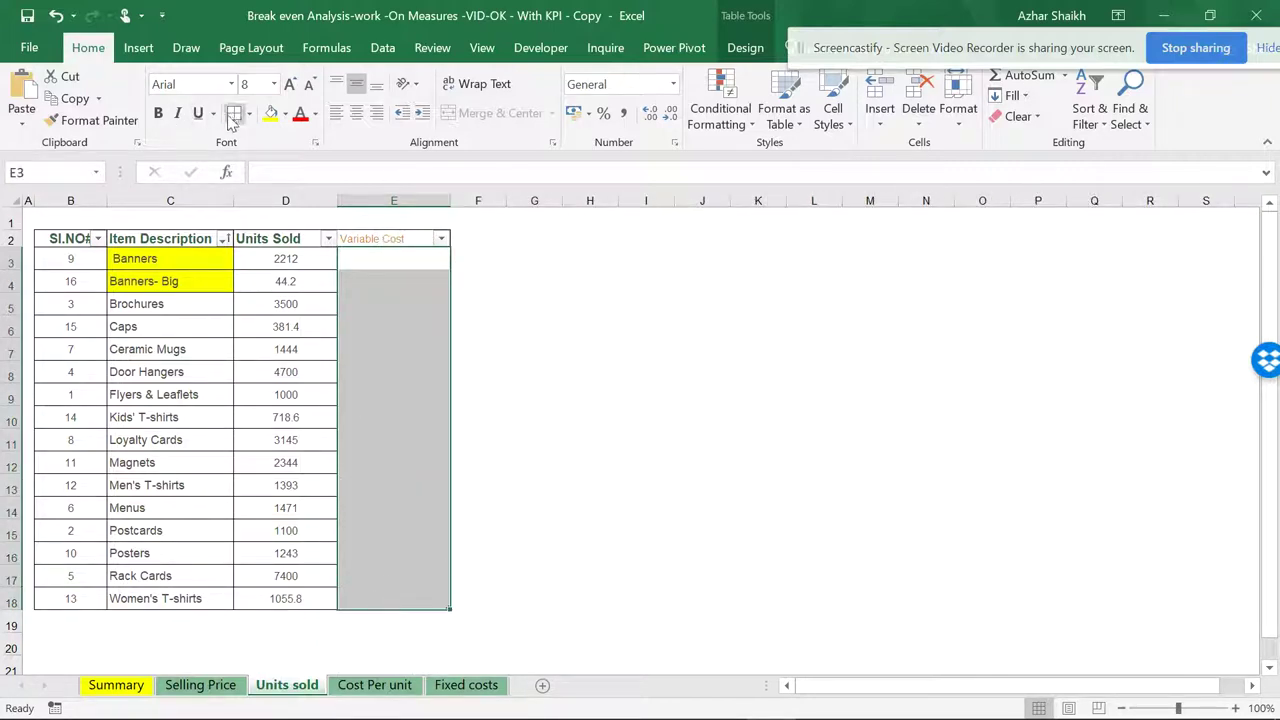
{"action": "left_click", "coordinate": [389, 266]}
- Enter =MATCH([@[Item Description]],CPU[Item Description],0) in E3, giving positions like 6 for Banners
{"action": "type", "text": "="}
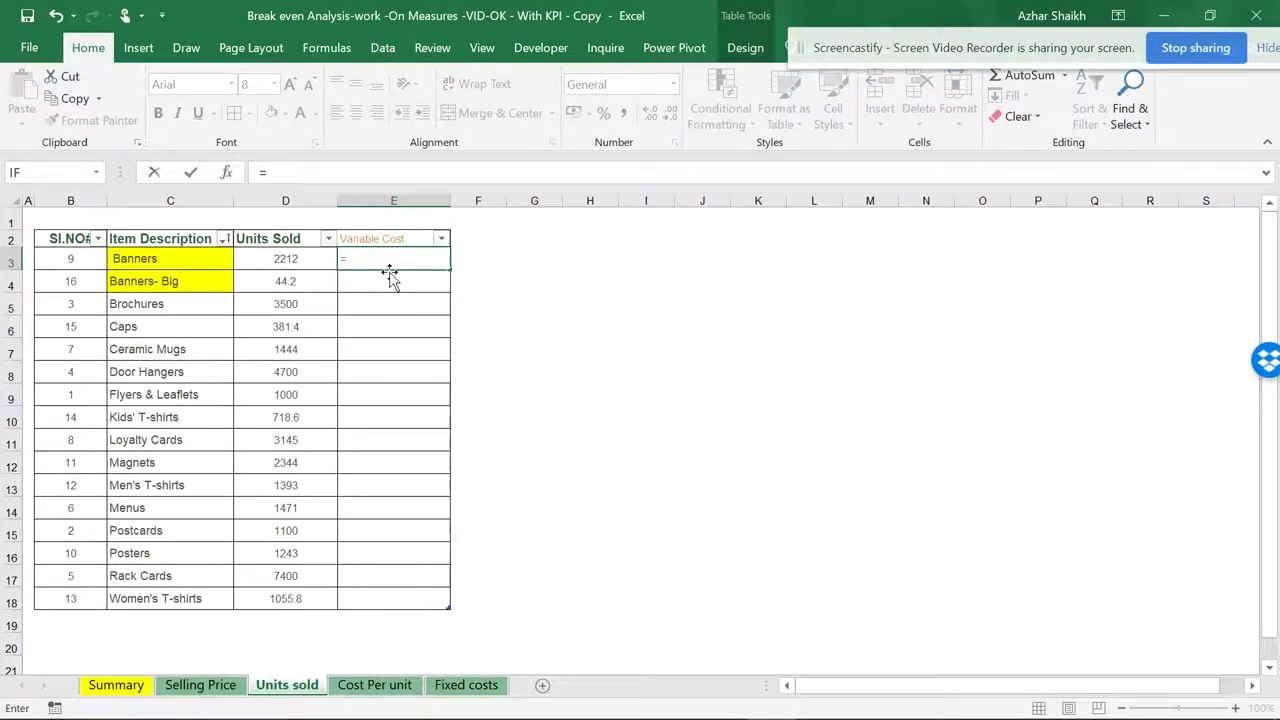
{"action": "type", "text": "match("}
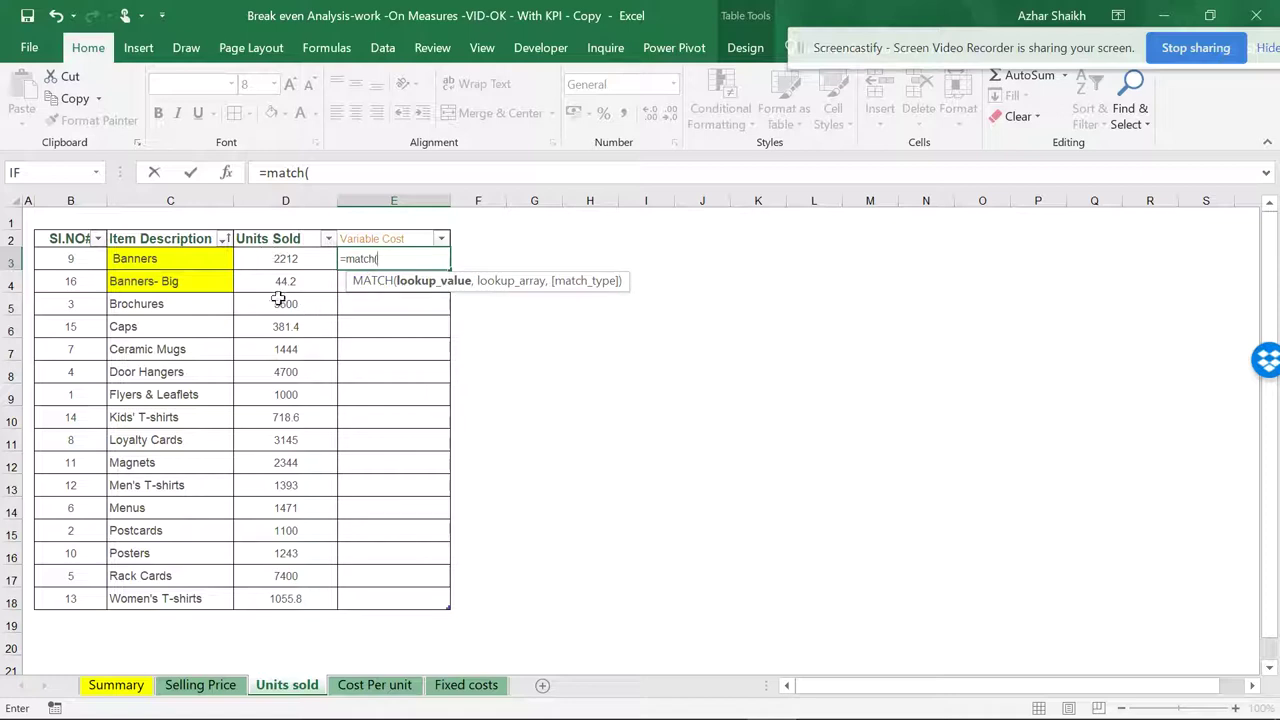
{"action": "left_click", "coordinate": [209, 261]}
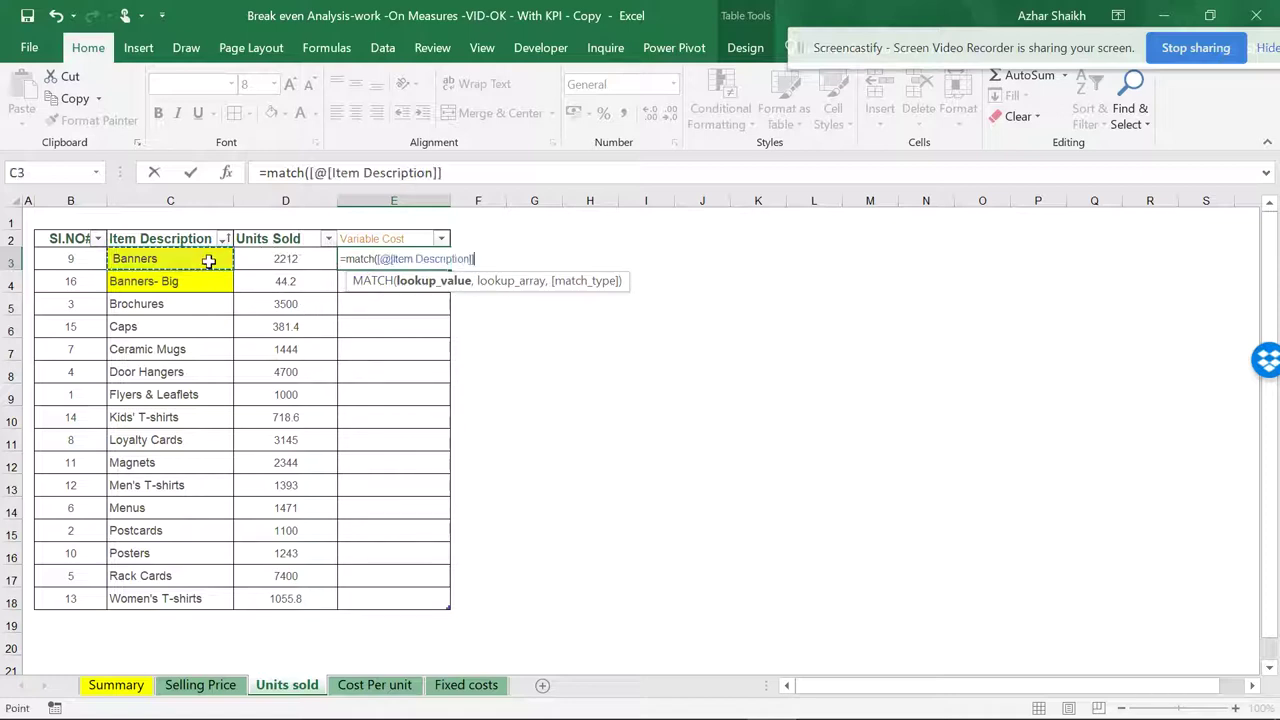
{"action": "type", "text": ","}
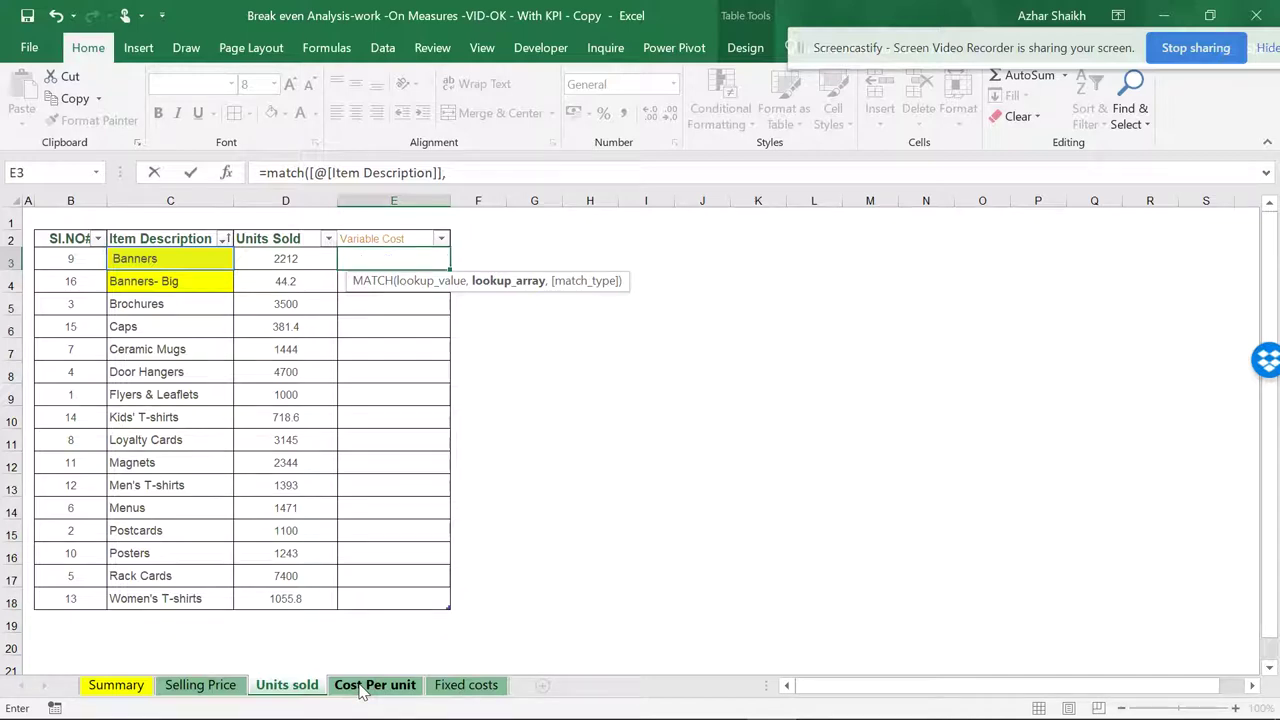
{"action": "left_click", "coordinate": [362, 692]}
{"action": "left_click_drag", "start_coordinate": [182, 262], "coordinate": [172, 598]}
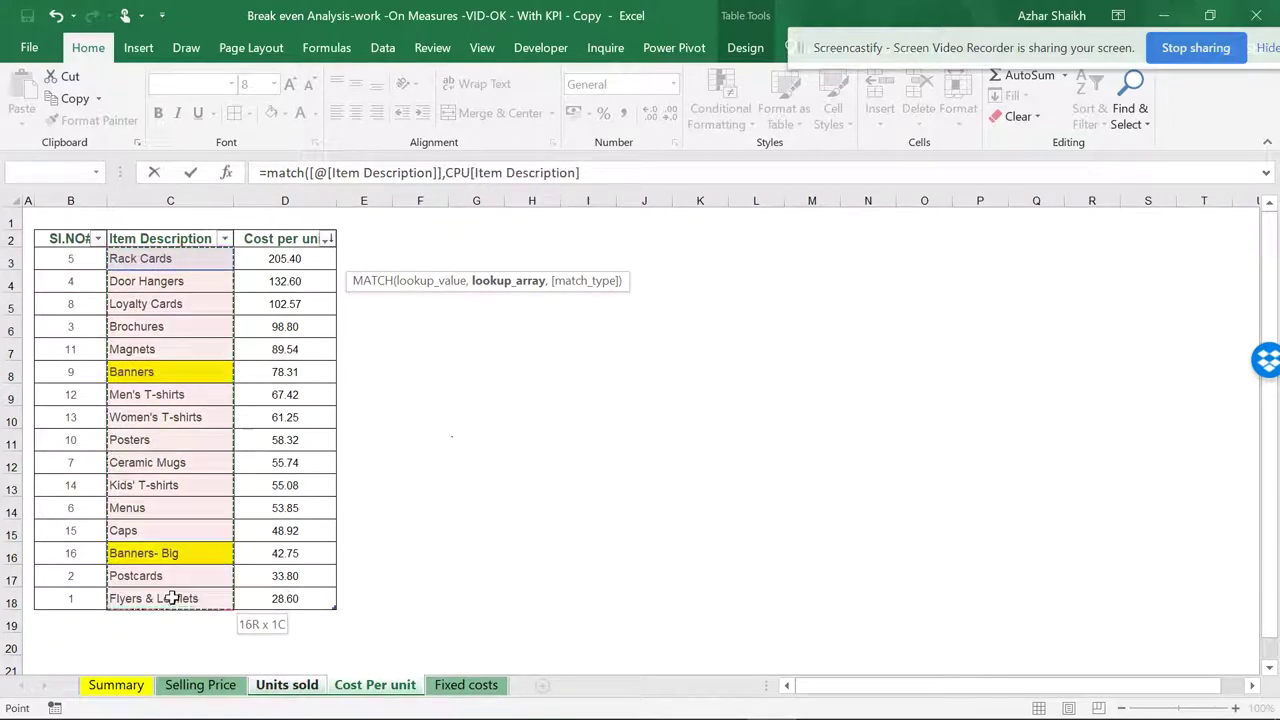
{"action": "left_click", "coordinate": [605, 174]}
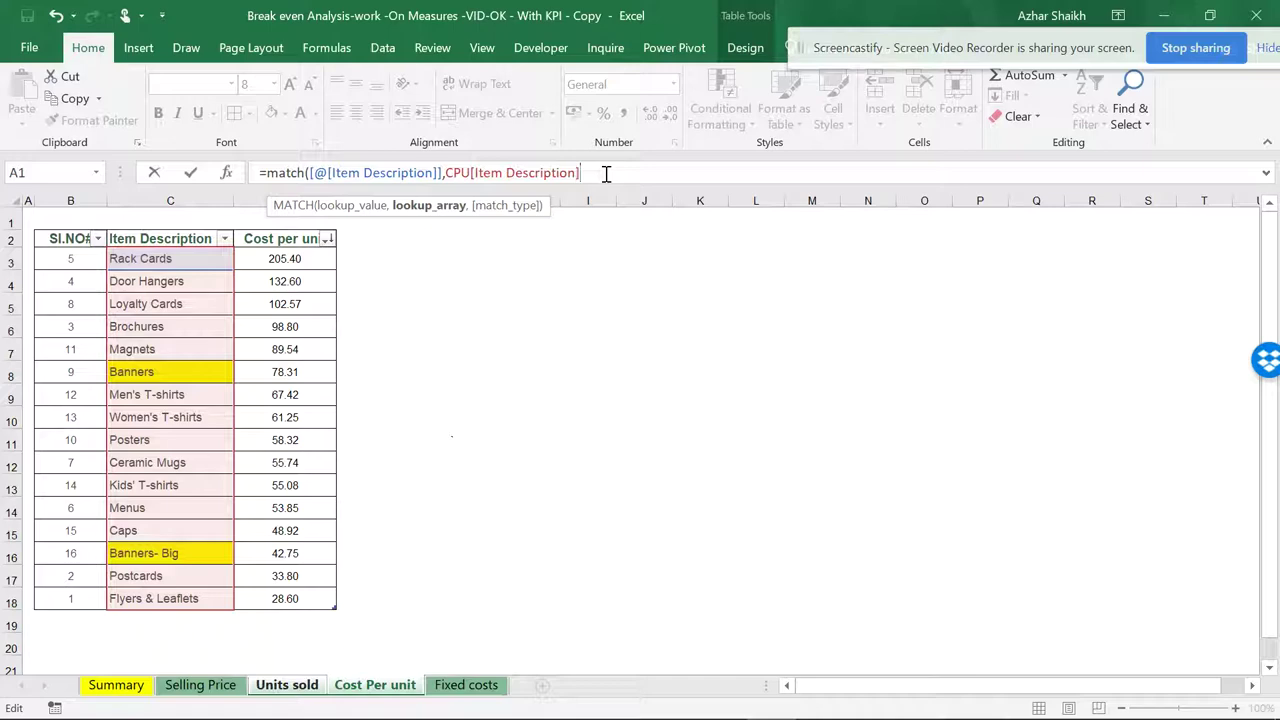
{"action": "type", "text": ",0"}
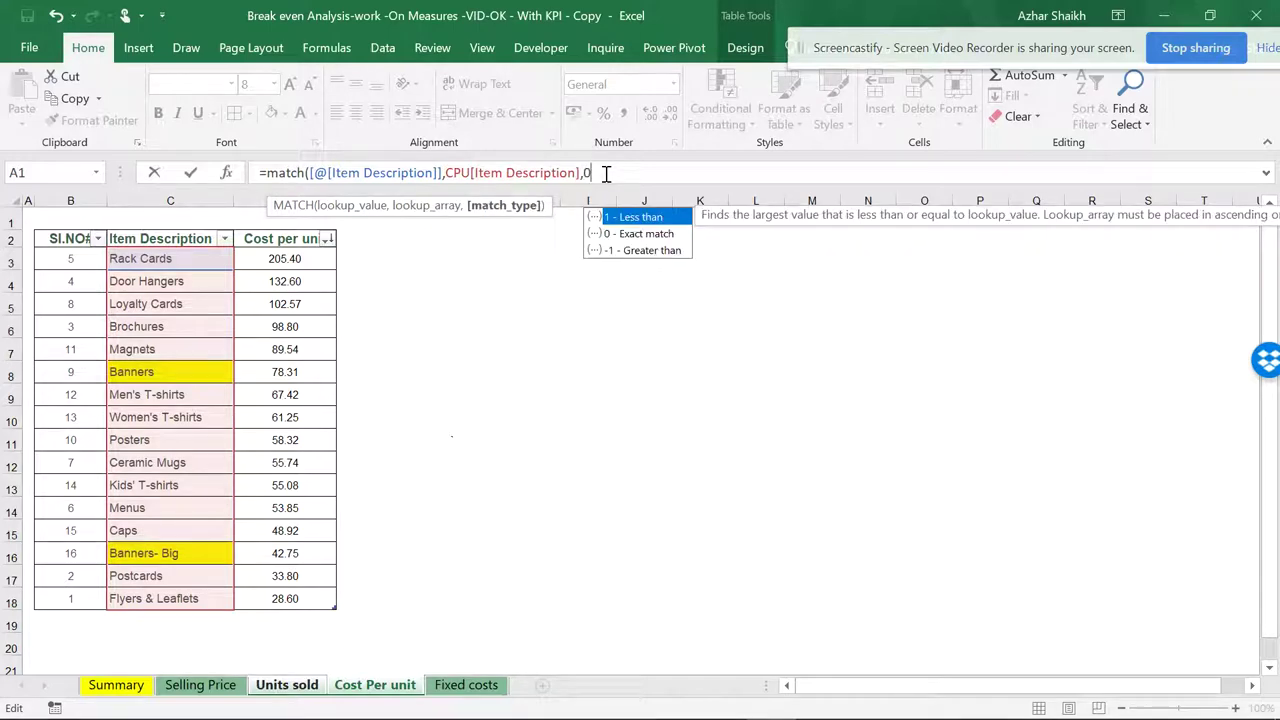
{"action": "type", "text": ")"}
{"action": "key", "text": "Return"}
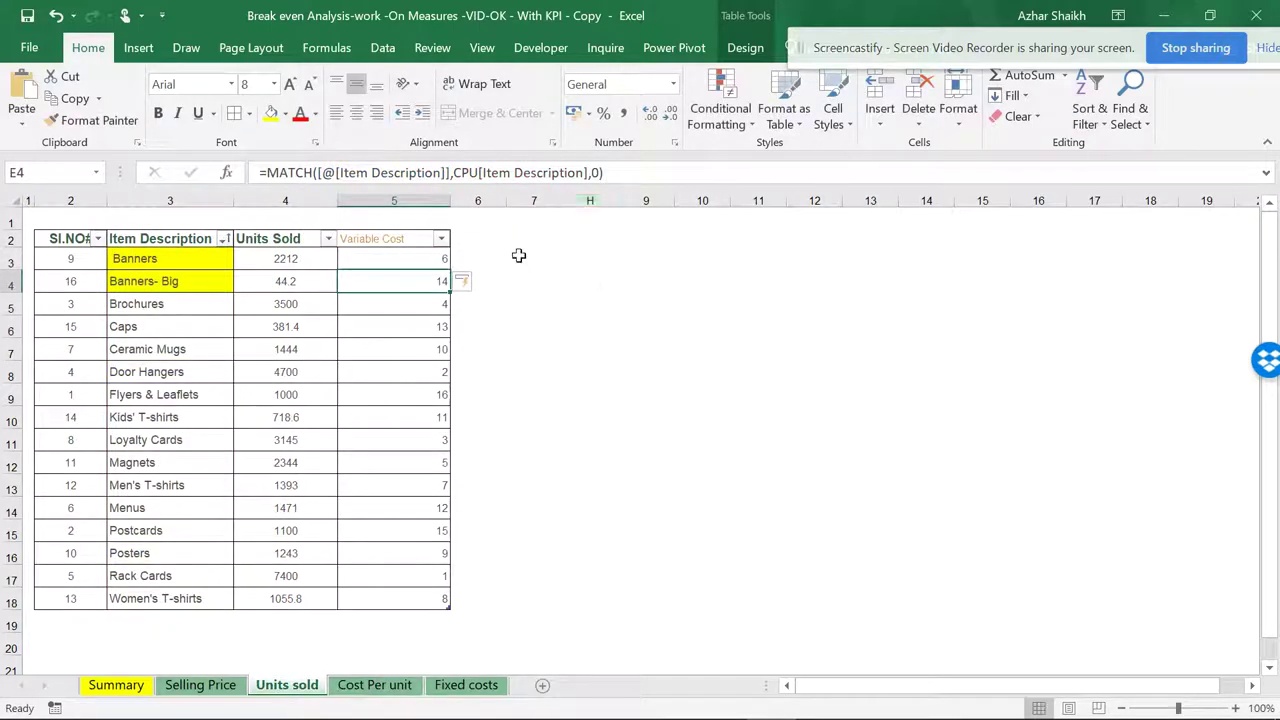
{"action": "left_click", "coordinate": [430, 262]}
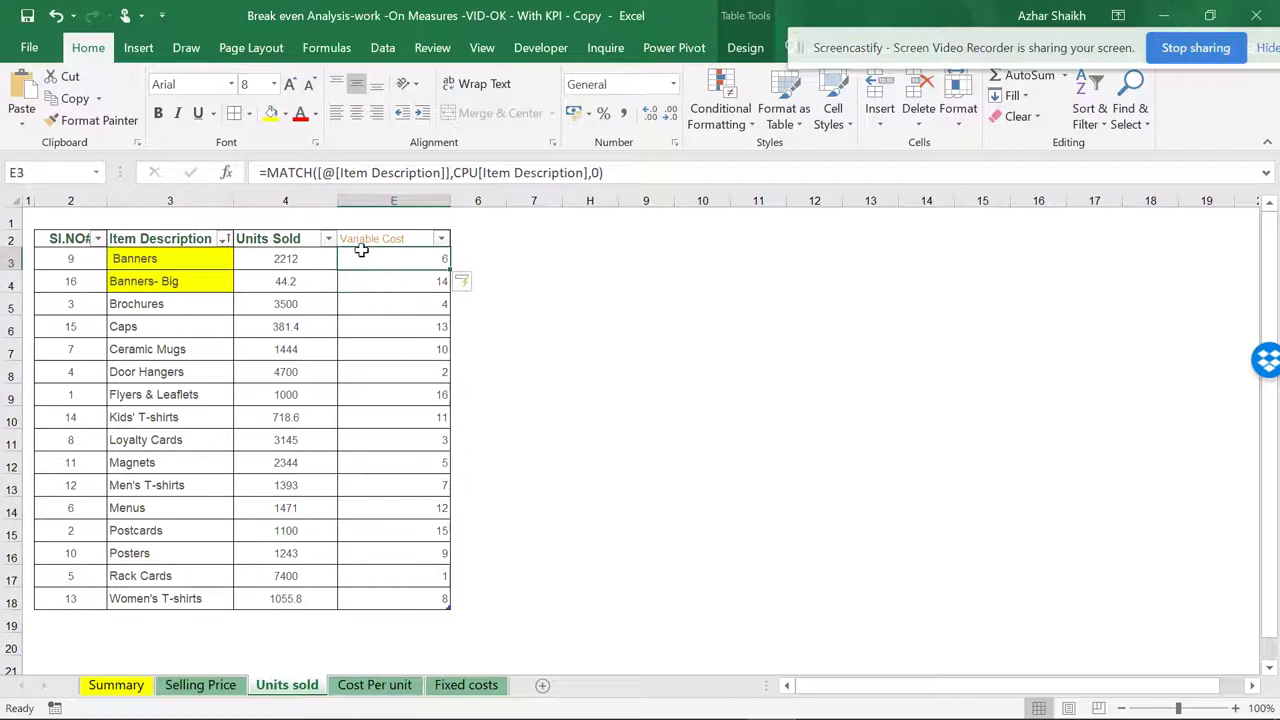
- Wrap the MATCH in INDEX(CPU[Cost per unit], …) to return each item's cost per unit
{"action": "left_click", "coordinate": [265, 172]}
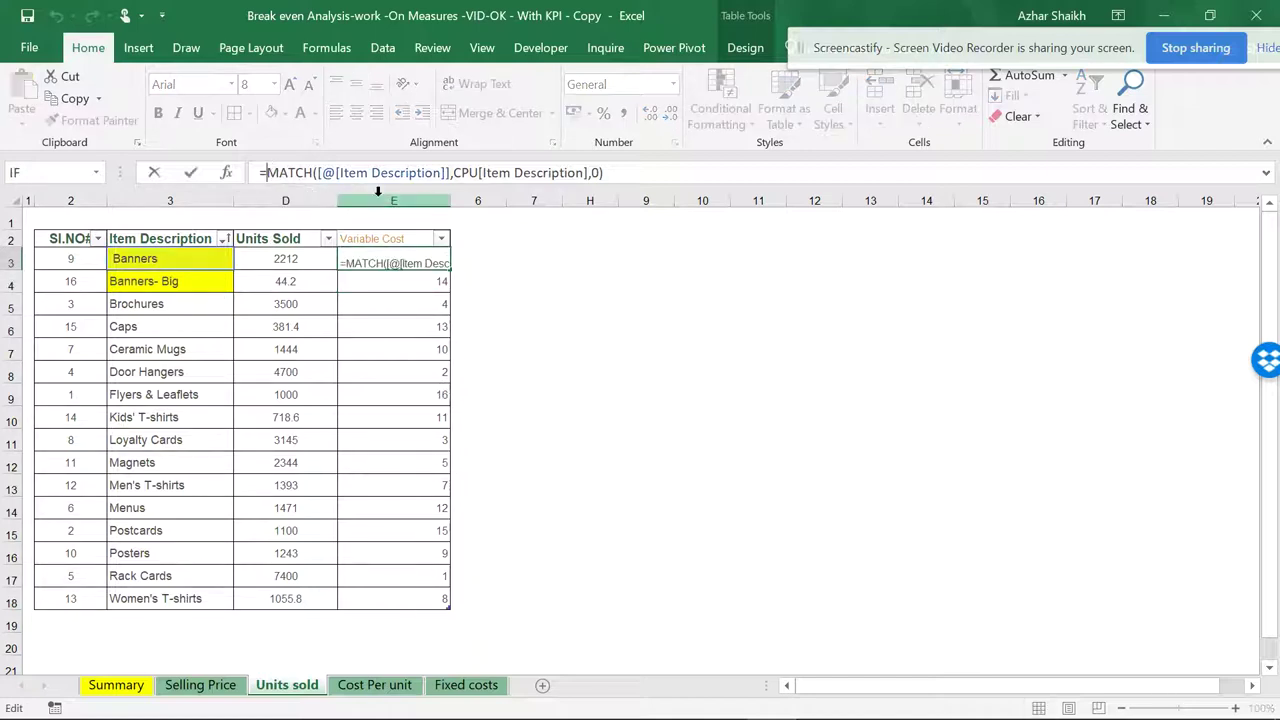
{"action": "type", "text": "ind"}
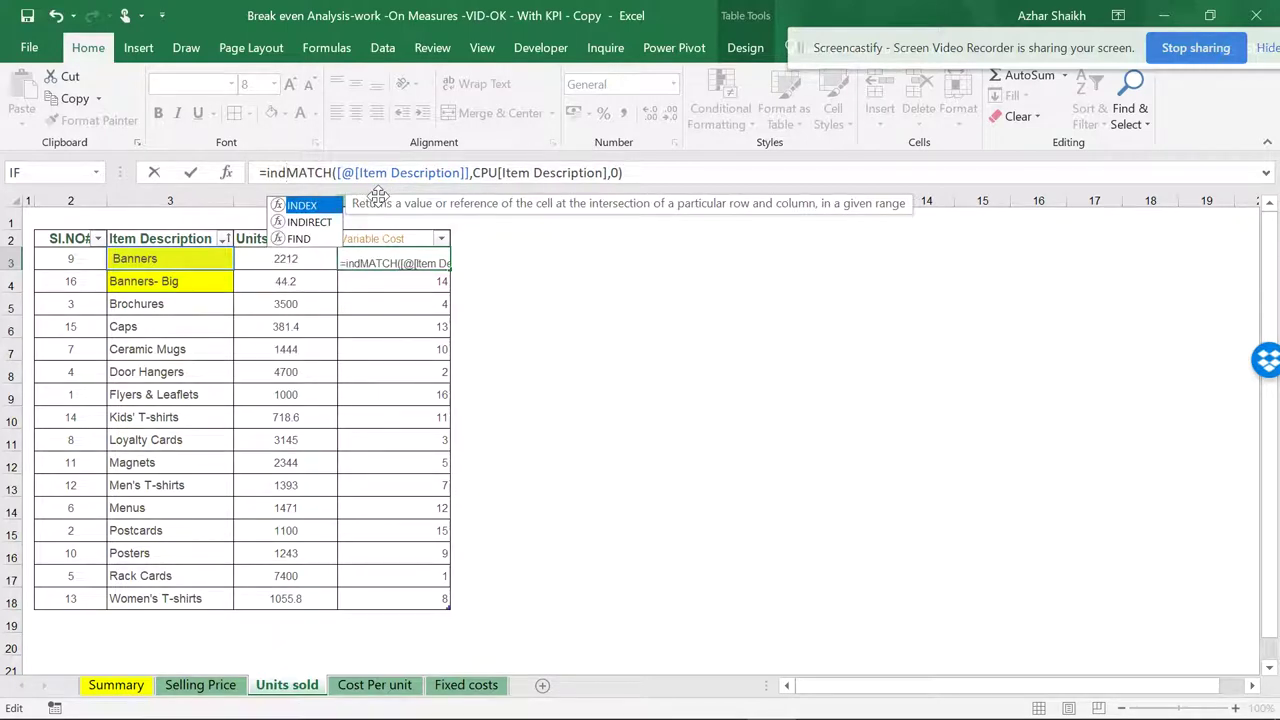
{"action": "type", "text": "ex("}
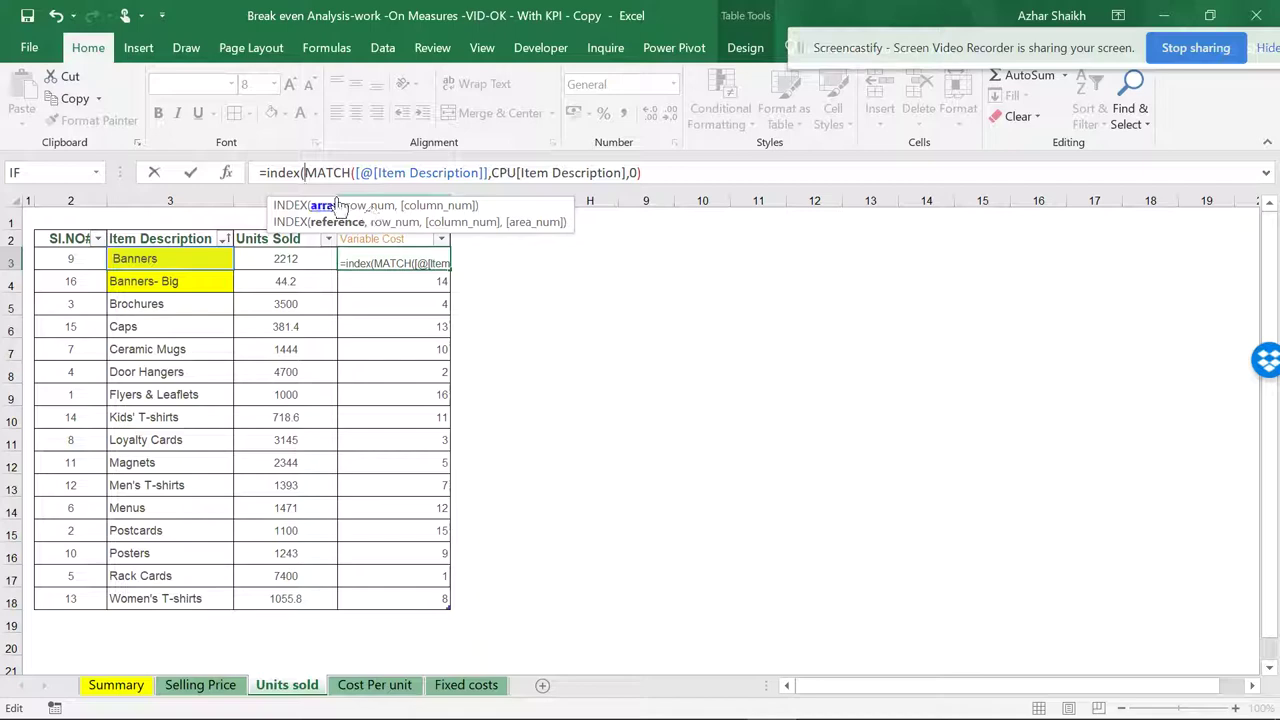
{"action": "left_click", "coordinate": [375, 685]}
{"action": "left_click_drag", "start_coordinate": [256, 258], "coordinate": [256, 600]}
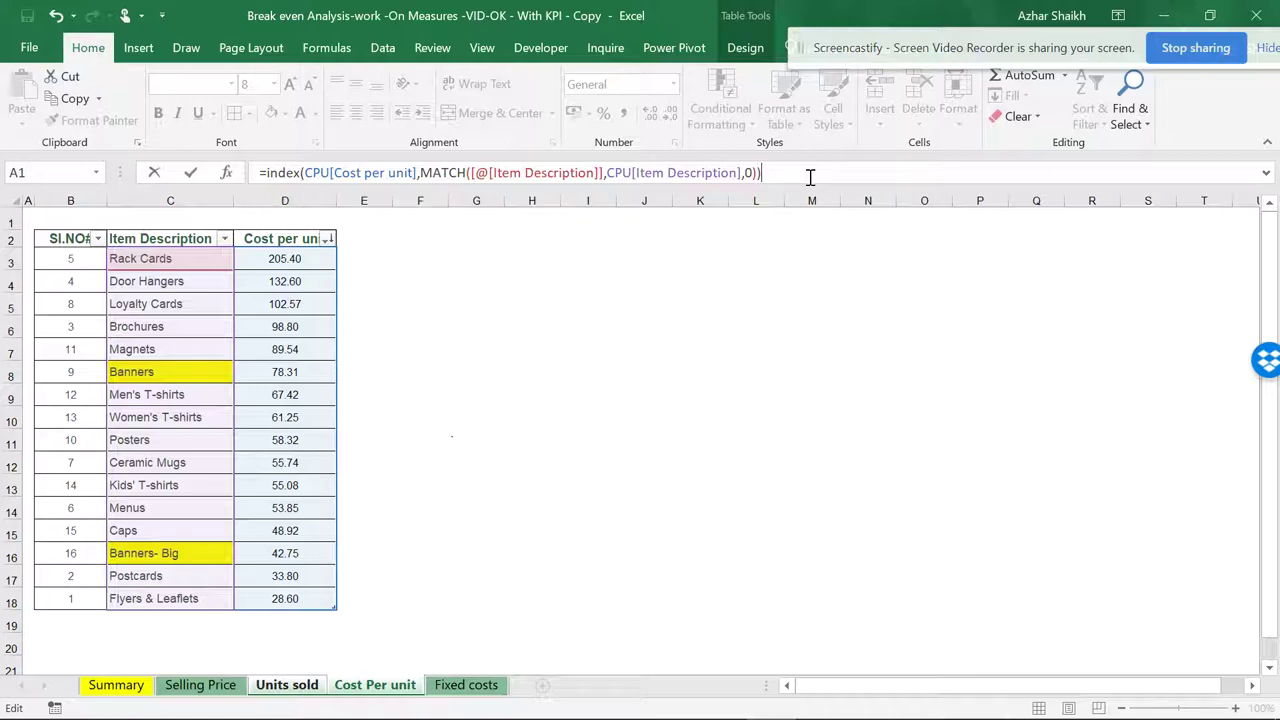
{"action": "key", "text": "Return"}
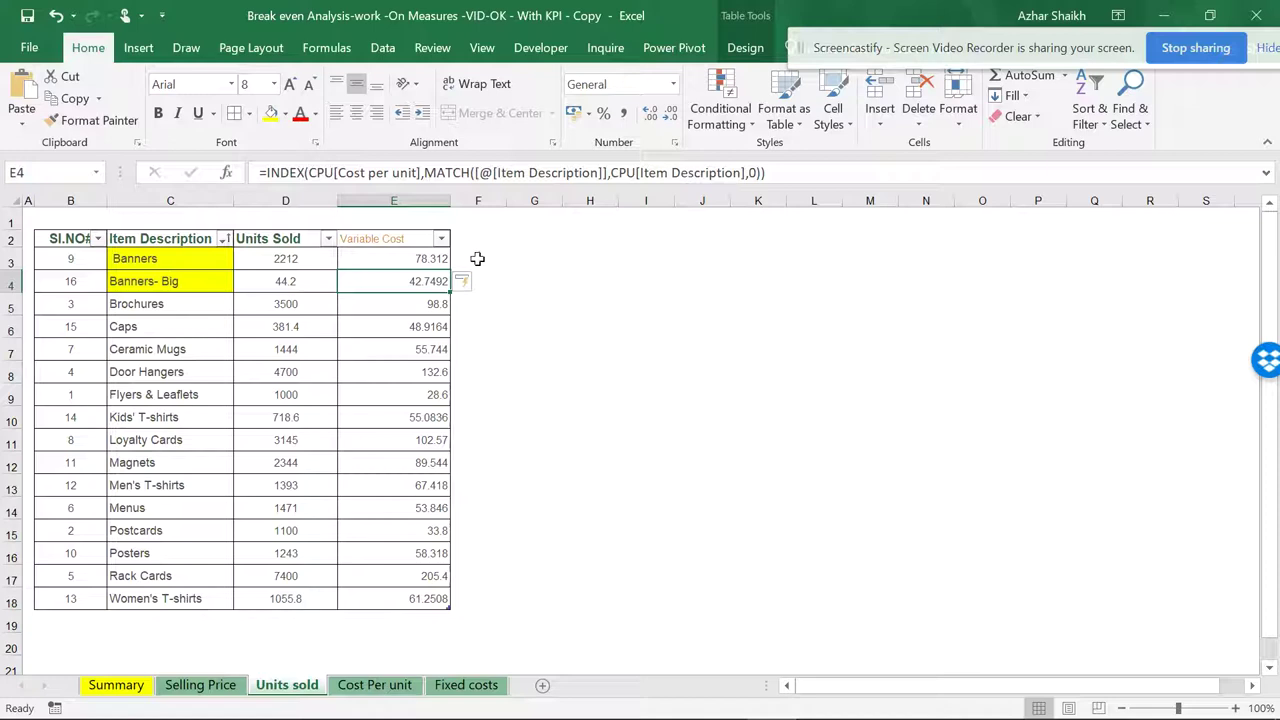
- Verify Banners' 78.312 against the Cost Per unit sheet and select the Variable Cost column
{"action": "left_click", "coordinate": [221, 262]}
{"action": "left_click", "coordinate": [418, 281]}
{"action": "left_click", "coordinate": [370, 688]}
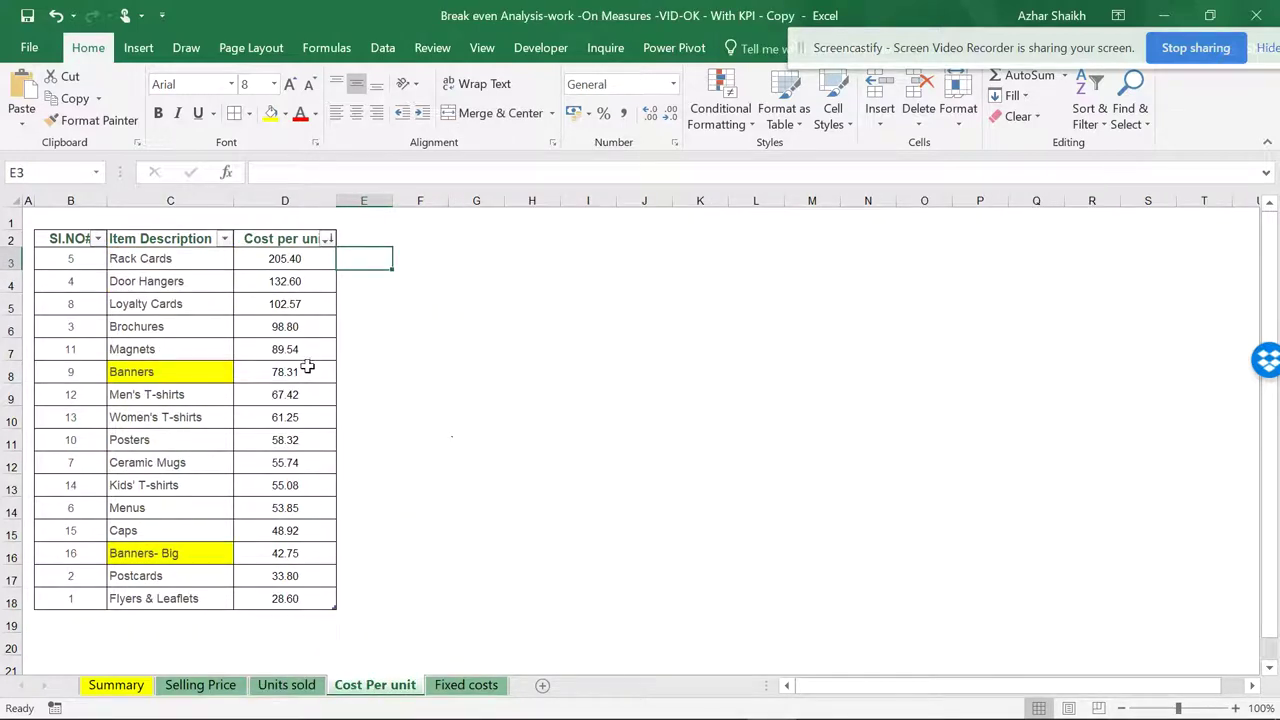
{"action": "left_click", "coordinate": [292, 684]}
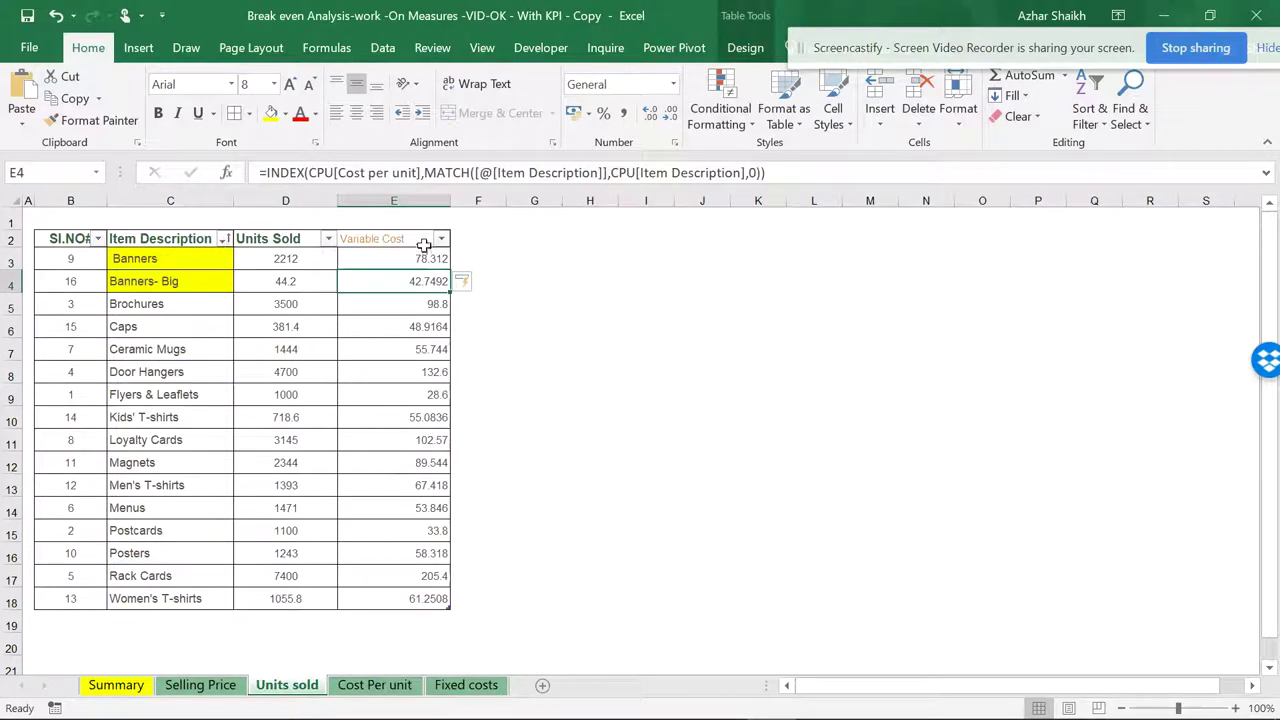
{"action": "left_click", "coordinate": [415, 213]}
{"action": "left_click", "coordinate": [415, 201]}
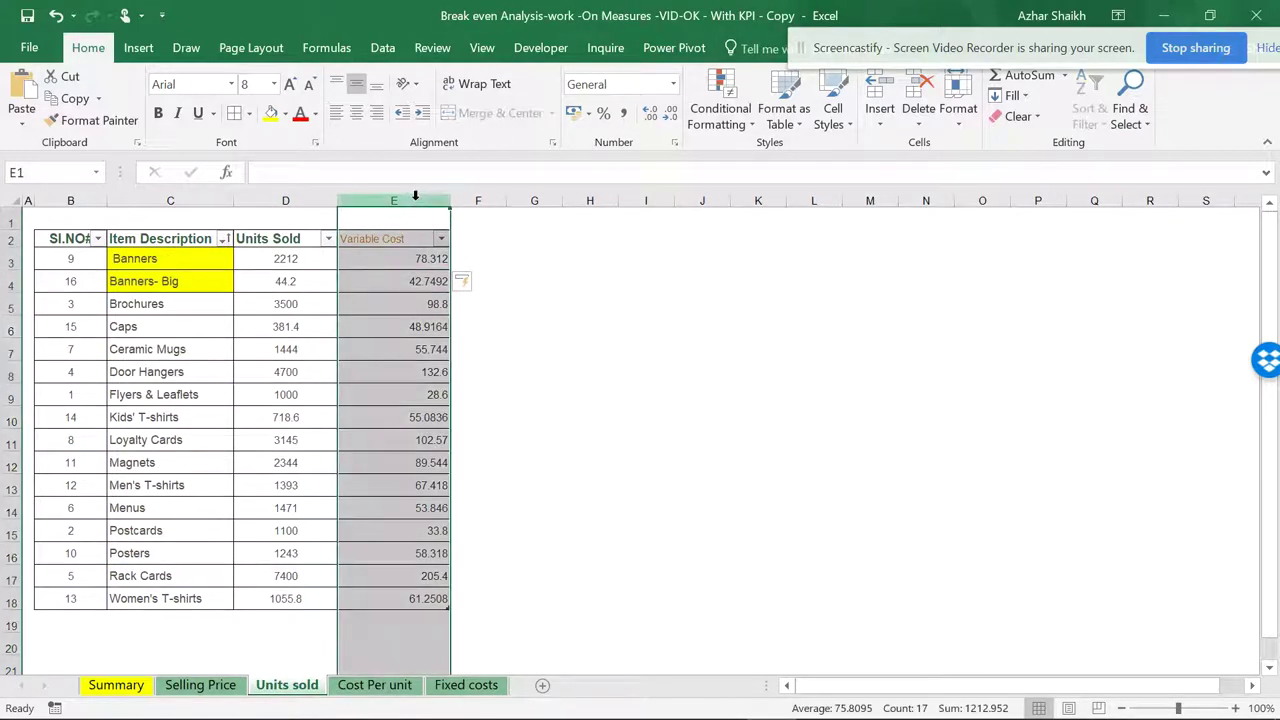
- Apply Comma Style to the Variable Cost column, showing 78.31 for Banners
{"action": "left_click", "coordinate": [627, 119]}
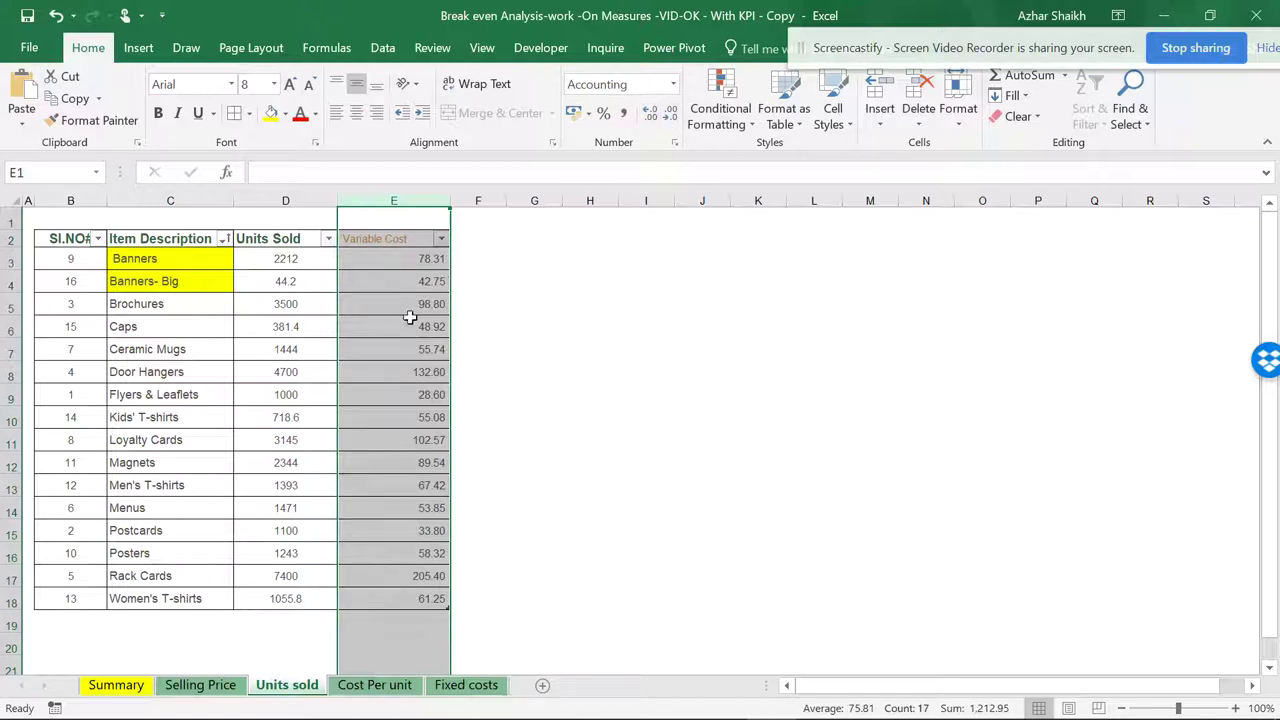
{"action": "left_click", "coordinate": [419, 262]}
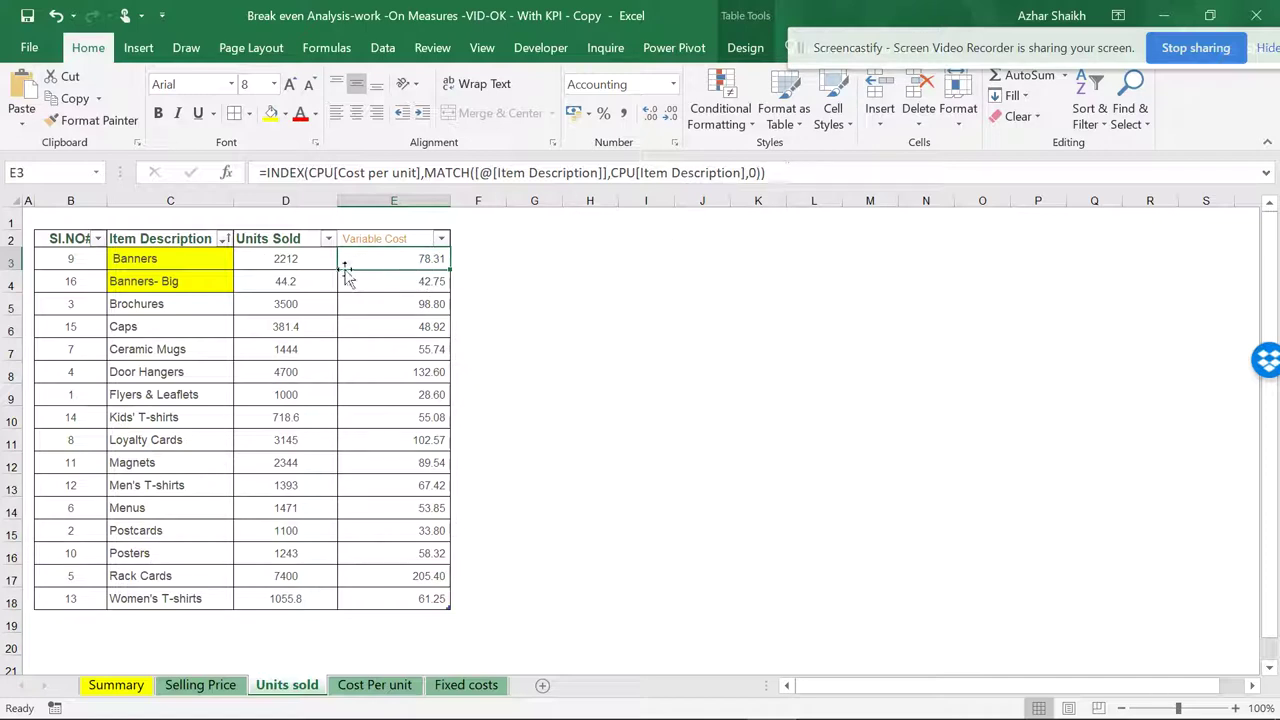
- Append *[@[Units Sold]] to the Variable Cost formula, giving 1,73,226.14 for Banners
{"action": "left_click", "coordinate": [813, 172]}
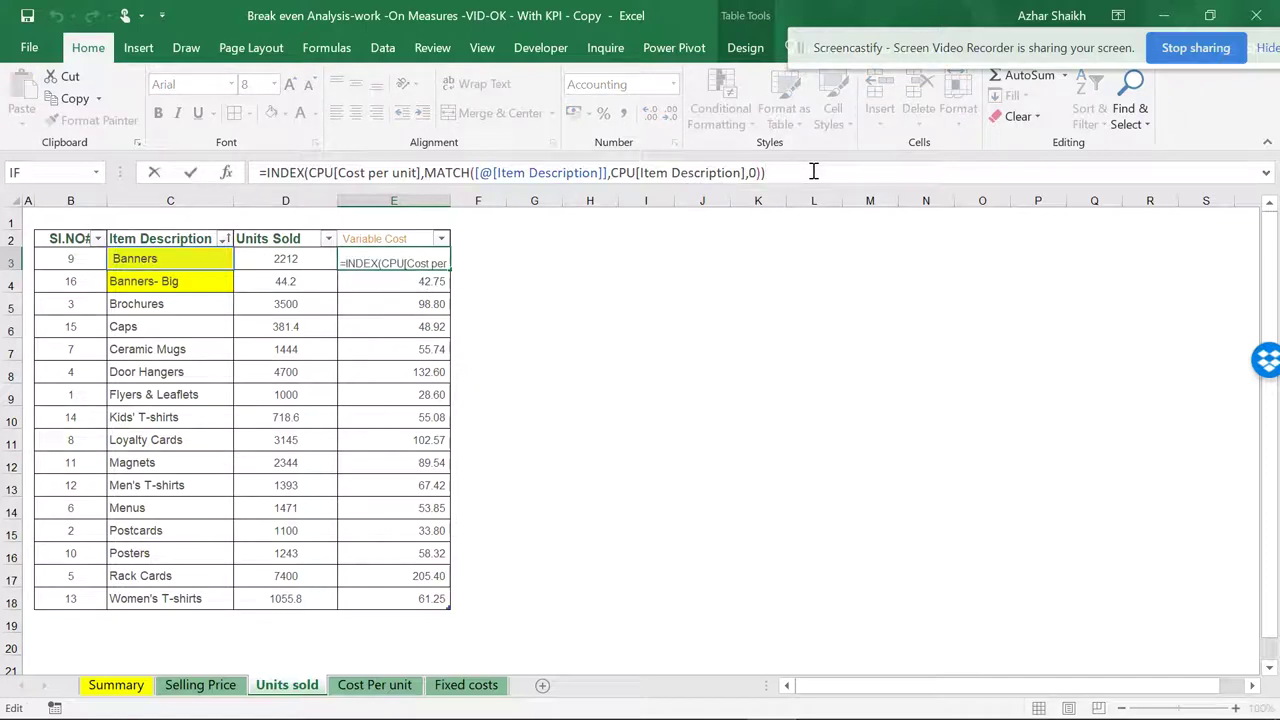
{"action": "type", "text": "*"}
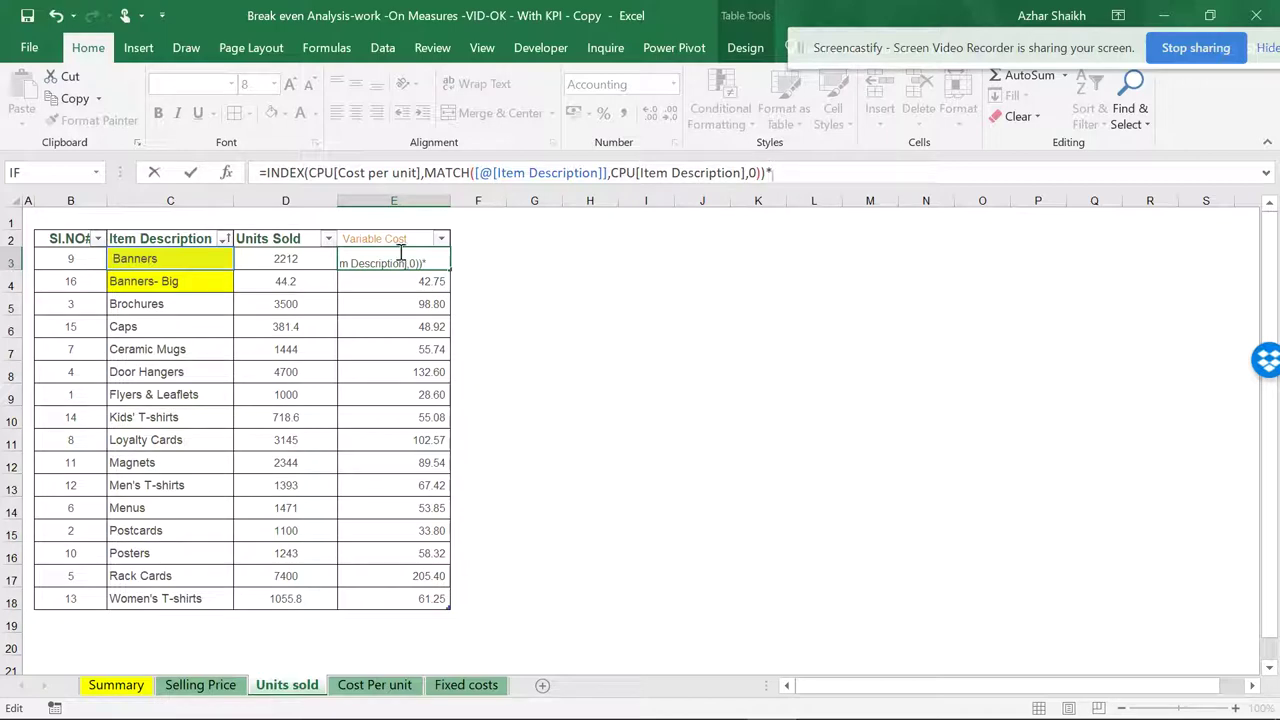
{"action": "left_click", "coordinate": [297, 259]}
{"action": "key", "text": "Return"}
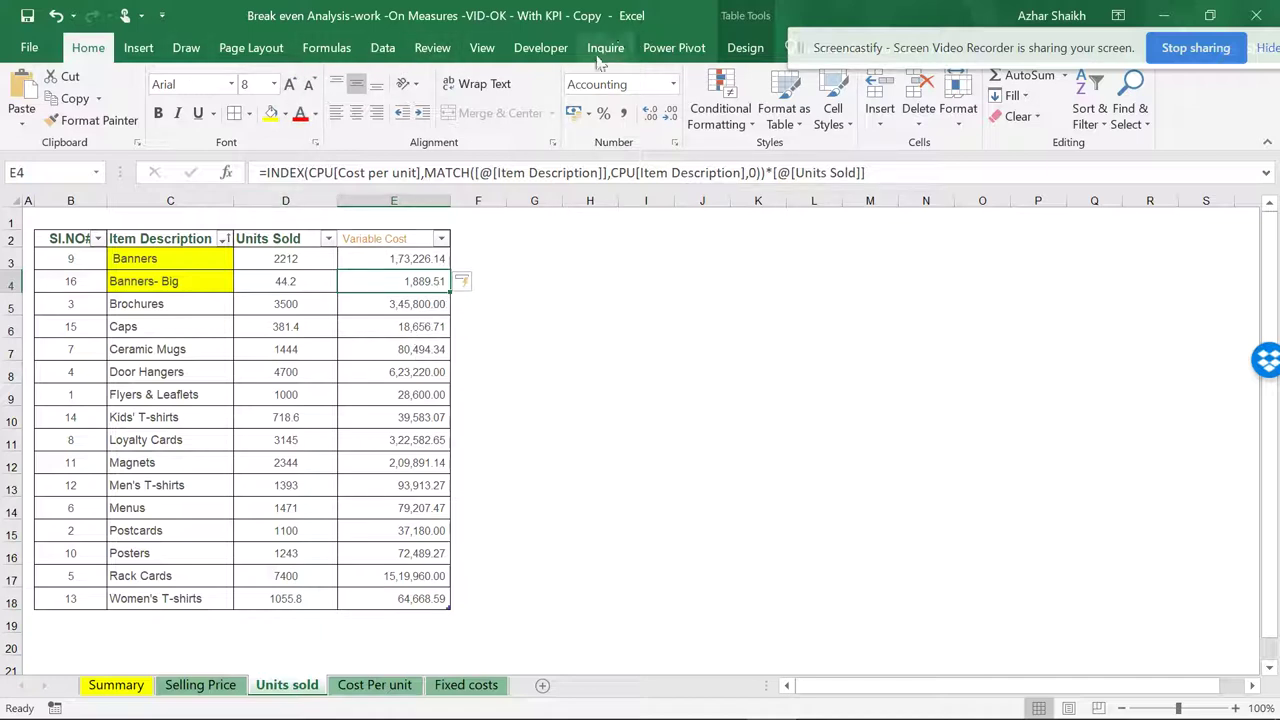
{"action": "left_click", "coordinate": [672, 47]}
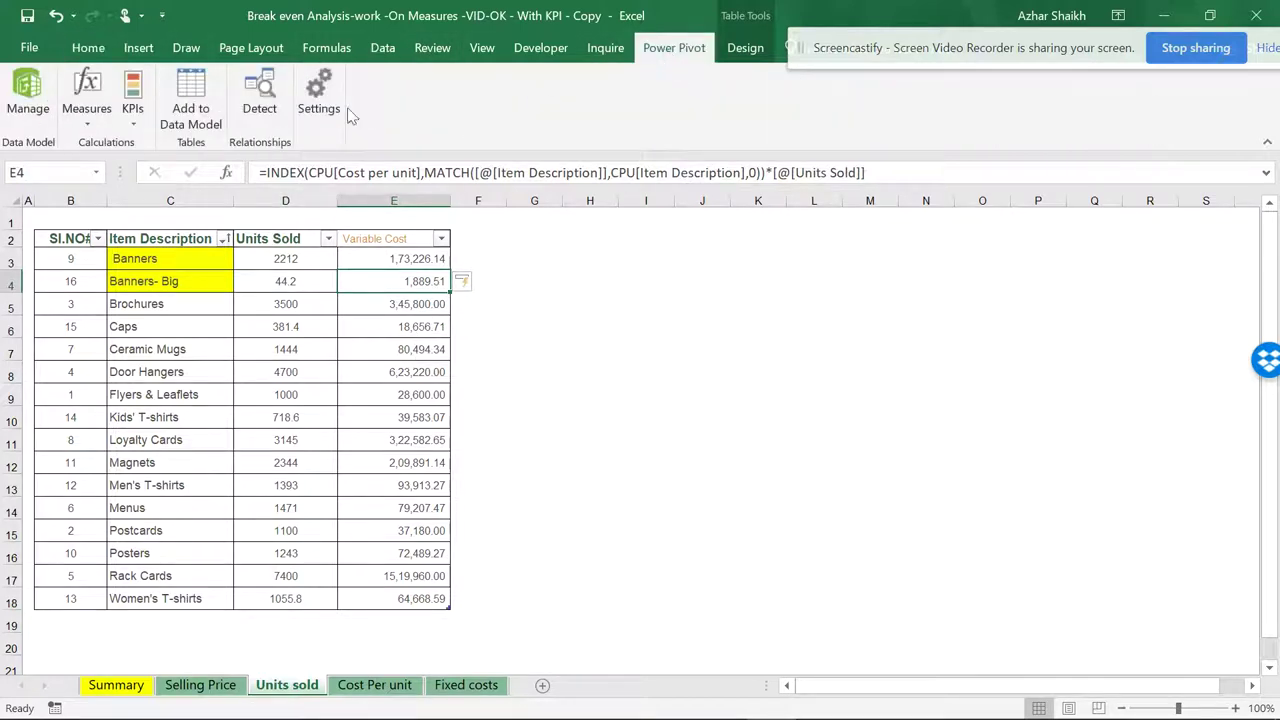
- In the Power Pivot data model, view UnitsSold, then bring up options for SellingPrice's revenue column
{"action": "left_click", "coordinate": [28, 112]}
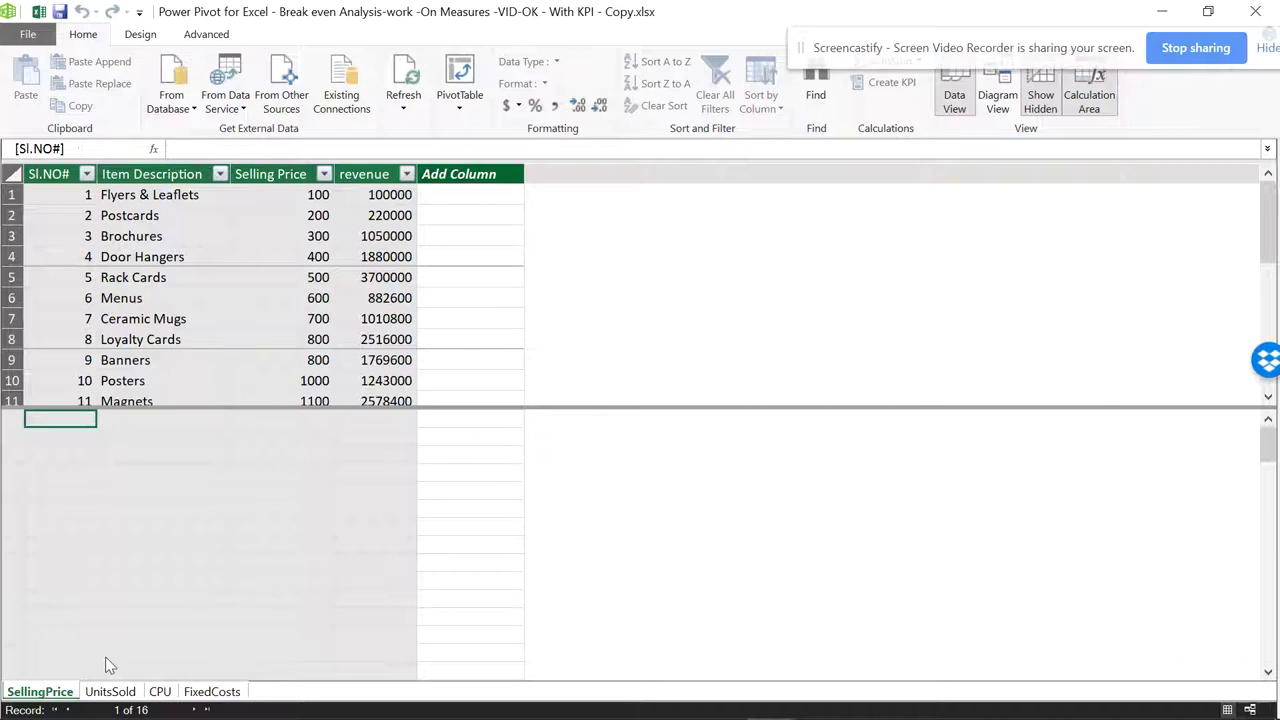
{"action": "left_click", "coordinate": [110, 691]}
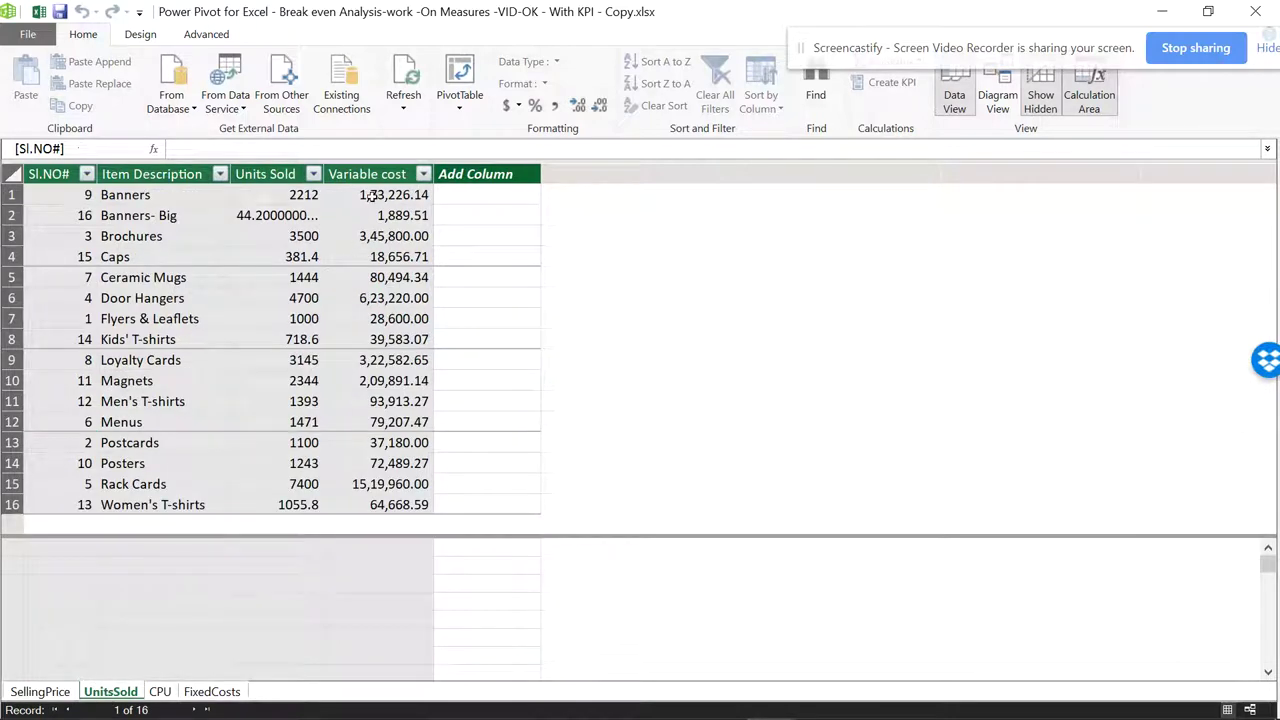
{"action": "left_click", "coordinate": [40, 691]}
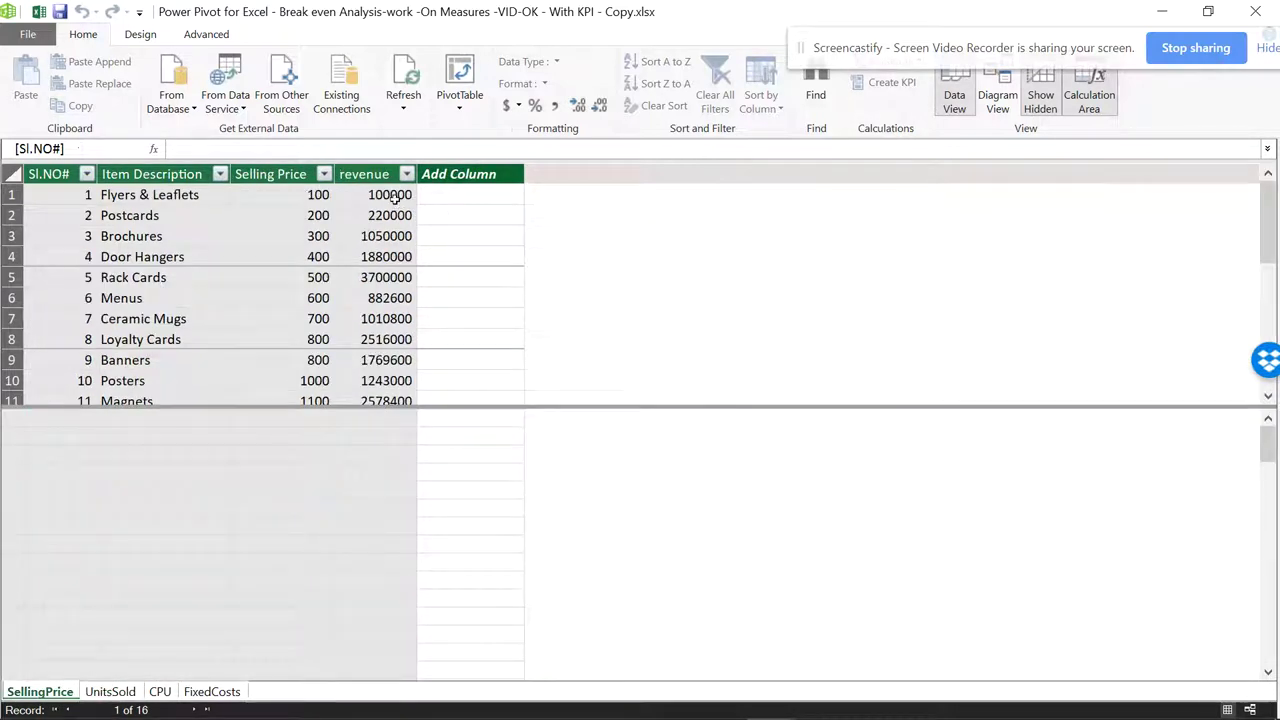
{"action": "left_click", "coordinate": [362, 175]}
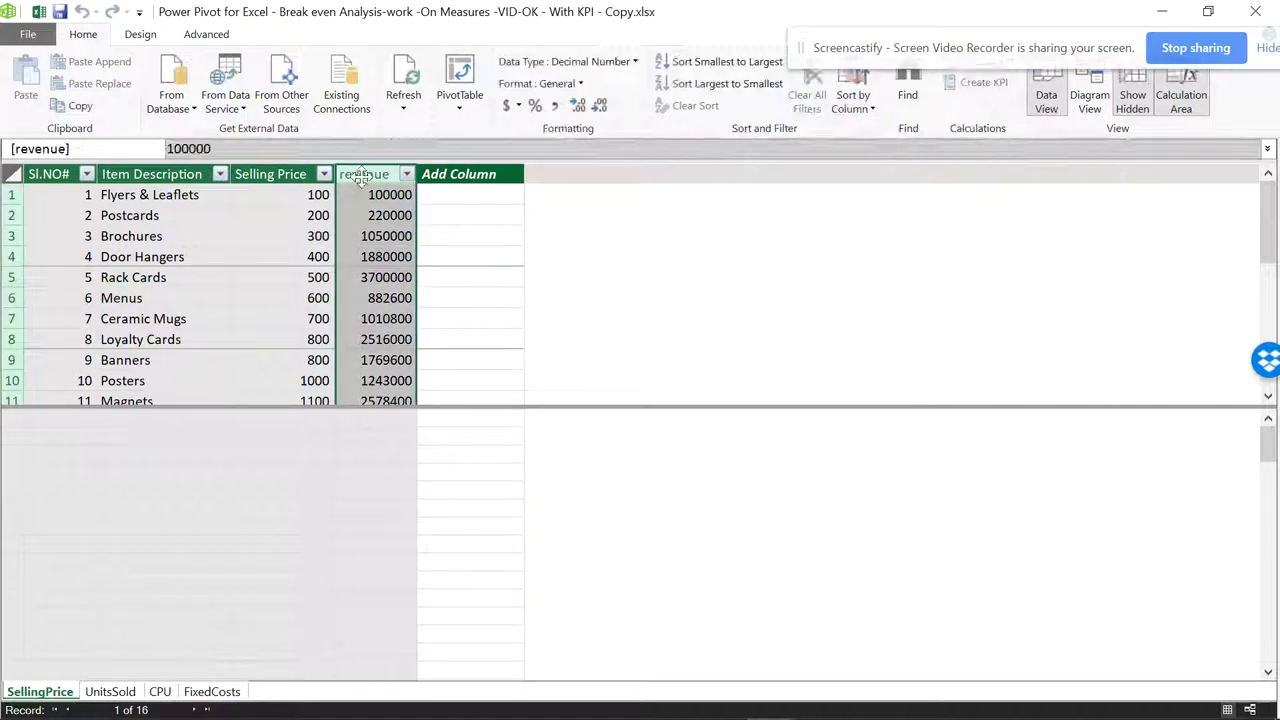
{"action": "right_click", "coordinate": [362, 176]}
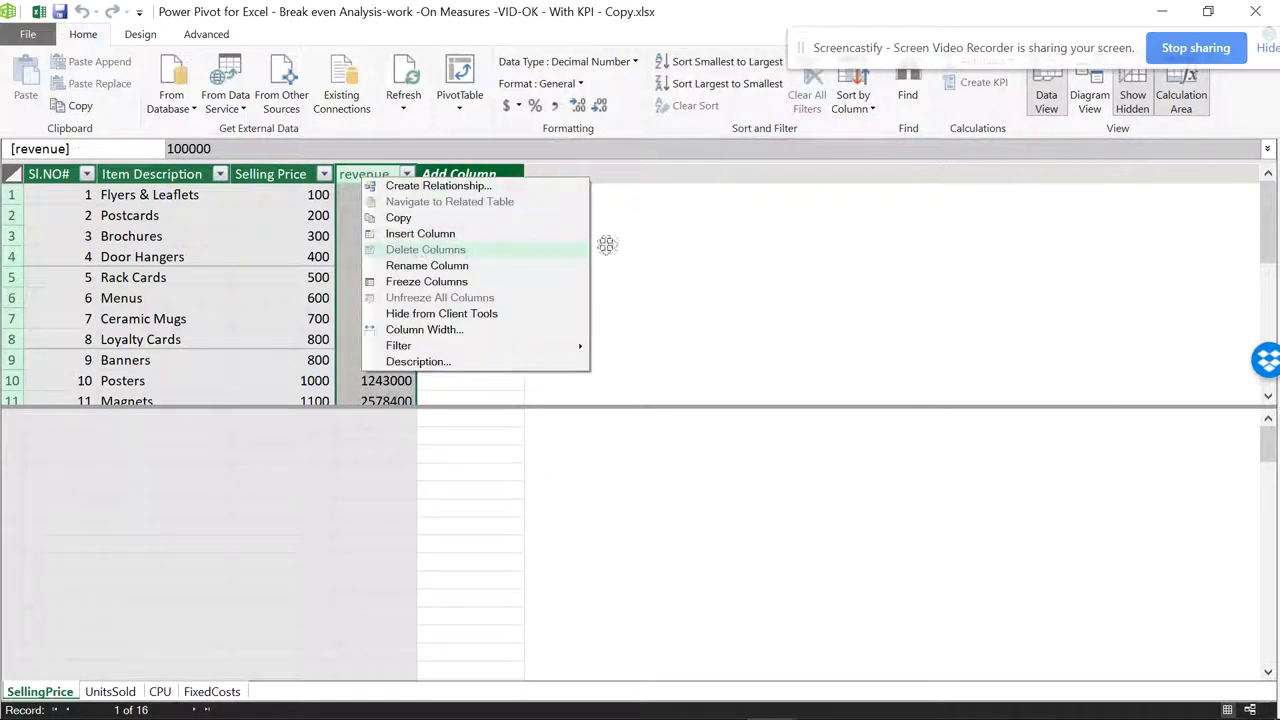
- Add a calculated column =SellingPrice[Selling Price]*UnitsSold[Units Sold] to the SellingPrice table
{"action": "left_click", "coordinate": [680, 234]}
{"action": "left_click", "coordinate": [440, 194]}
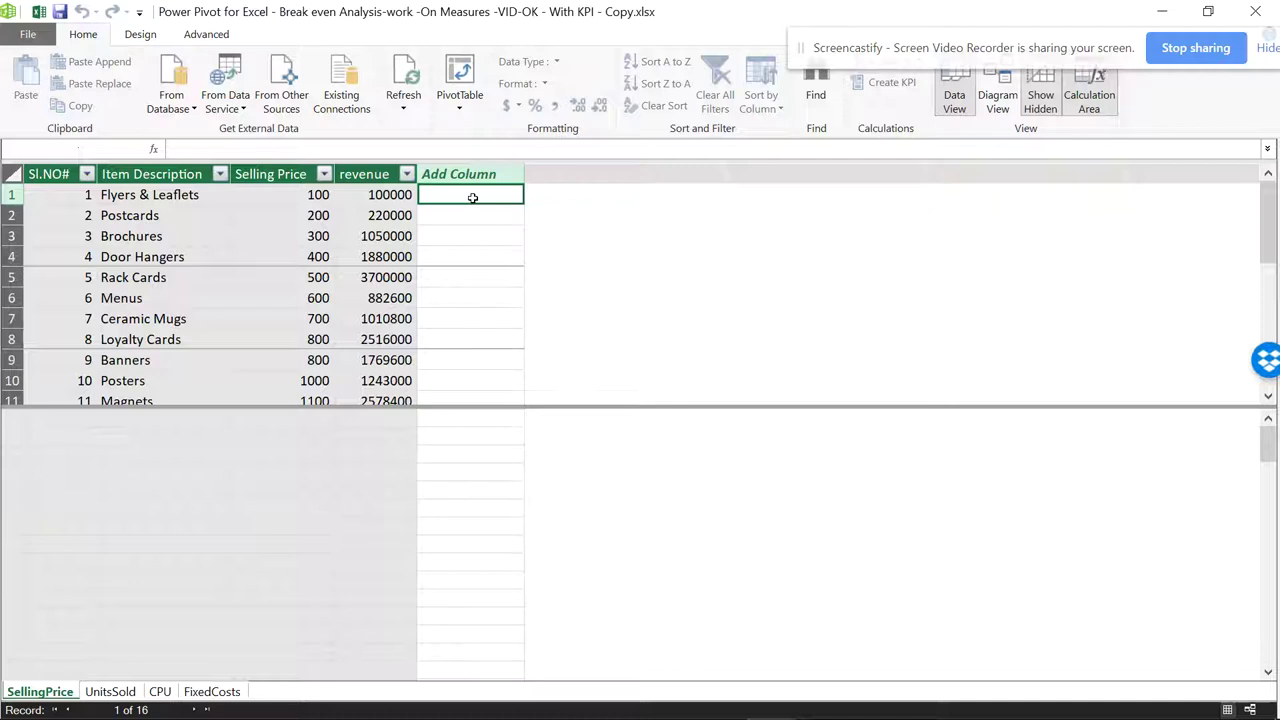
{"action": "type", "text": "="}
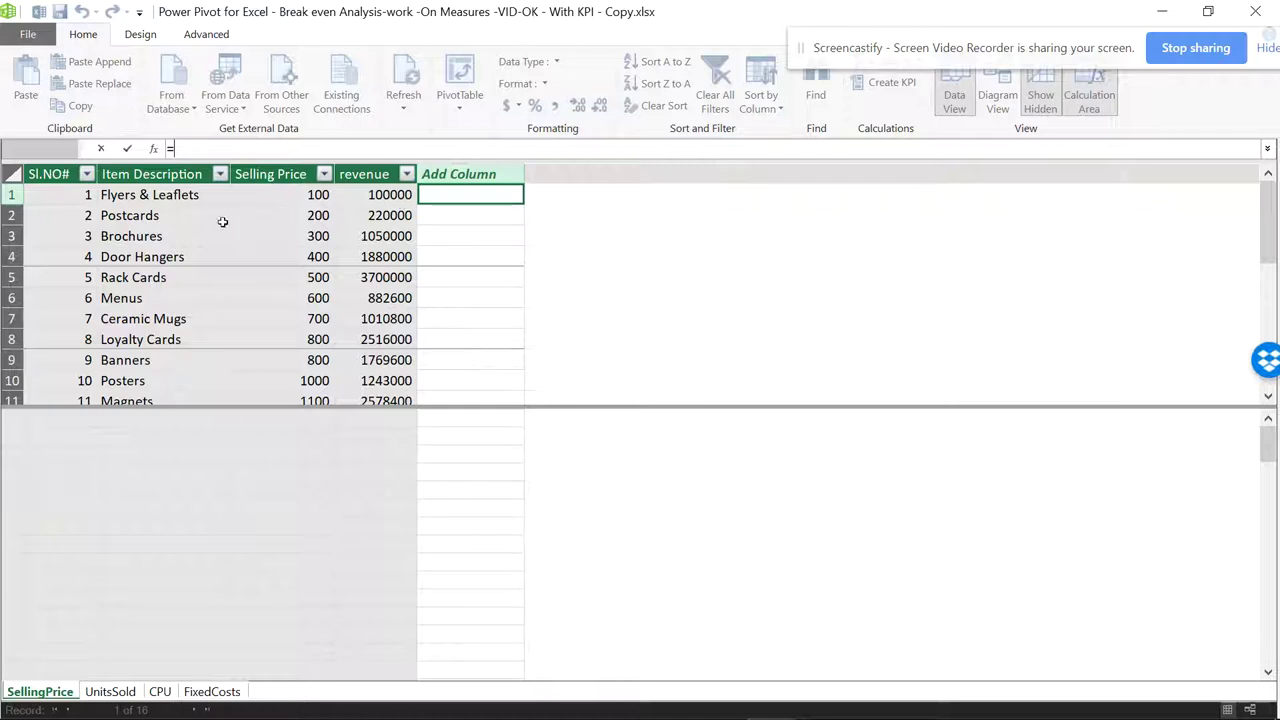
{"action": "left_click", "coordinate": [312, 195]}
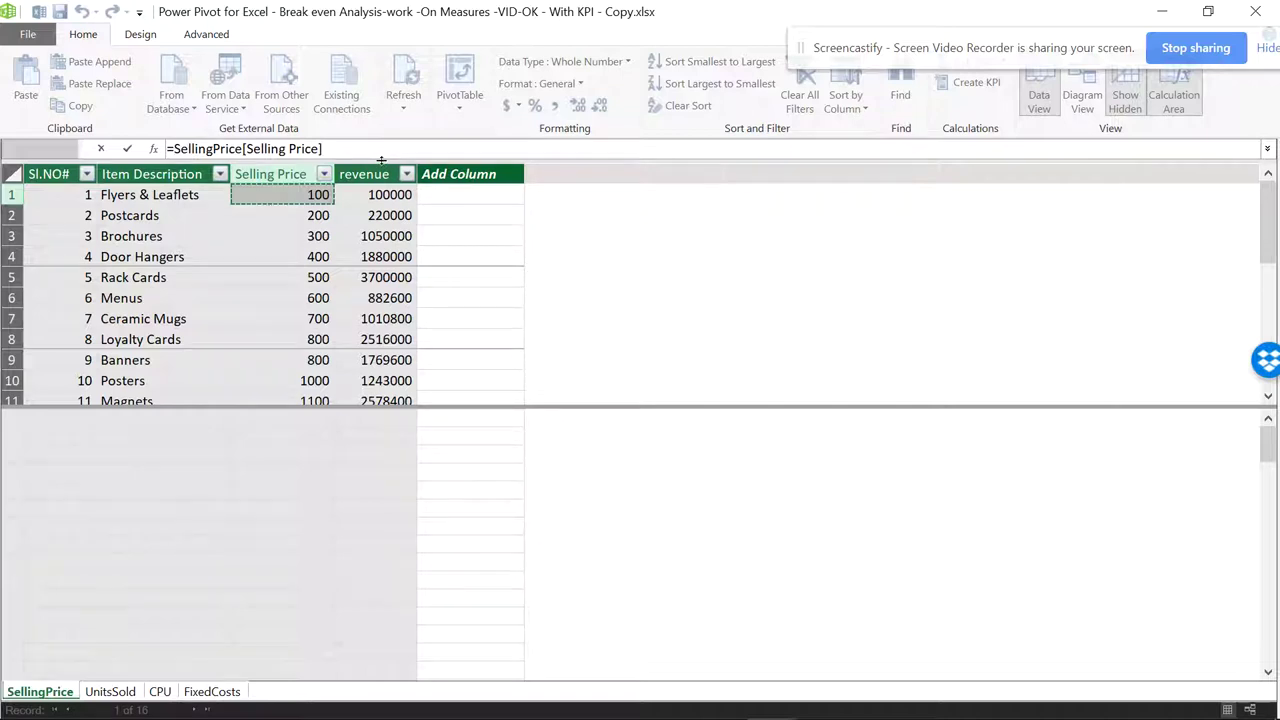
{"action": "type", "text": "*"}
{"action": "left_click", "coordinate": [110, 691]}
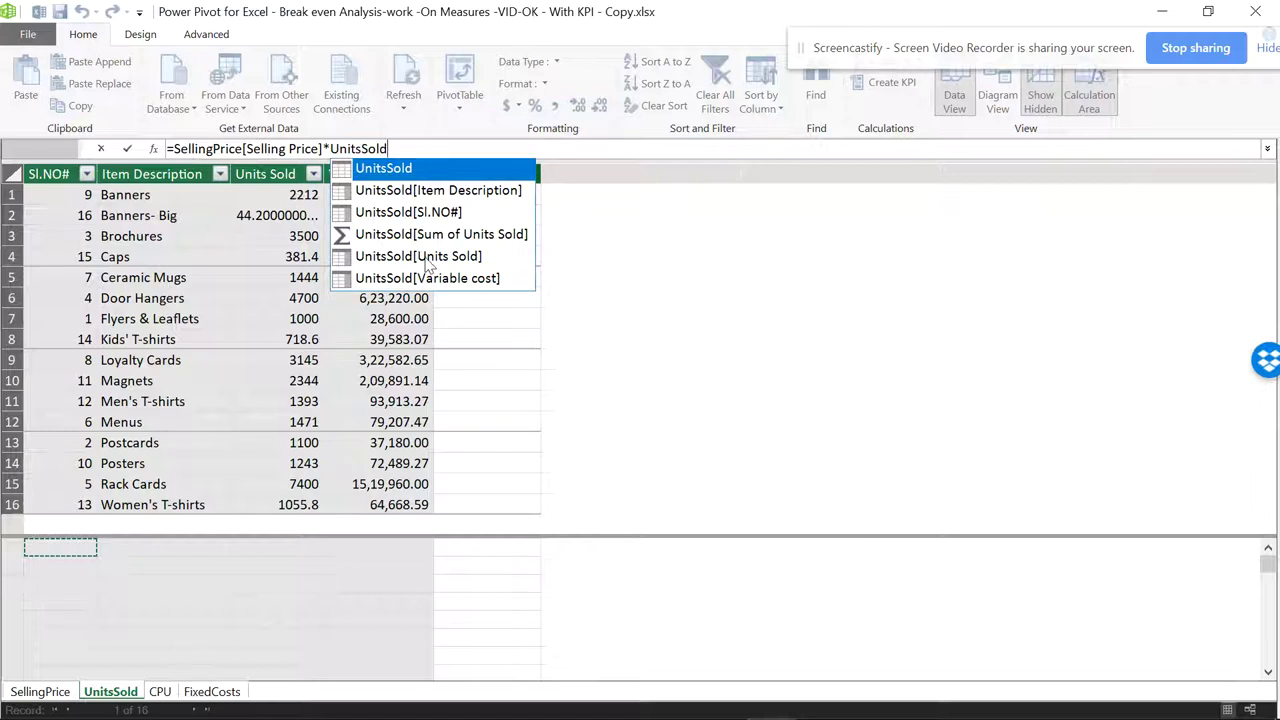
{"action": "double_click", "coordinate": [428, 258]}
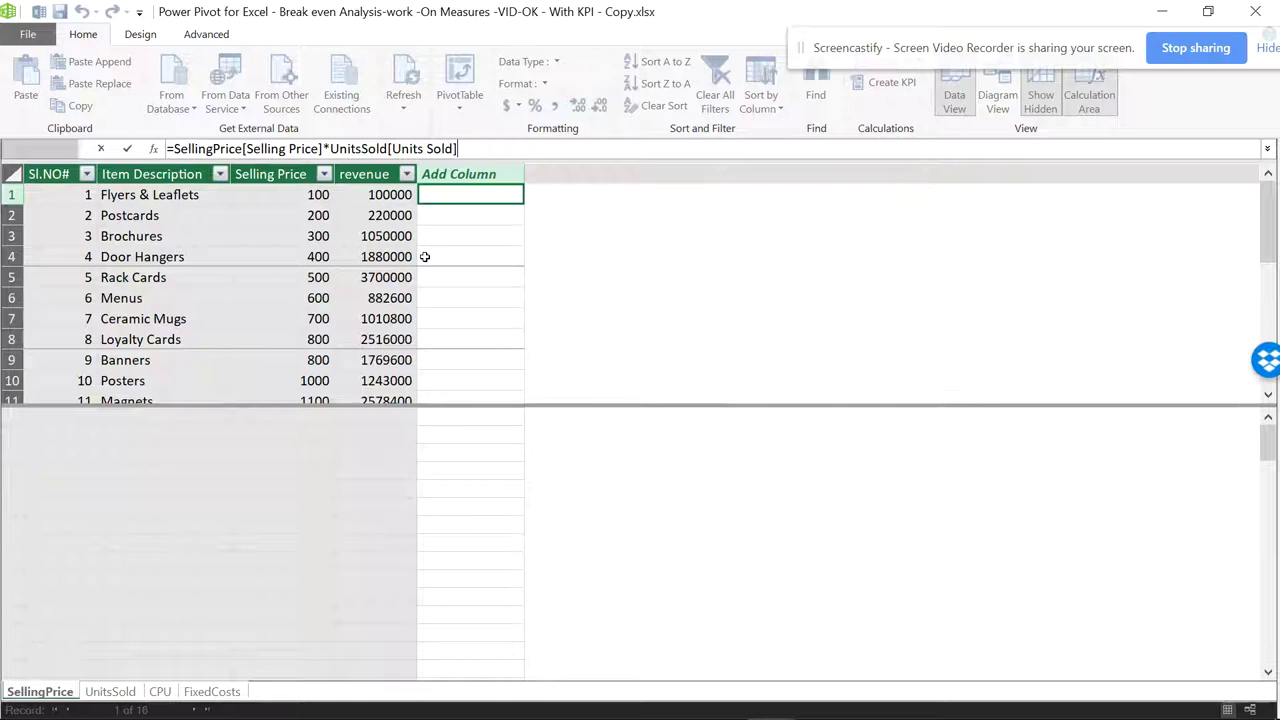
{"action": "key", "text": "Return"}
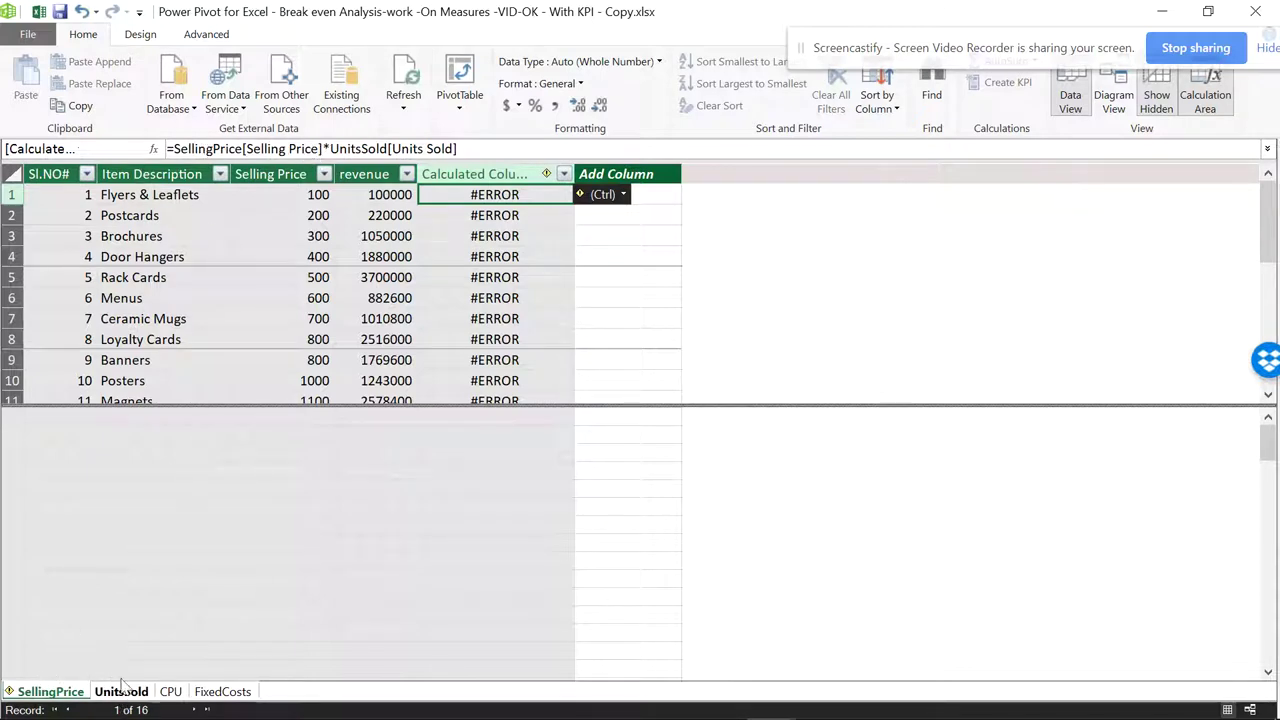
- Wrap UnitsSold[Units Sold] in RELATED in the formula, then view the UnitsSold table
{"action": "left_click", "coordinate": [329, 148]}
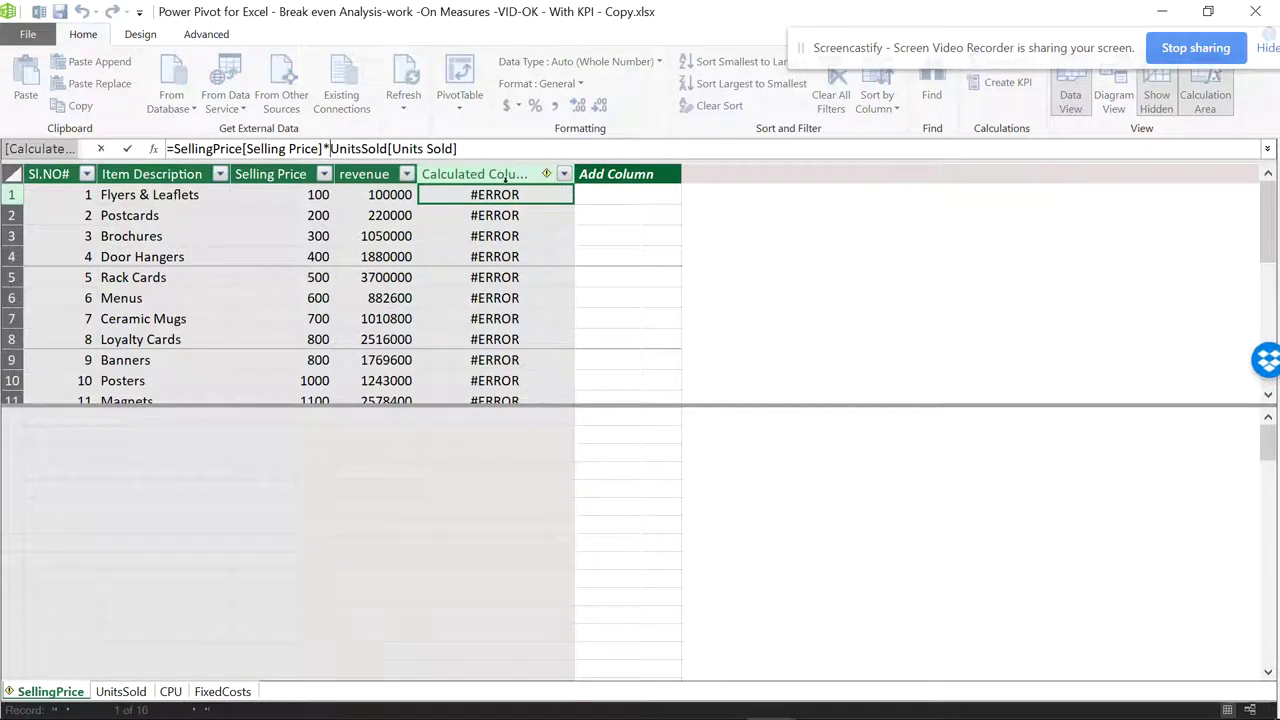
{"action": "type", "text": "rela"}
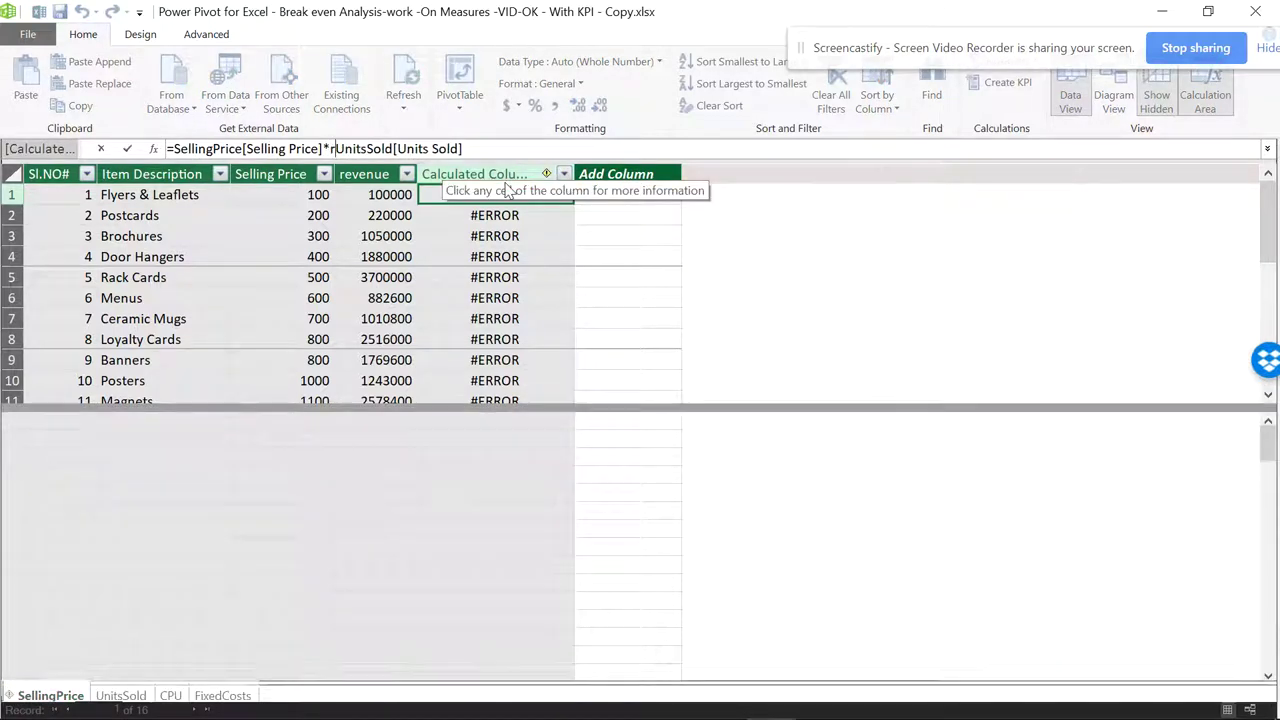
{"action": "type", "text": "ted"}
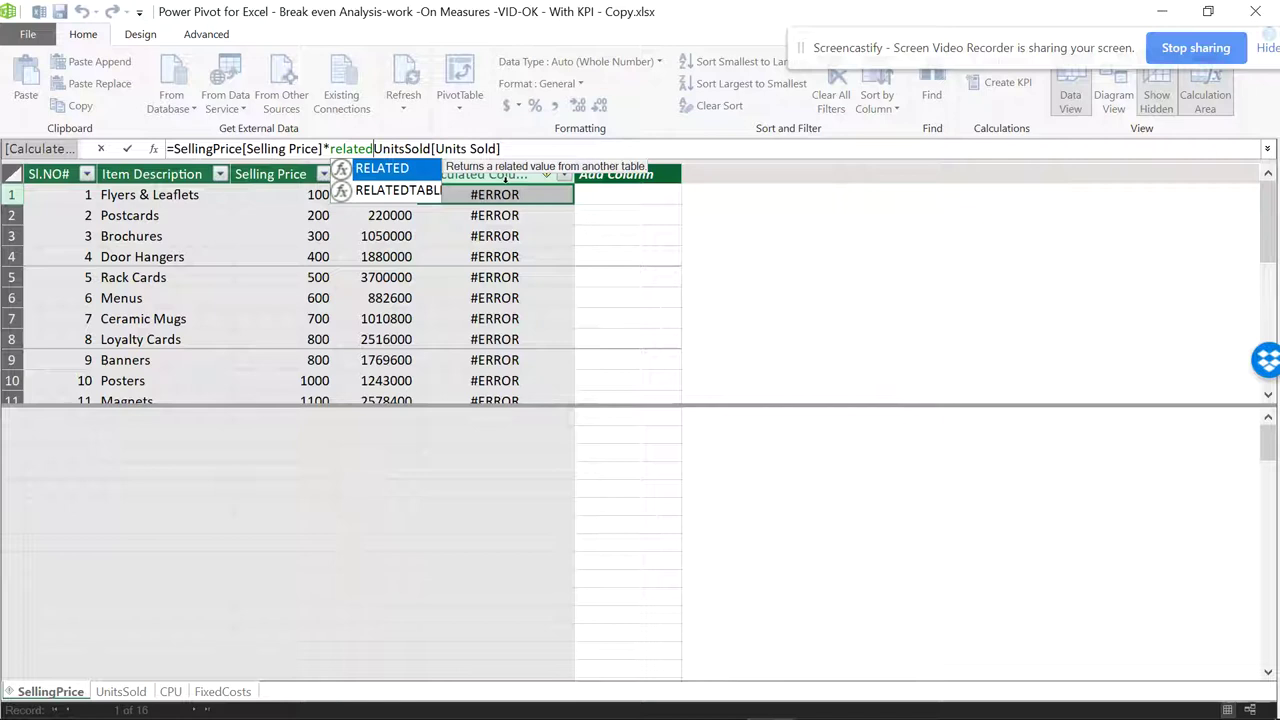
{"action": "key", "text": "Tab"}
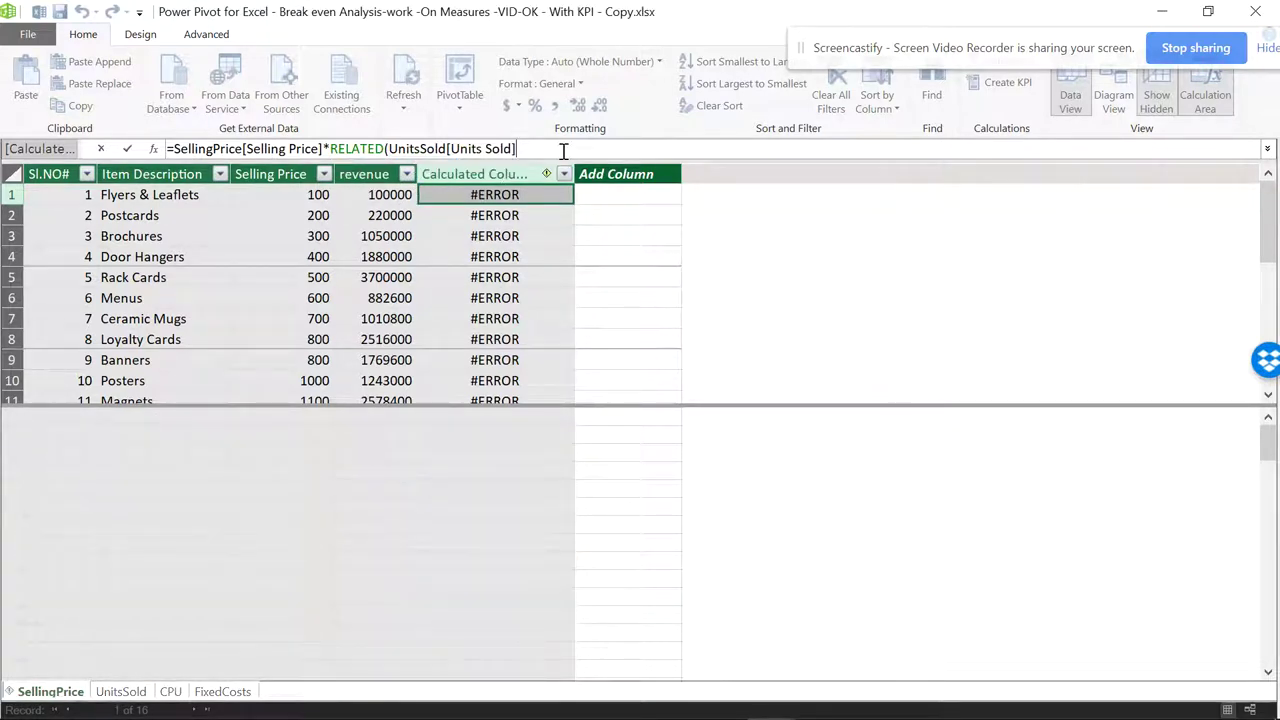
{"action": "type", "text": ")"}
{"action": "key", "text": "Return"}
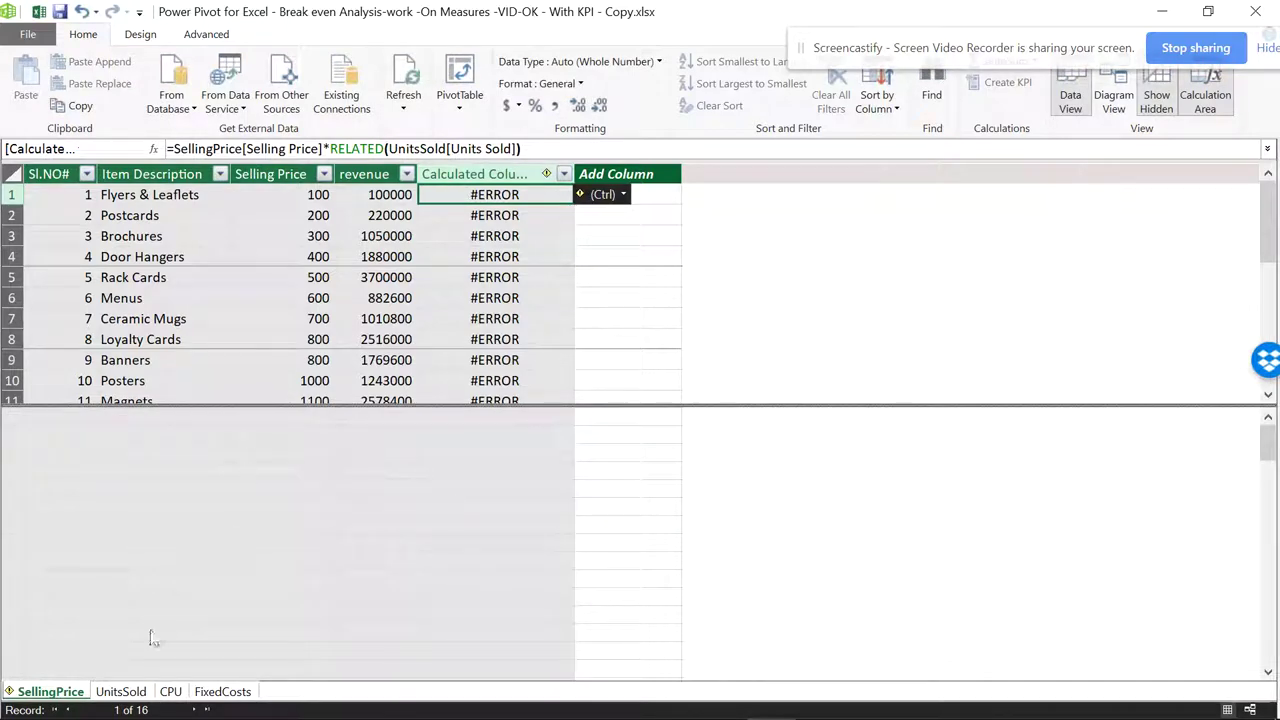
{"action": "left_click", "coordinate": [120, 691]}
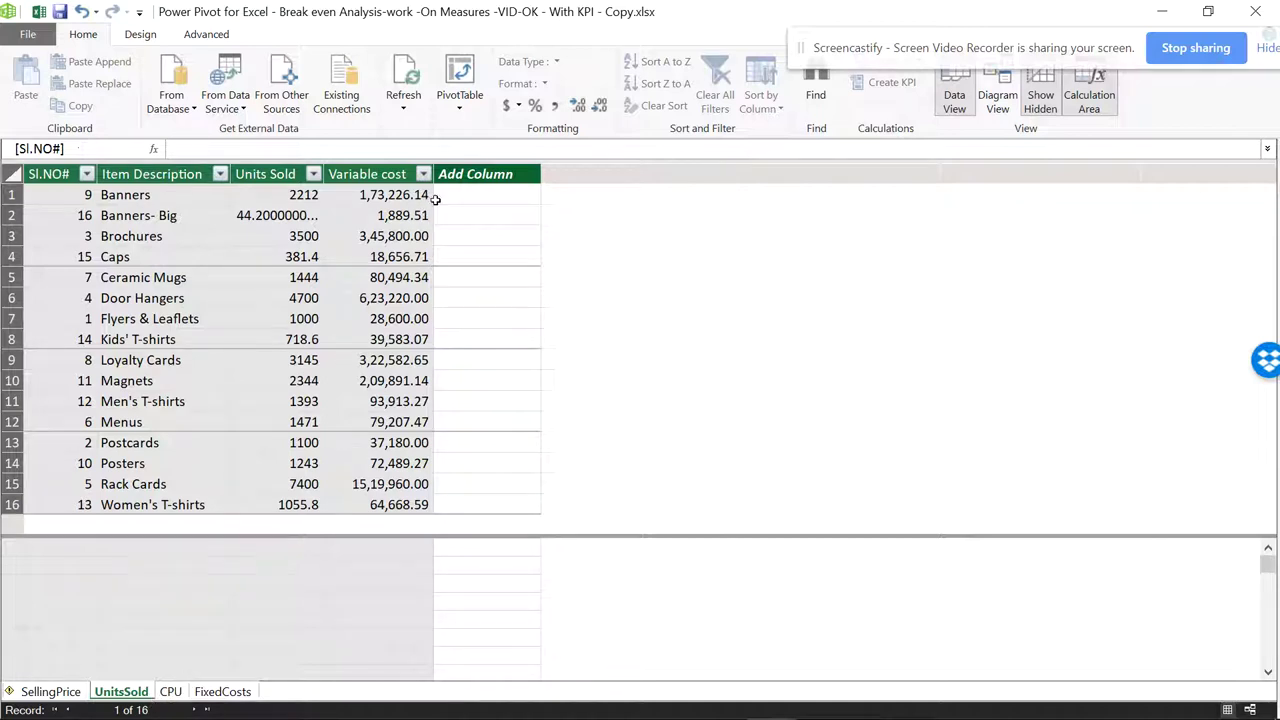
- Rename the SellingPrice table's Calculated Column 1 to REVENUE2
{"action": "left_click", "coordinate": [170, 691]}
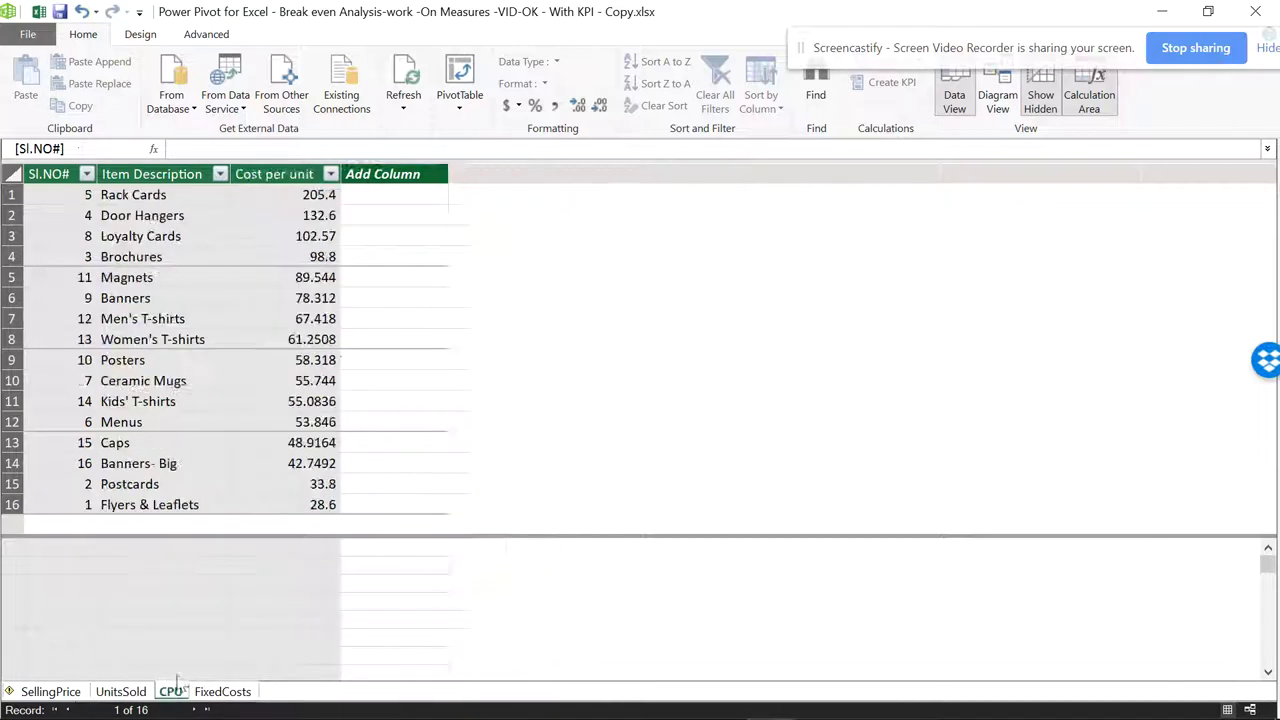
{"action": "left_click", "coordinate": [119, 691]}
{"action": "left_click", "coordinate": [458, 197]}
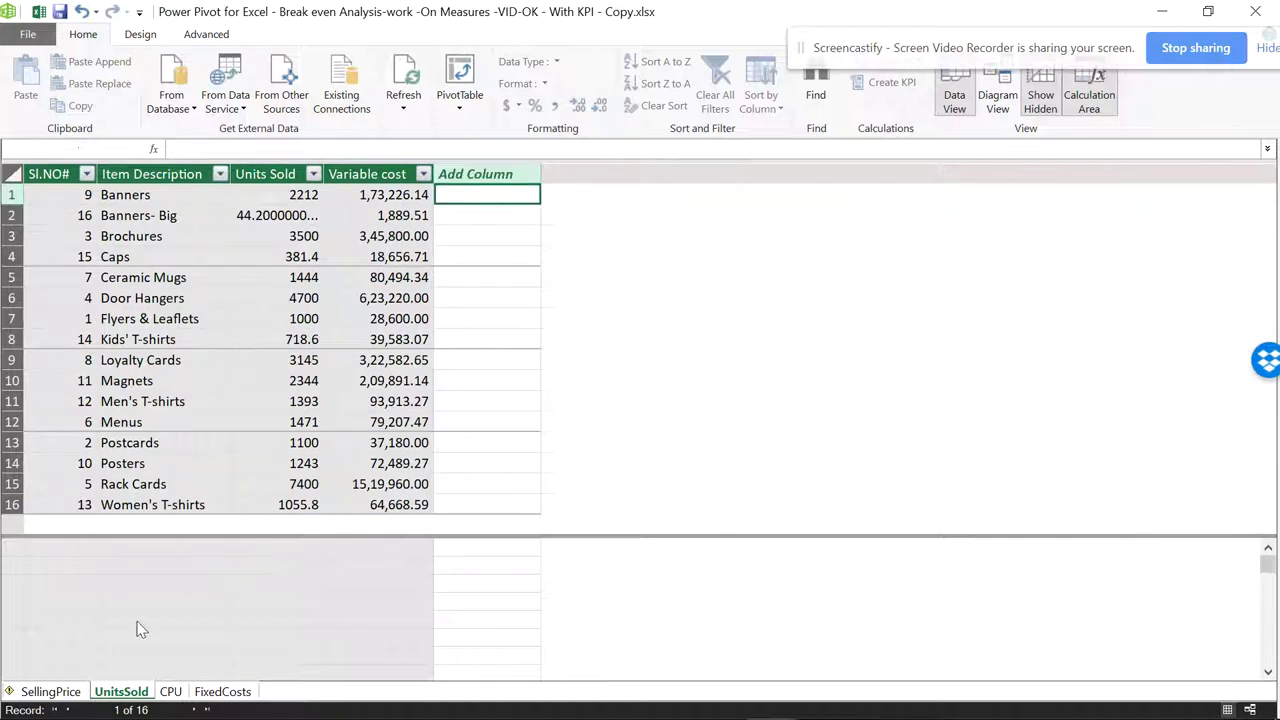
{"action": "left_click", "coordinate": [50, 691]}
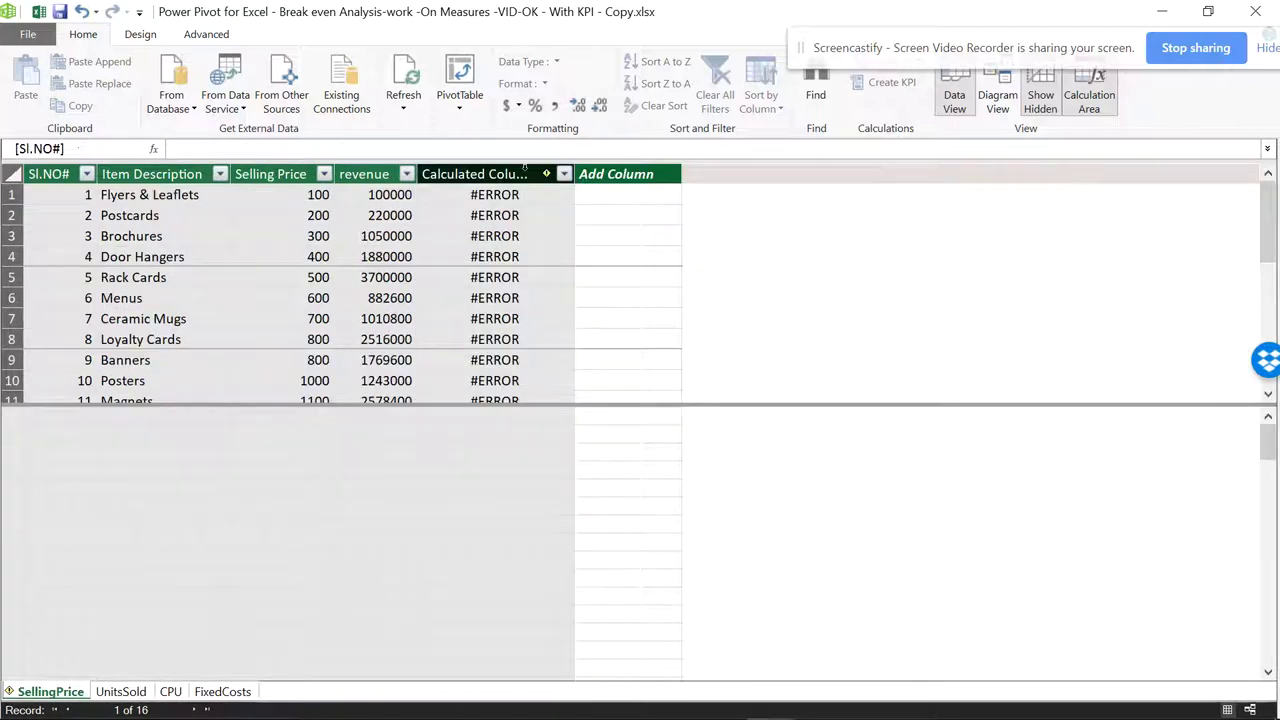
{"action": "double_click", "coordinate": [517, 172]}
{"action": "type", "text": "rev"}
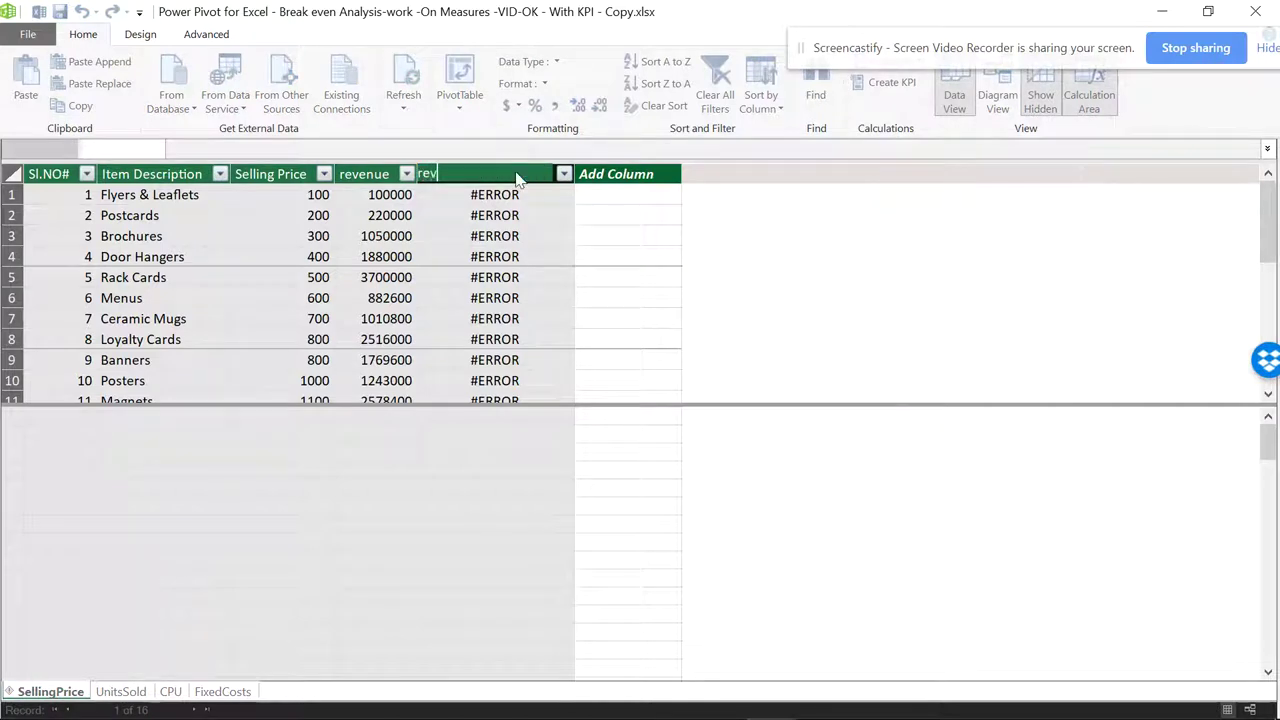
{"action": "key", "text": "Caps_Lock"}
{"action": "type", "text": "RE"}
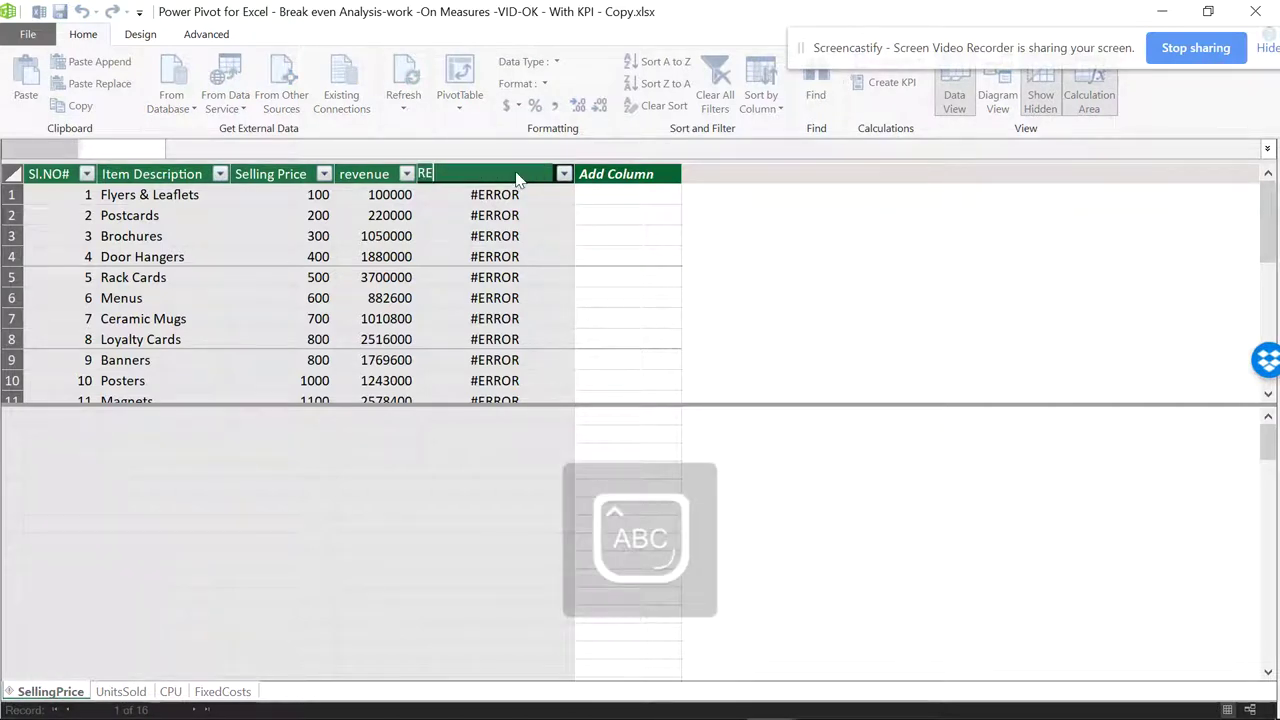
{"action": "type", "text": "VENUE2"}
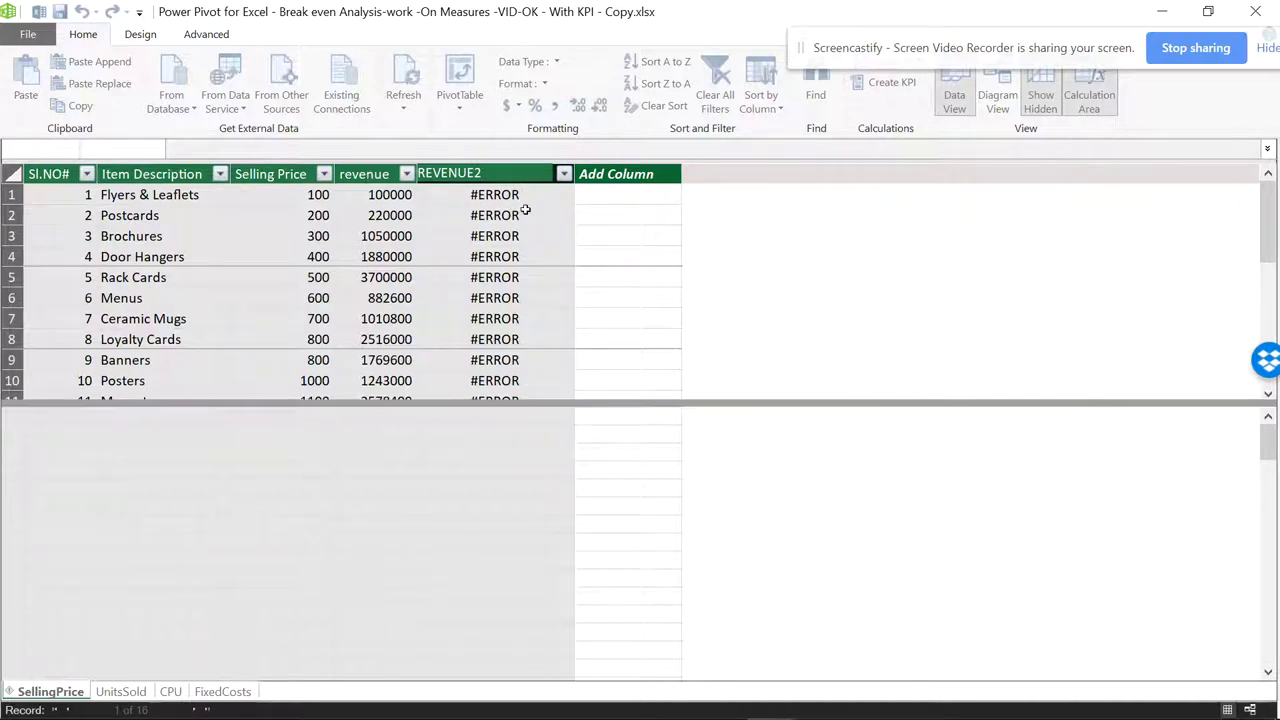
{"action": "key", "text": "Return"}
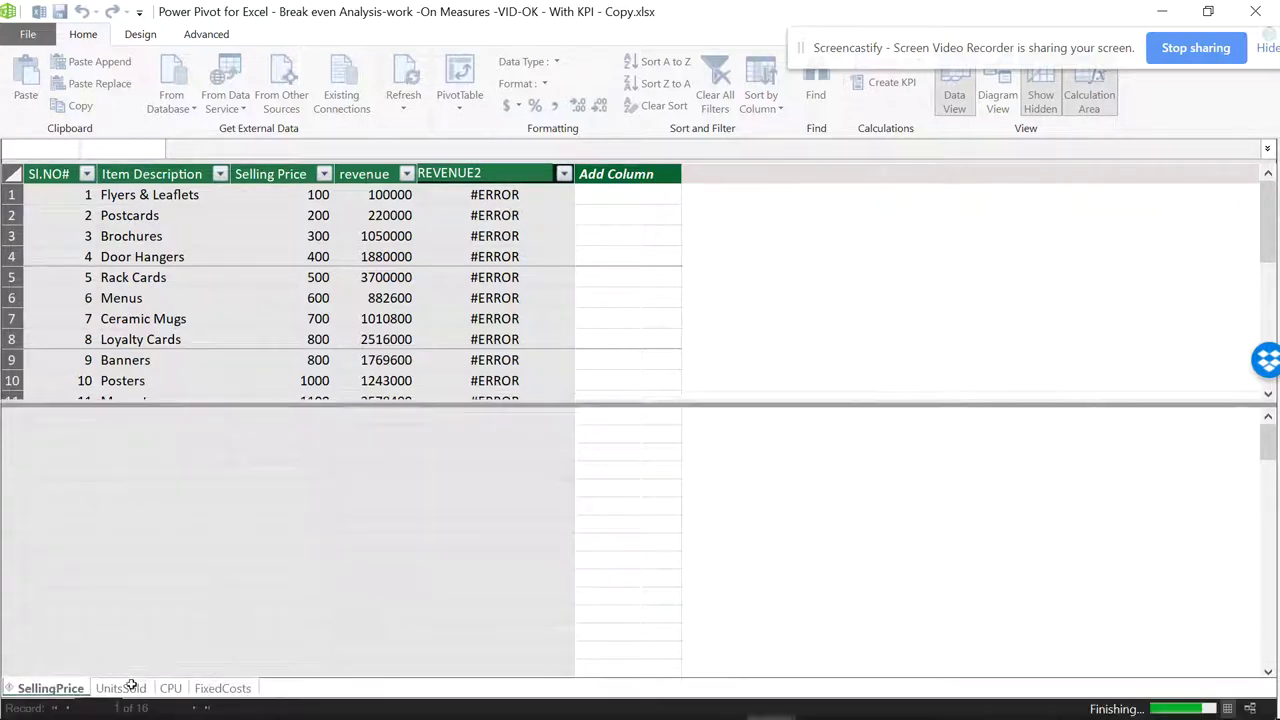
- Name the empty column after Variable cost in UnitsSold 'VARIABLE COST2'
{"action": "left_click", "coordinate": [127, 692]}
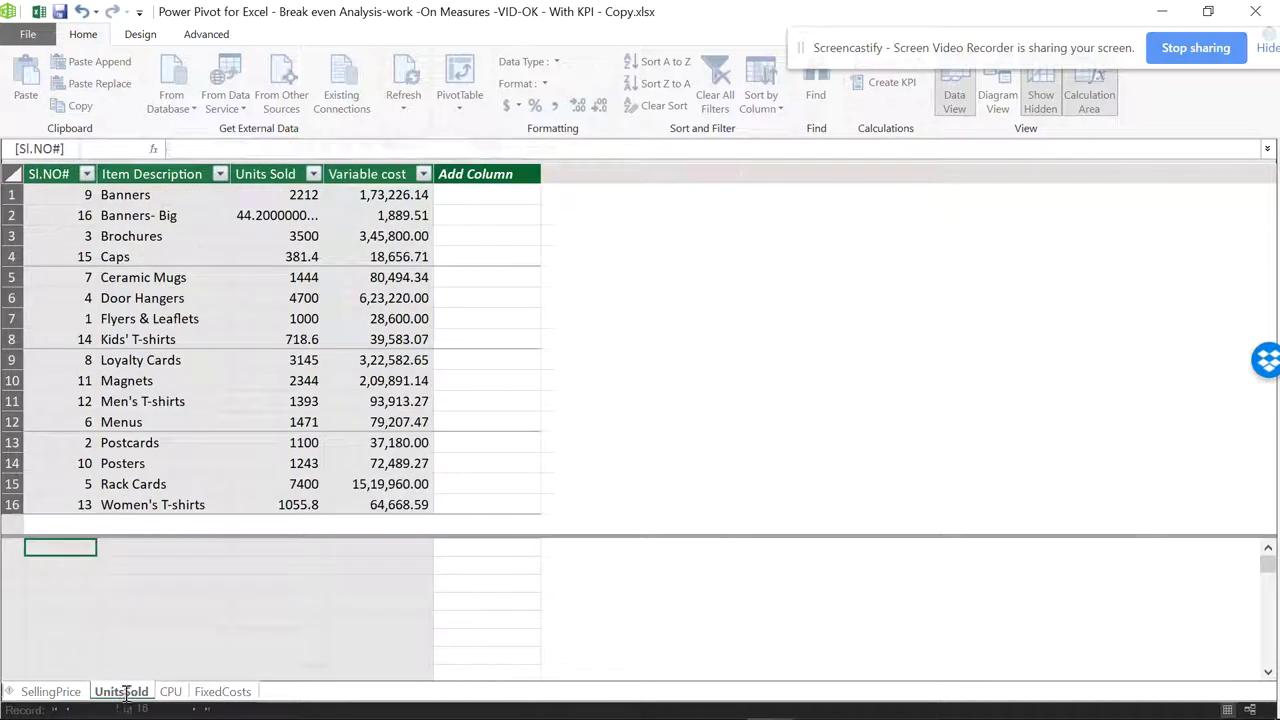
{"action": "left_click", "coordinate": [496, 176]}
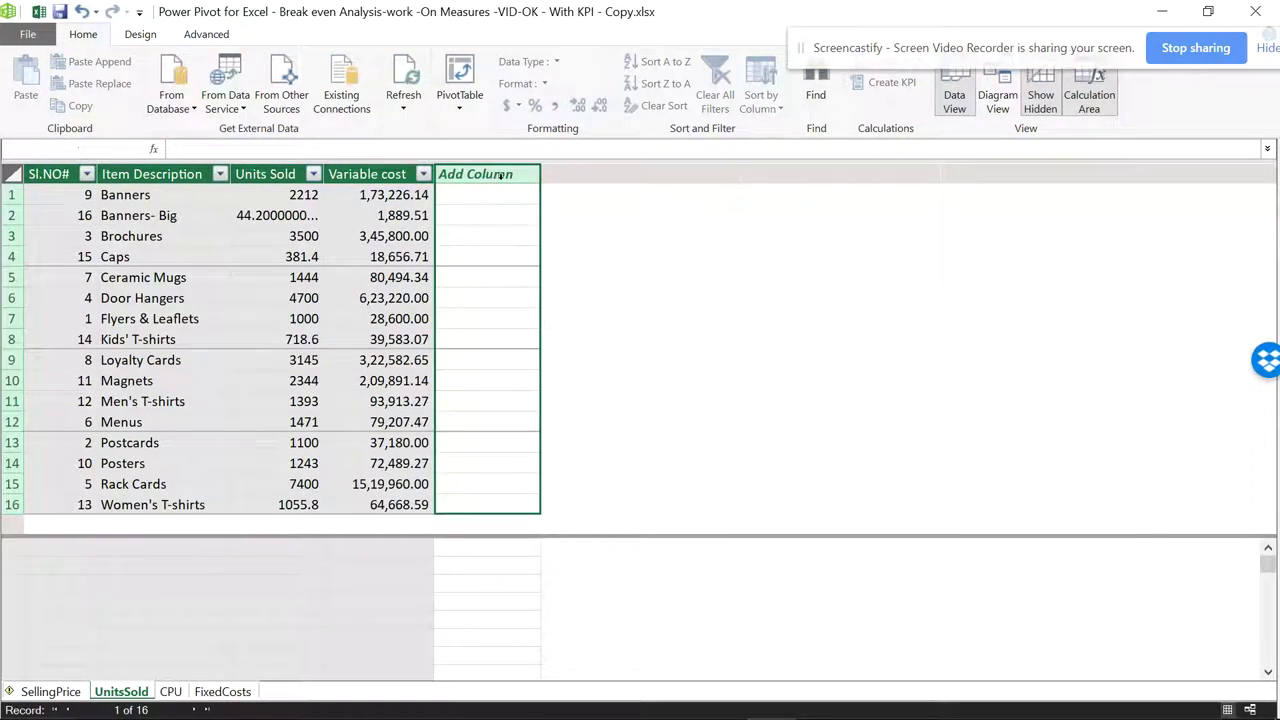
{"action": "double_click", "coordinate": [521, 172]}
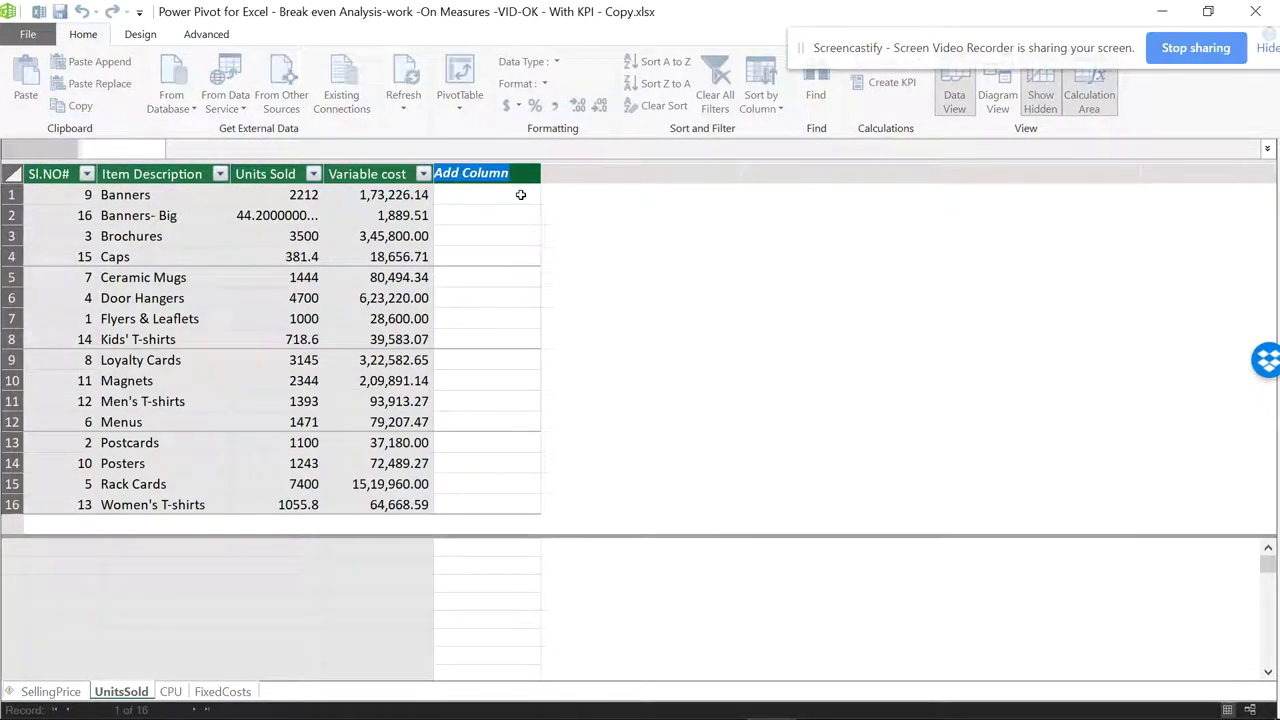
{"action": "type", "text": "va"}
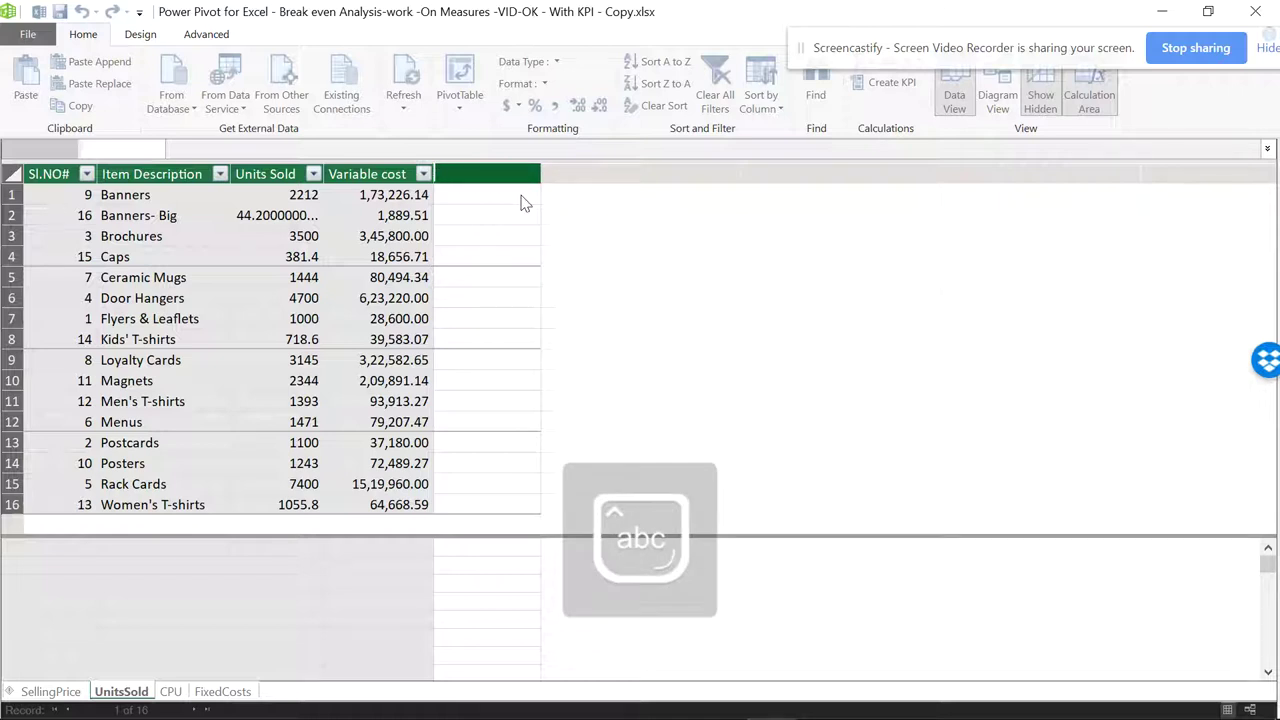
{"action": "key", "text": "Caps_Lock"}
{"action": "type", "text": "RIABL"}
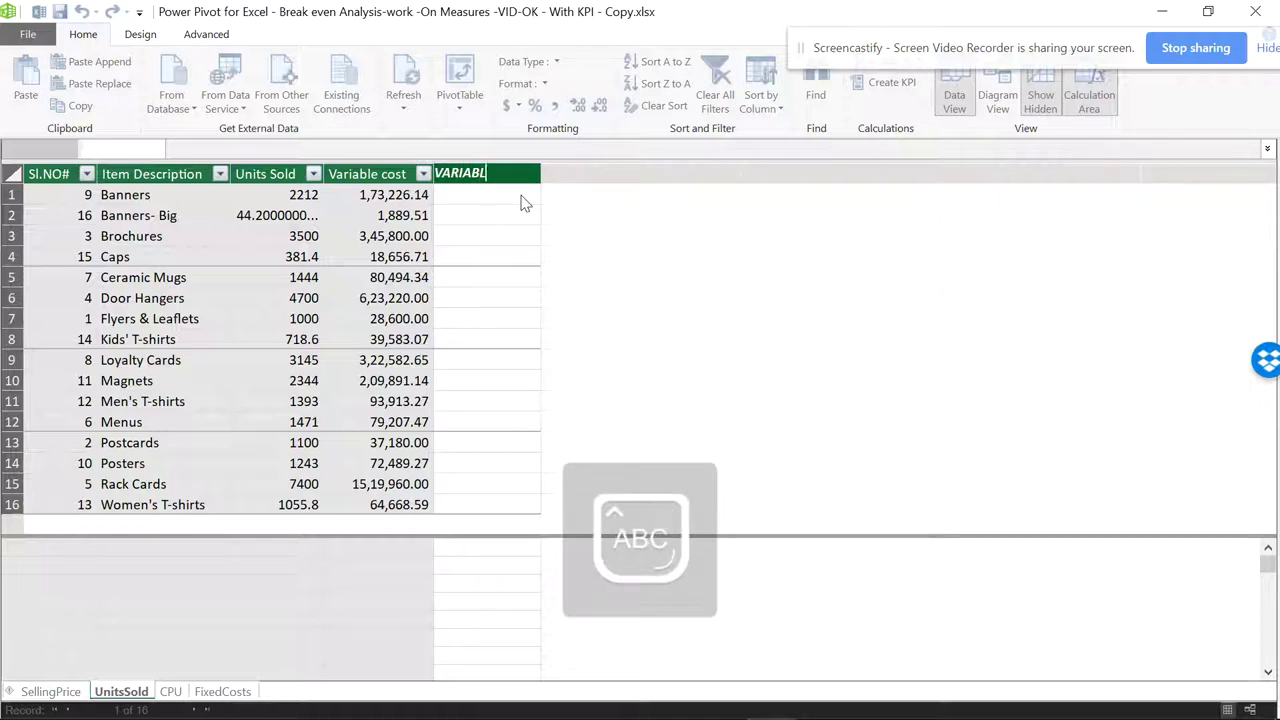
{"action": "type", "text": "E COST"}
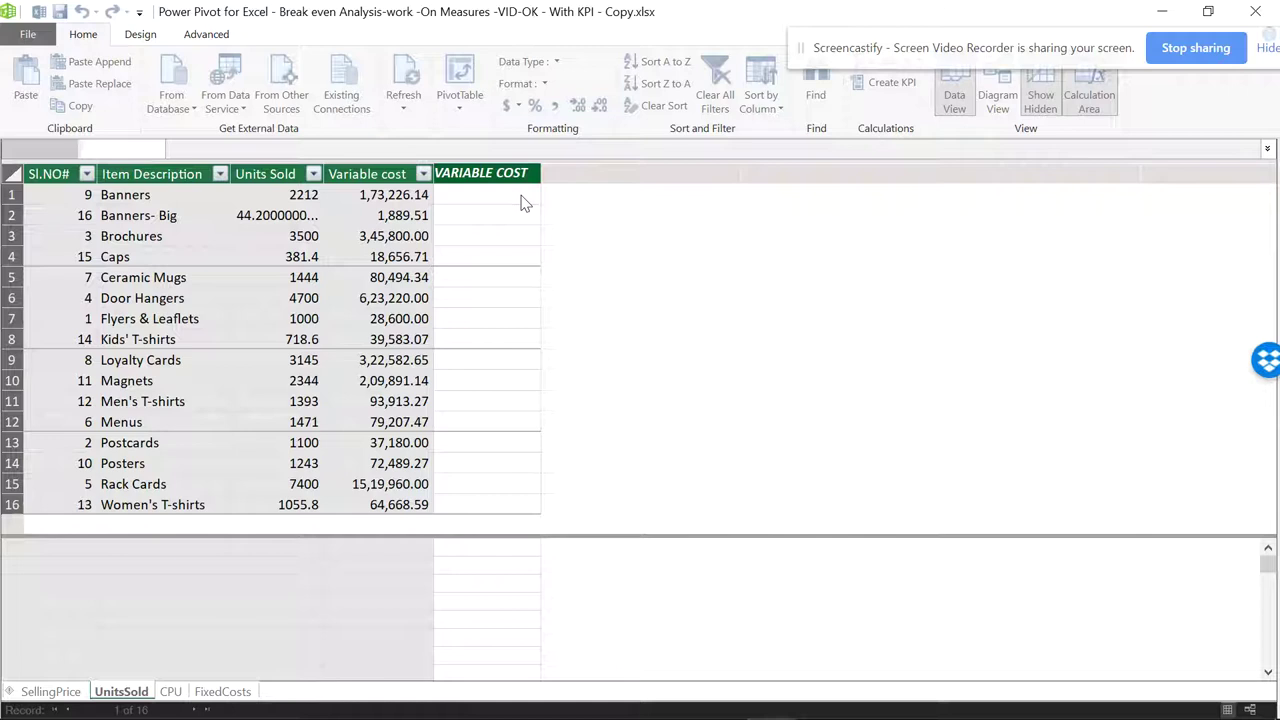
{"action": "type", "text": "2"}
{"action": "key", "text": "Return"}
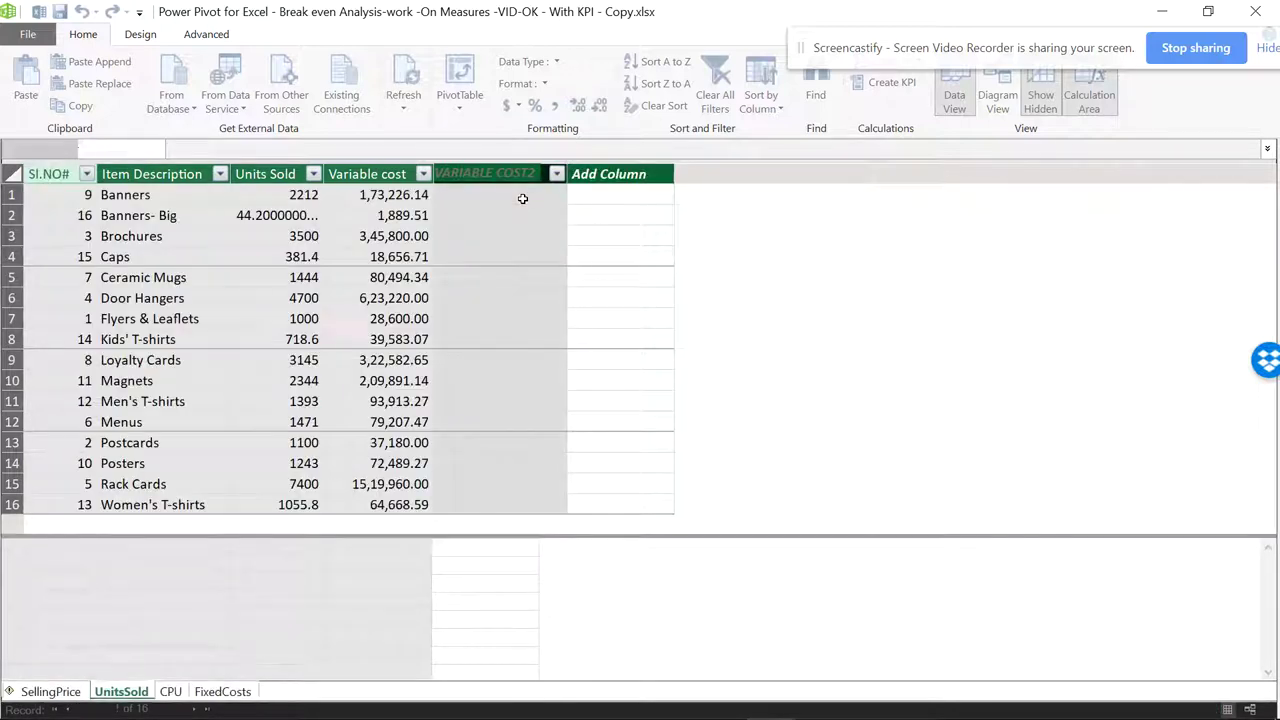
- Inspect the Units Sold column's values and data type beside VARIABLE COST2
{"action": "left_click", "coordinate": [522, 198]}
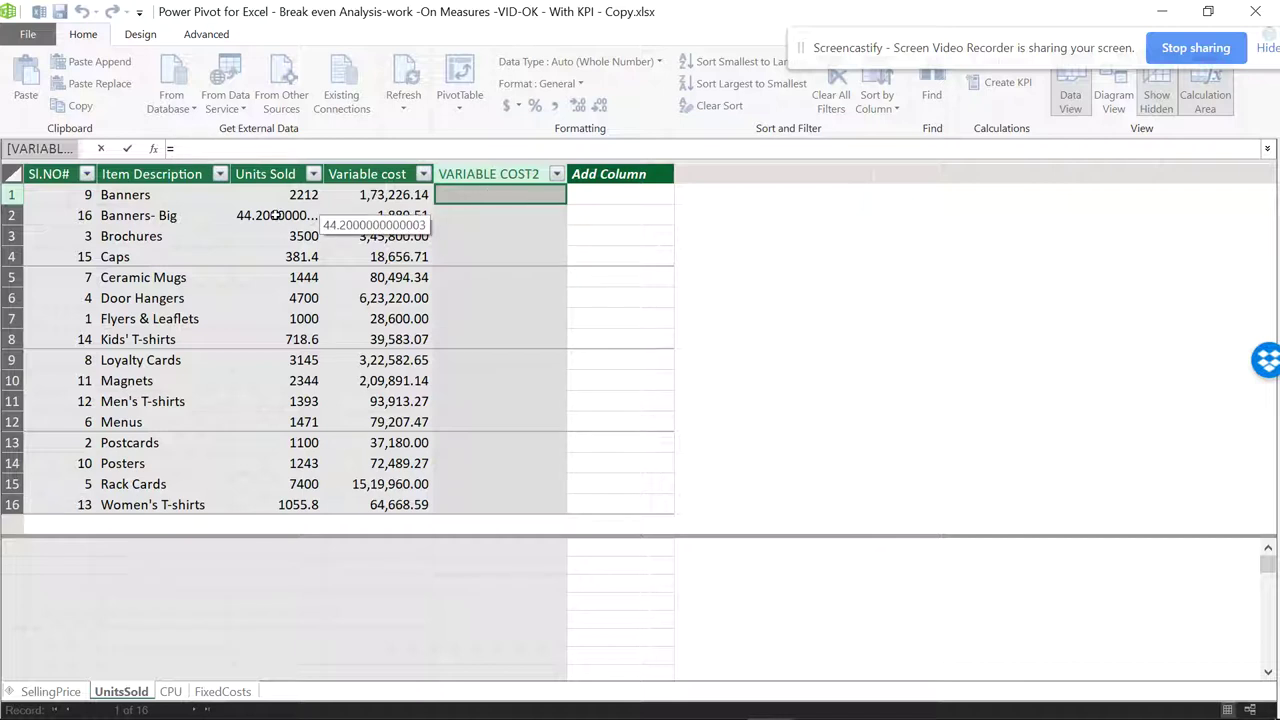
{"action": "left_click", "coordinate": [276, 194]}
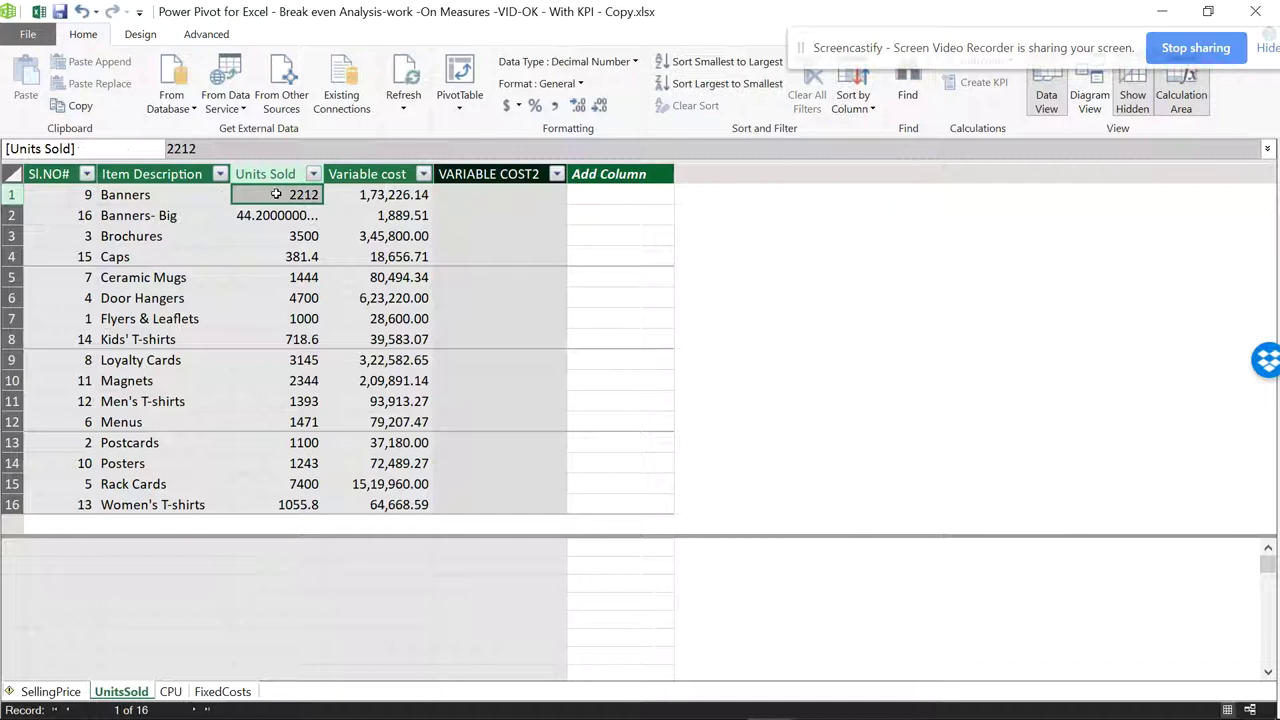
{"action": "left_click", "coordinate": [494, 194]}
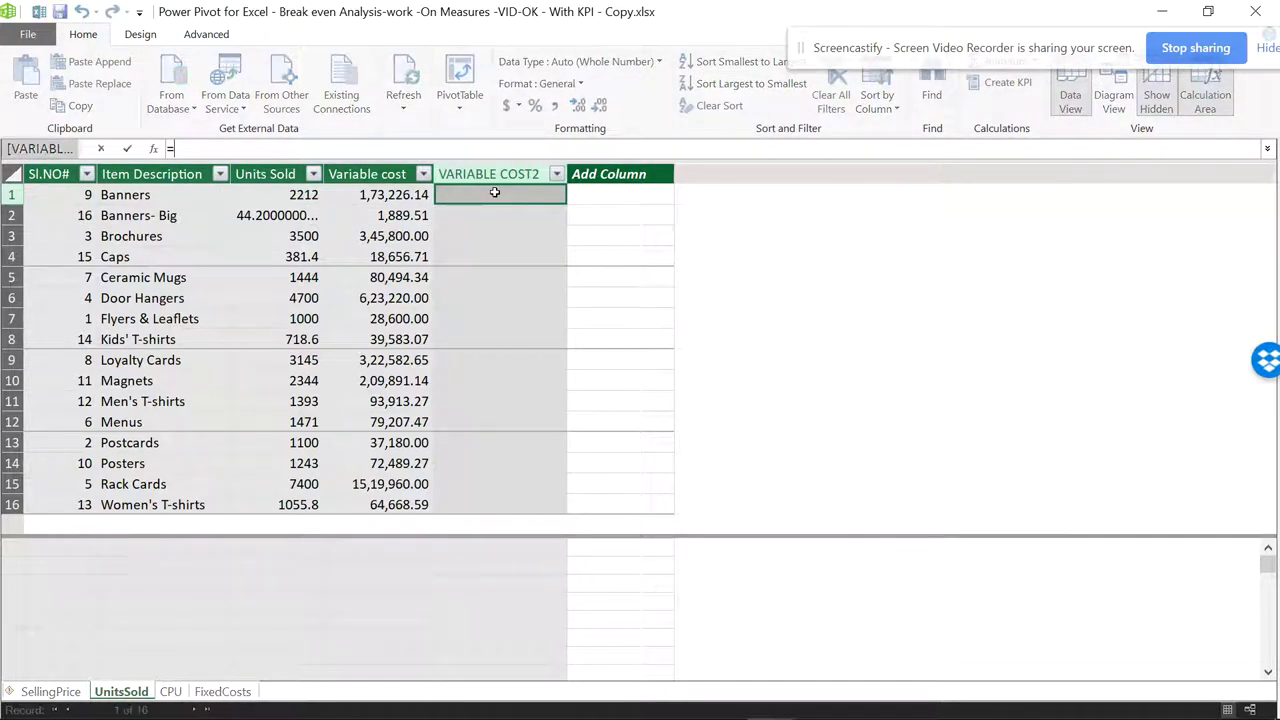
{"action": "left_click", "coordinate": [318, 196]}
{"action": "left_click", "coordinate": [488, 193]}
{"action": "left_click", "coordinate": [276, 174]}
{"action": "left_click", "coordinate": [466, 195]}
- Start the VARIABLE COST2 formula with a reference to the Units Sold column
{"action": "type", "text": "VA"}
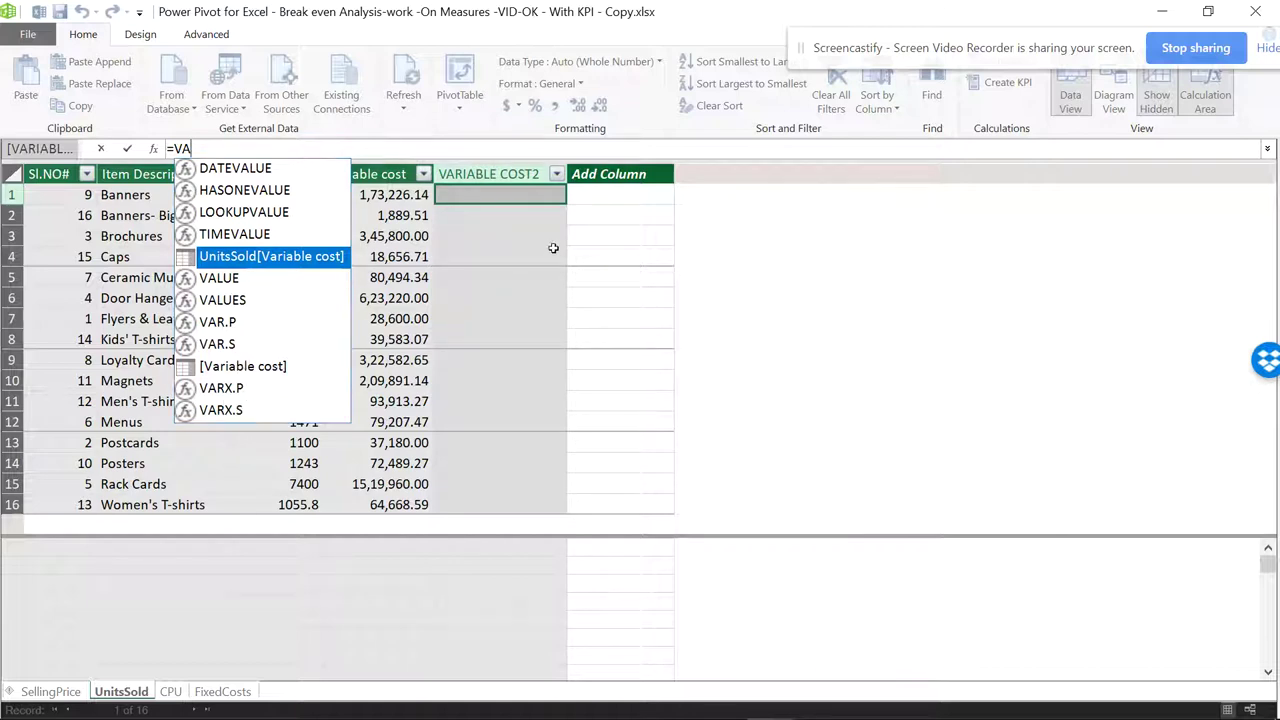
{"action": "left_click", "coordinate": [516, 192]}
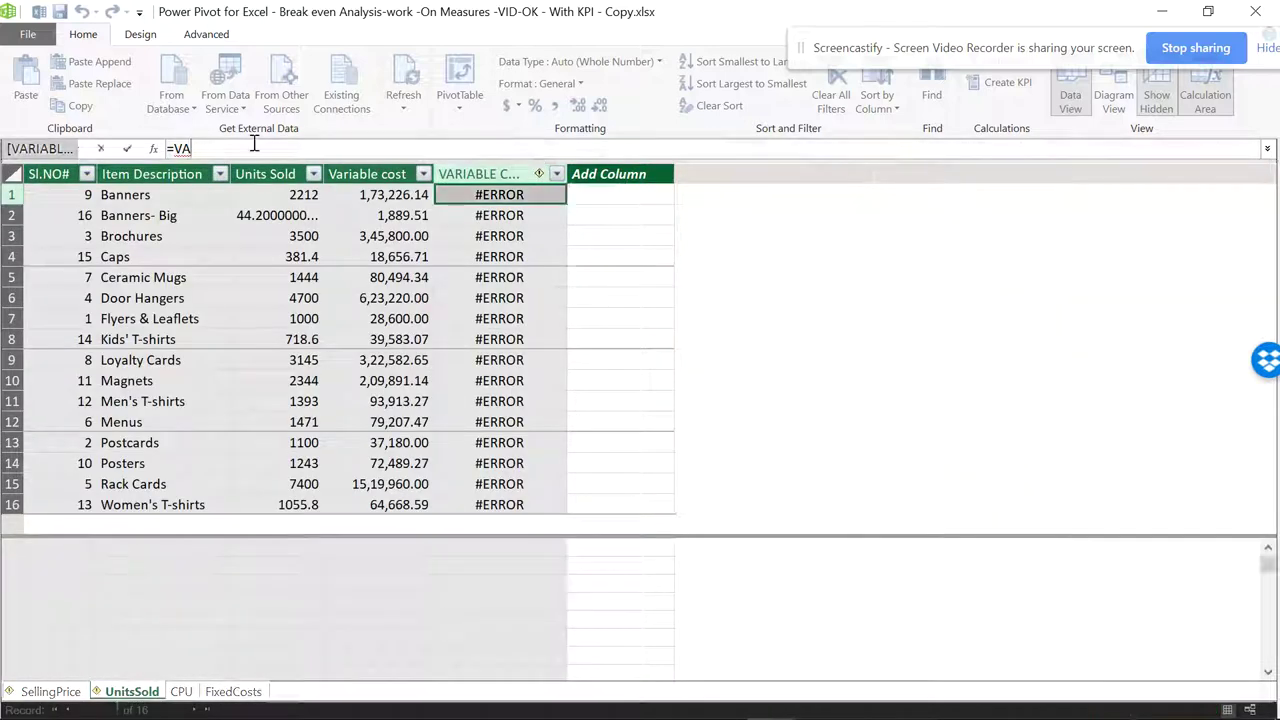
{"action": "key", "text": "BackSpace"}
{"action": "key", "text": "BackSpace"}
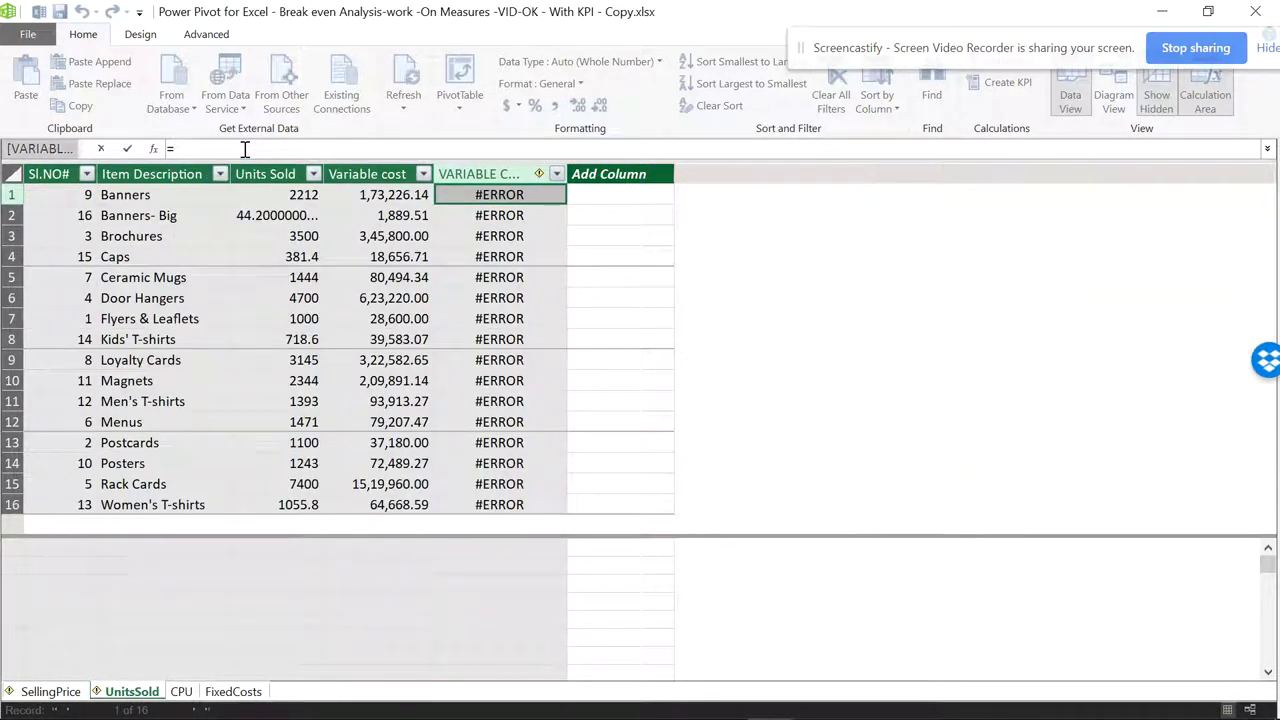
{"action": "type", "text": "UNMO"}
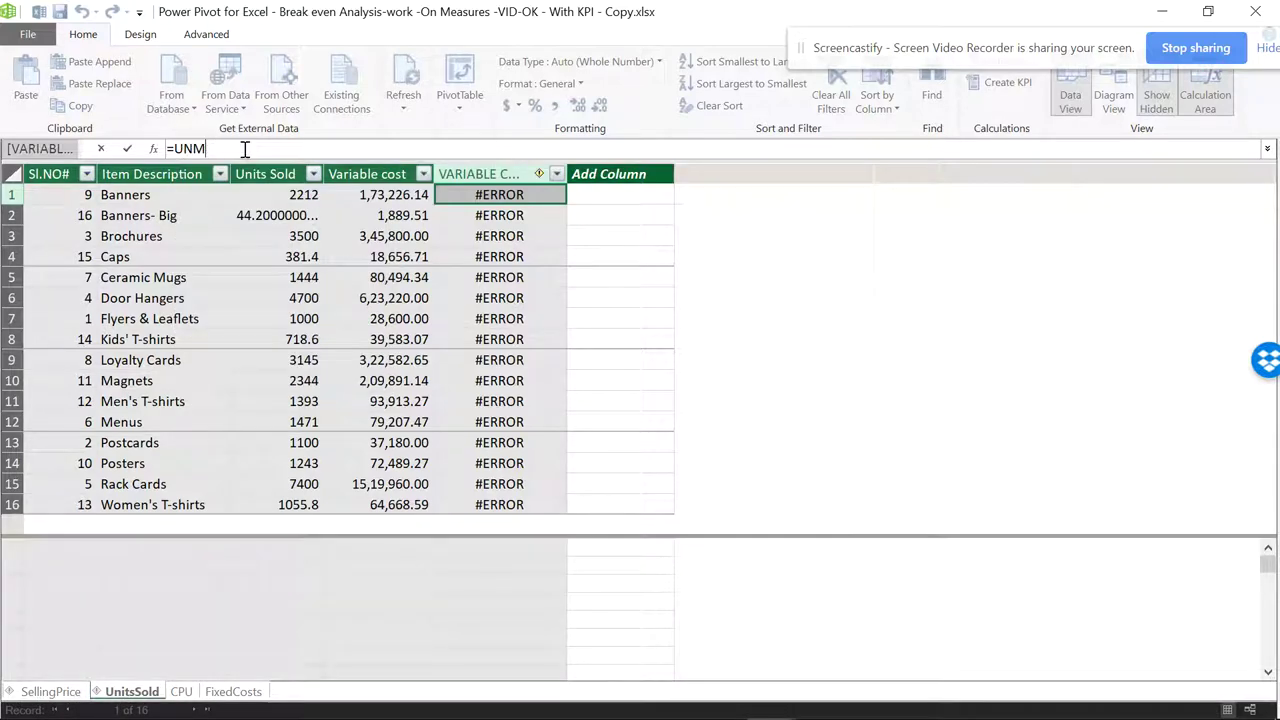
{"action": "key", "text": "BackSpace"}
{"action": "type", "text": "I"}
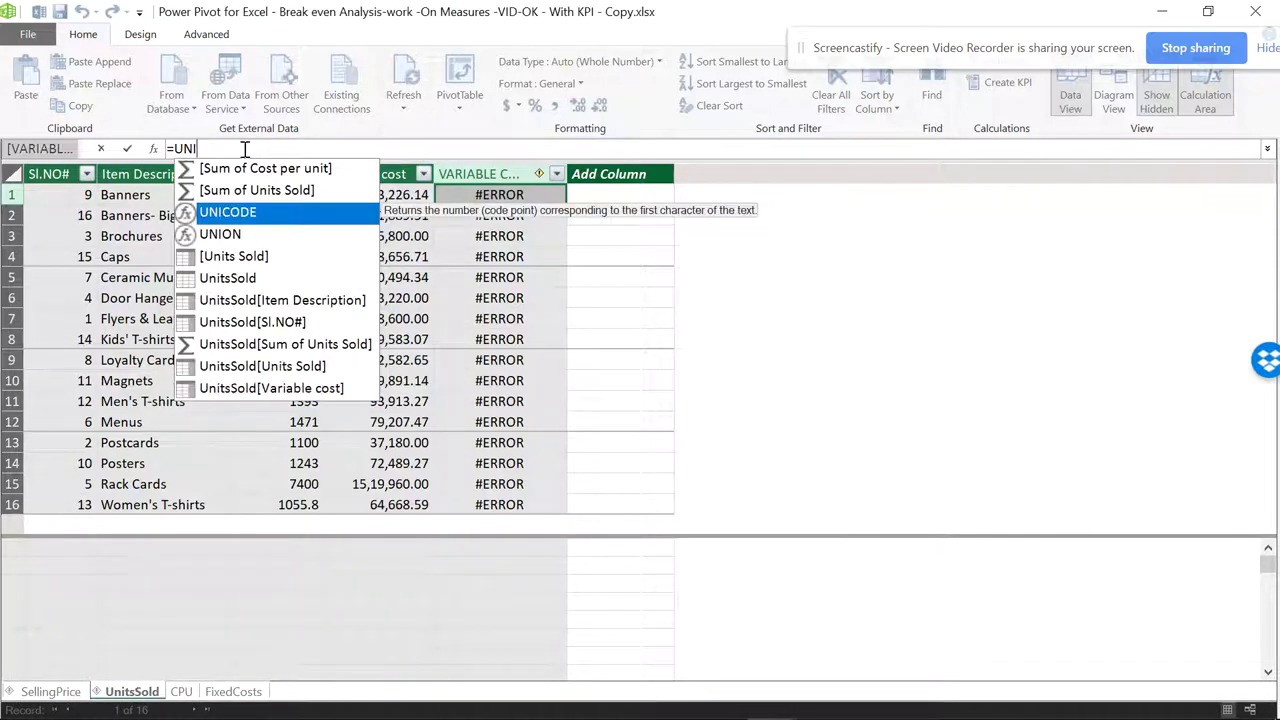
{"action": "double_click", "coordinate": [249, 257]}
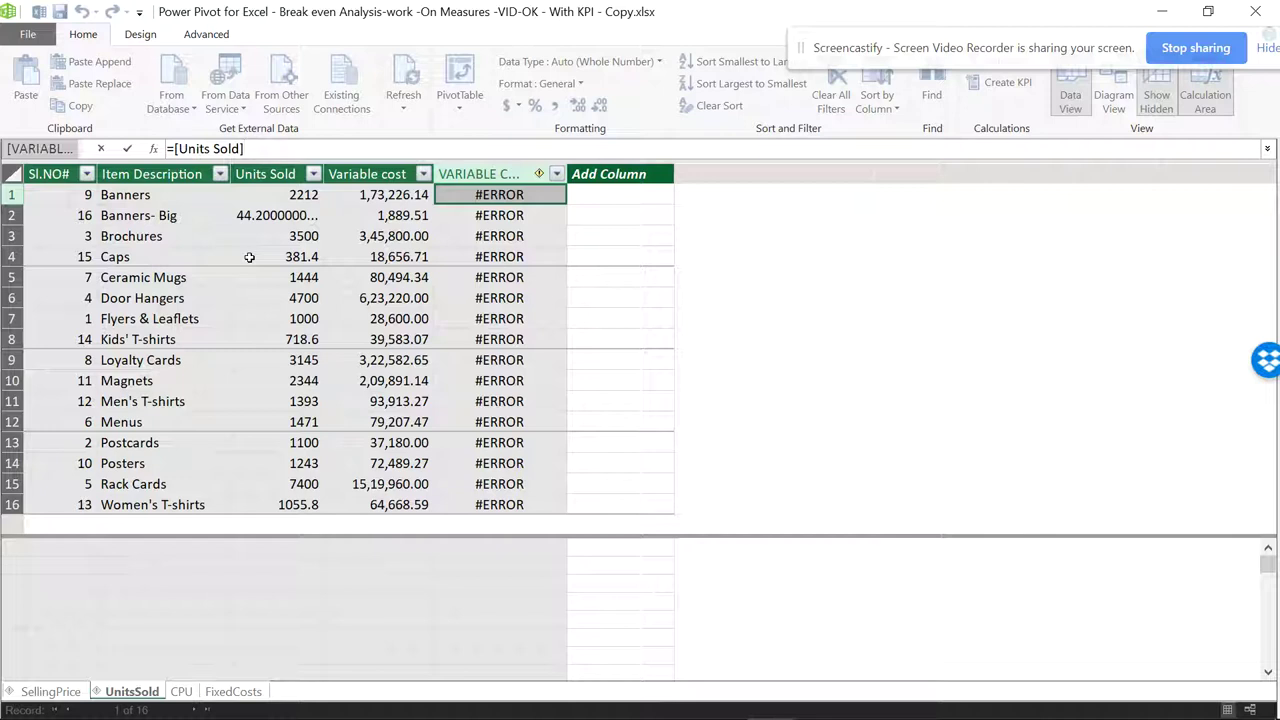
- Complete the formula as =[Units Sold]*RELATED(CPU[Cost per unit]) and commit it
{"action": "type", "text": "*"}
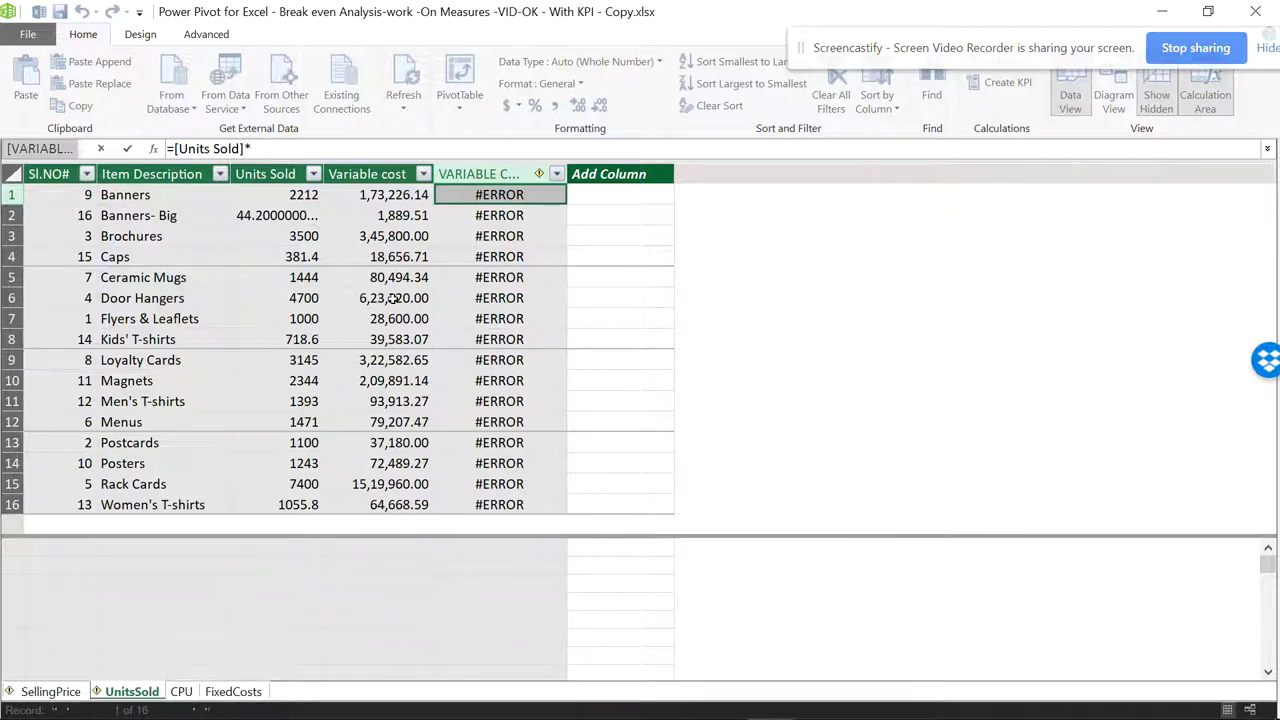
{"action": "type", "text": "RE"}
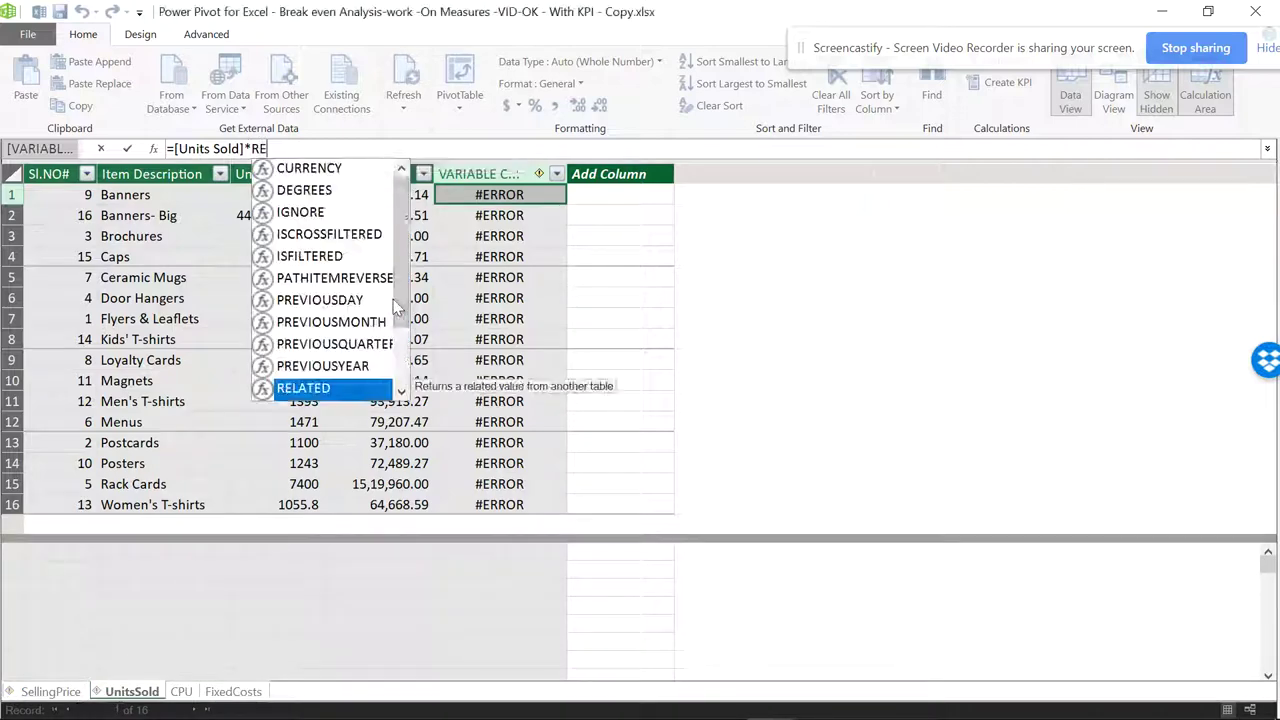
{"action": "type", "text": "LATA"}
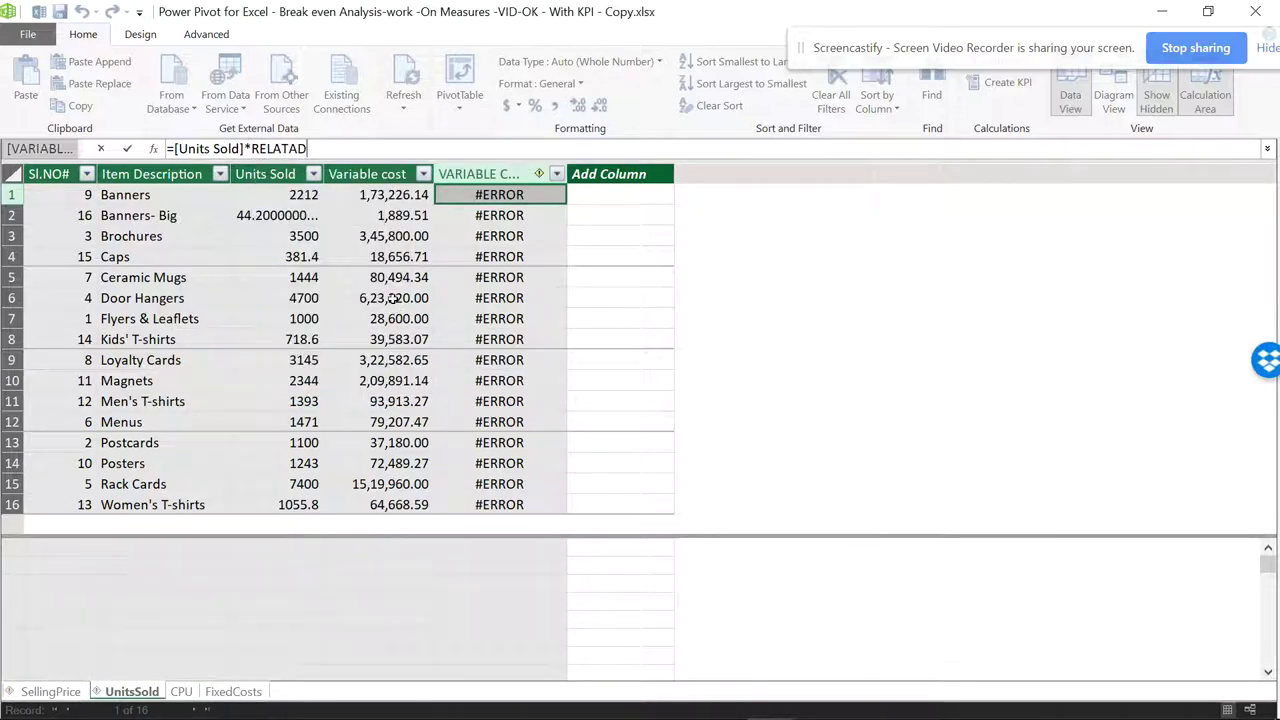
{"action": "key", "text": "BackSpace"}
{"action": "type", "text": "ED"}
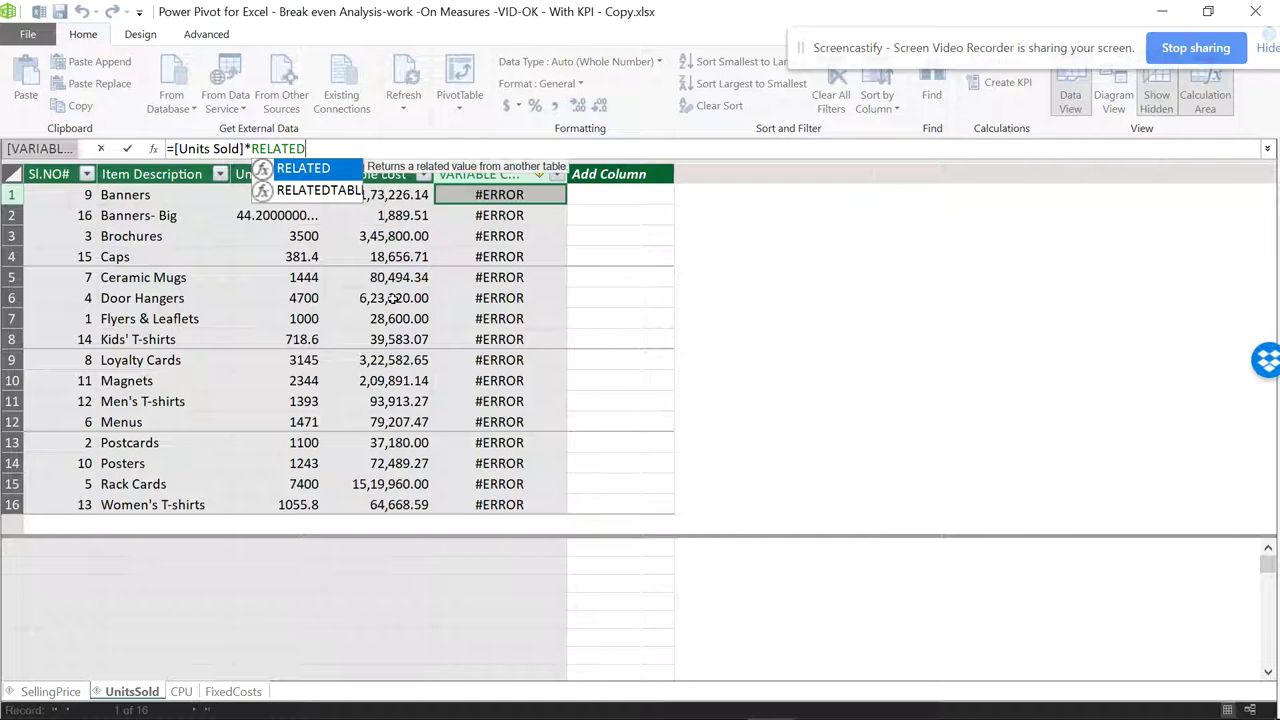
{"action": "type", "text": "("}
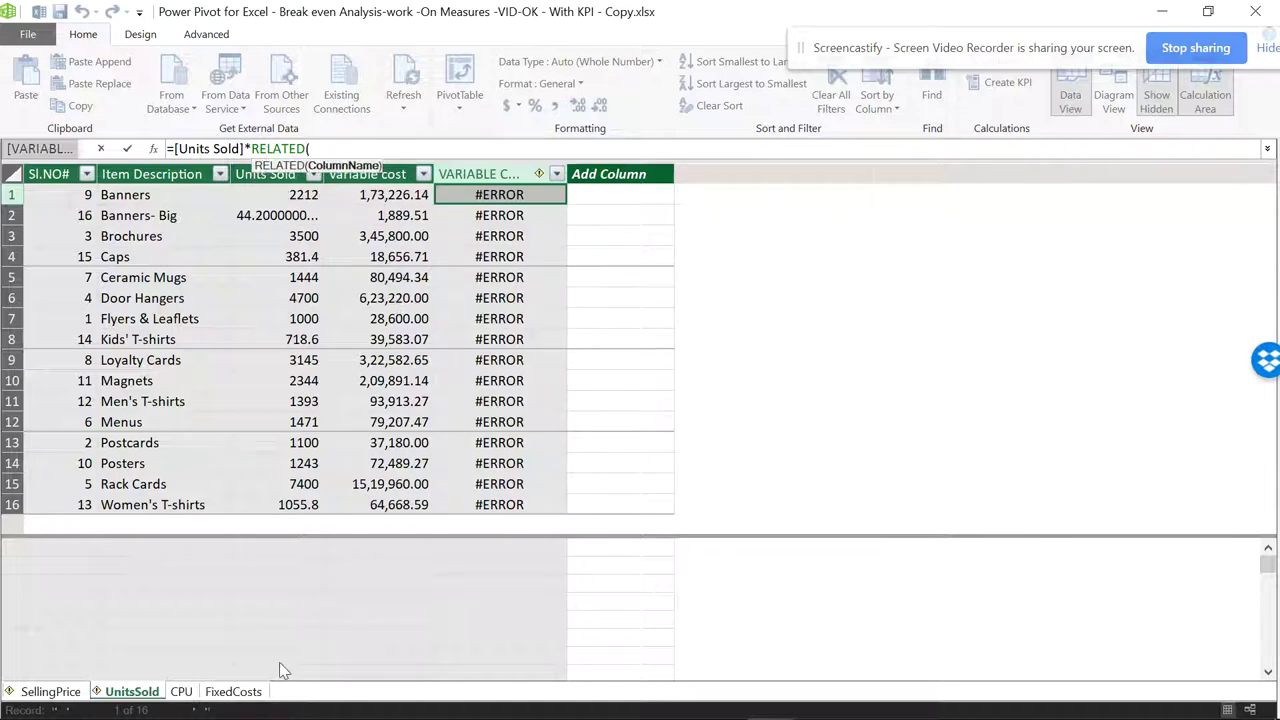
{"action": "left_click", "coordinate": [181, 692]}
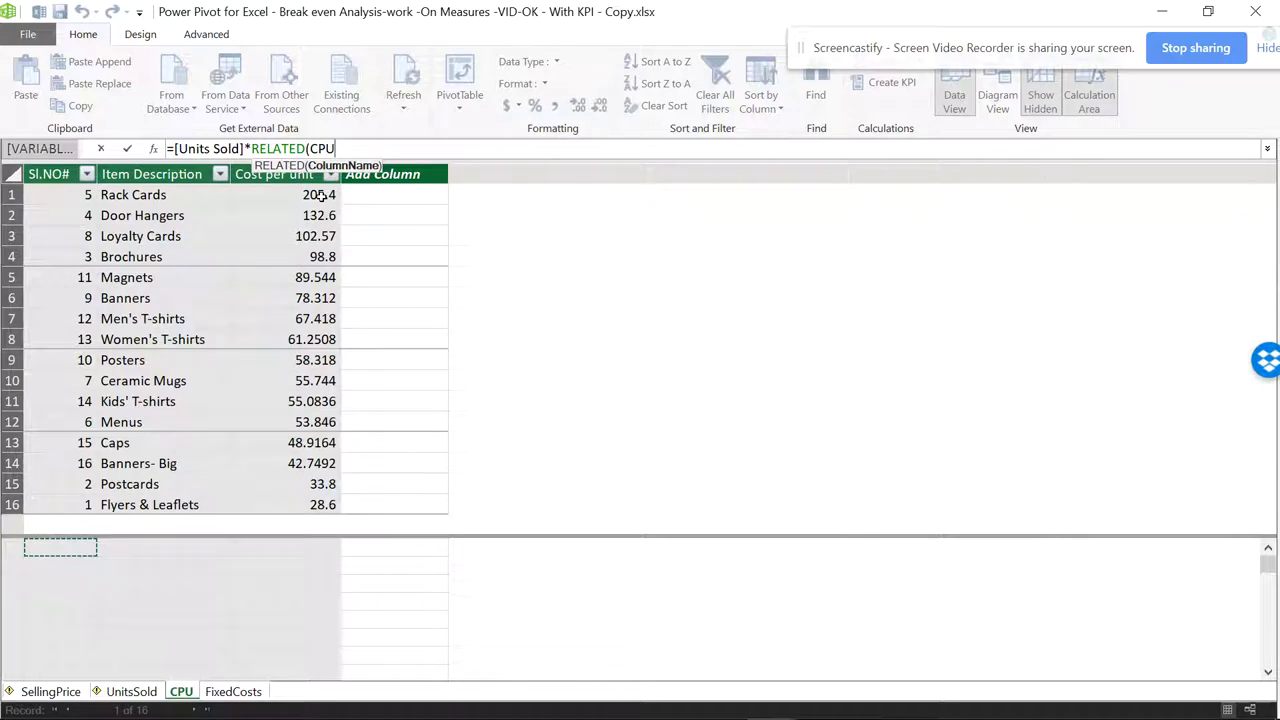
{"action": "left_click", "coordinate": [320, 196]}
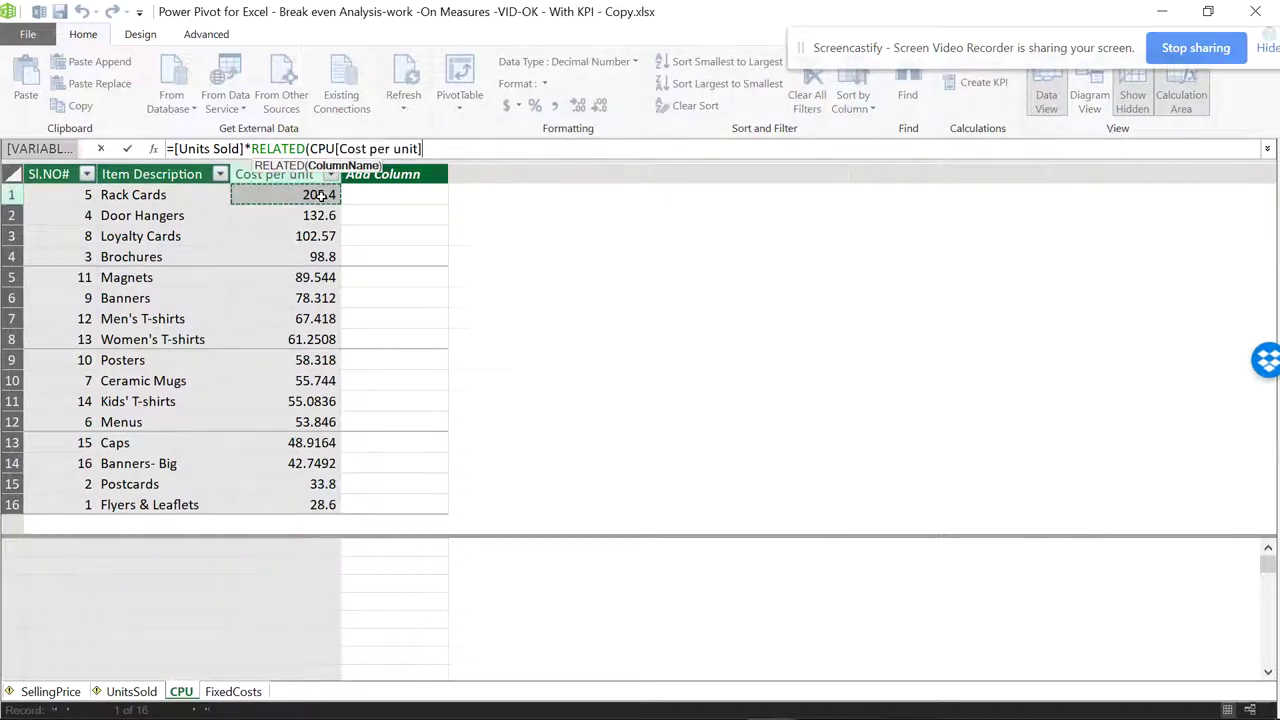
{"action": "type", "text": ")"}
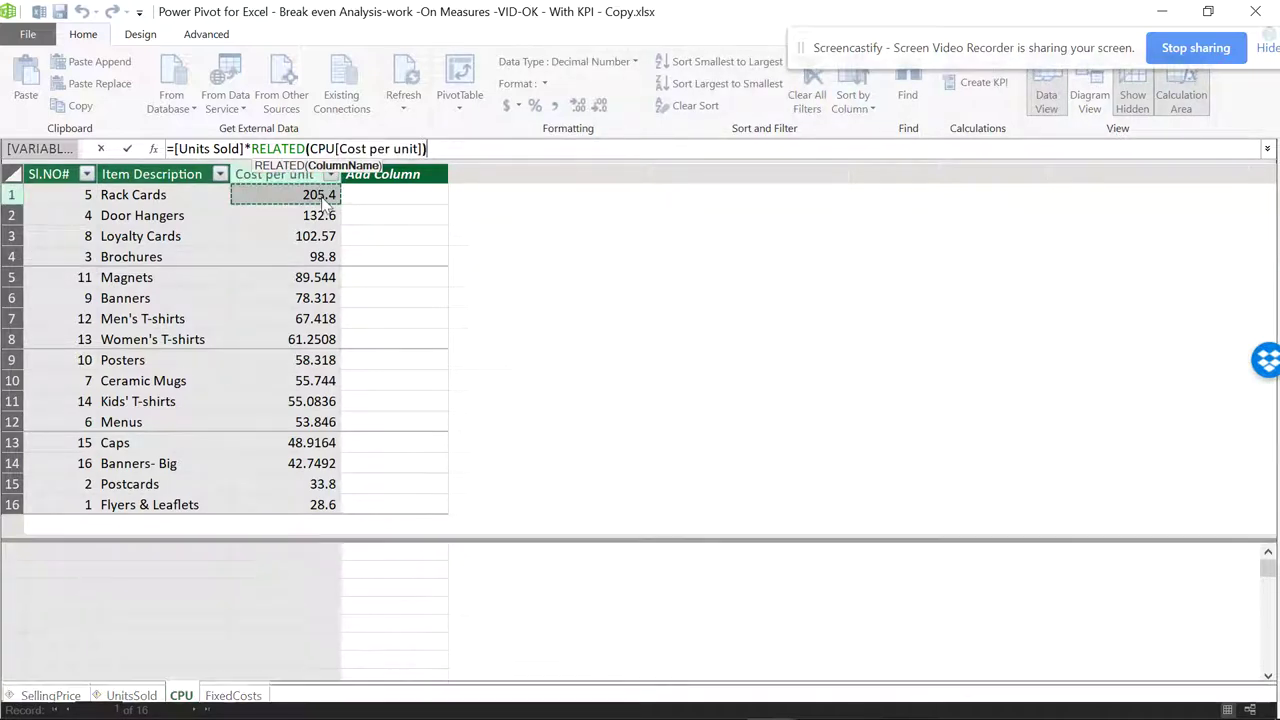
{"action": "key", "text": "Return"}
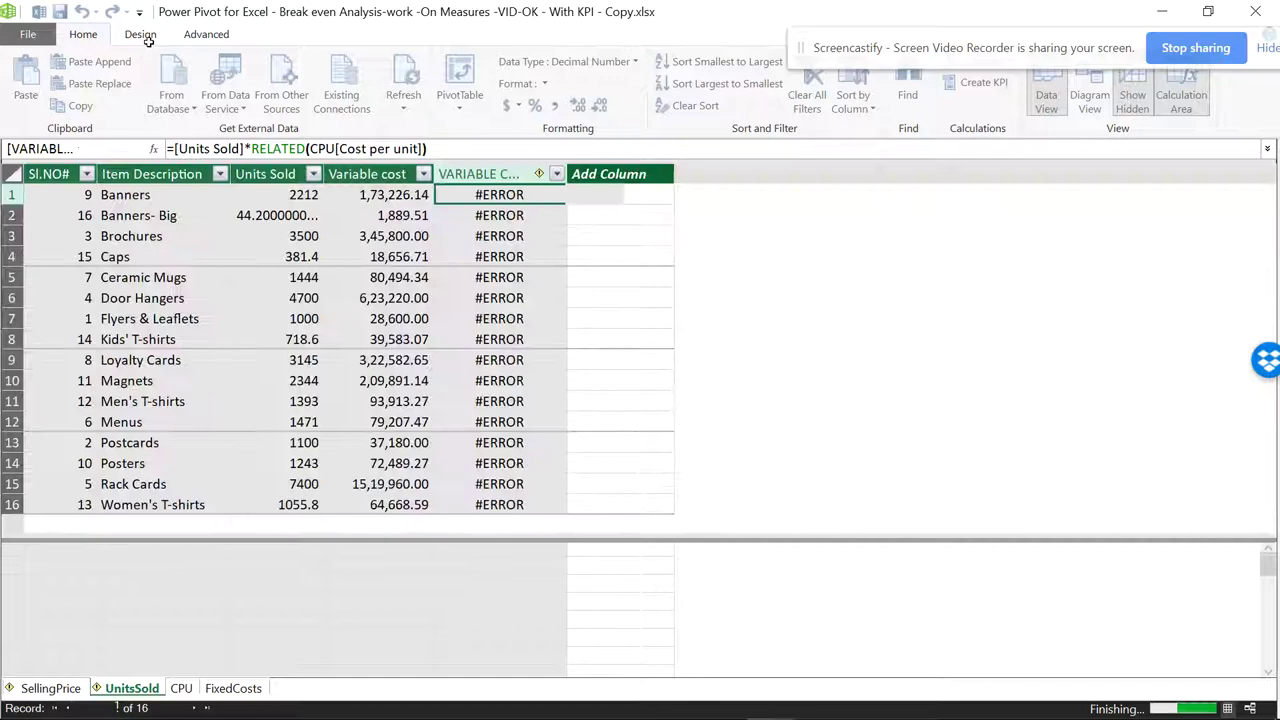
- In Diagram View, relate SellingPrice and CPU to UnitsSold on Item Description
{"action": "left_click", "coordinate": [145, 36]}
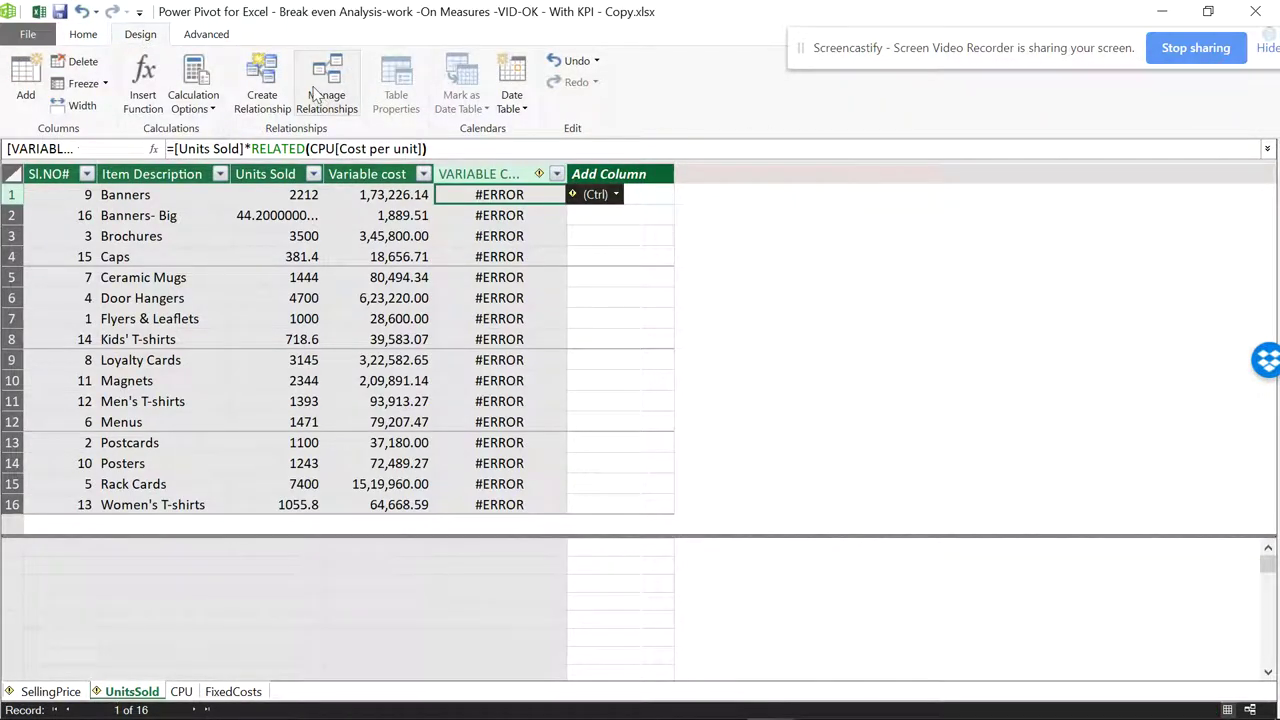
{"action": "left_click", "coordinate": [262, 85]}
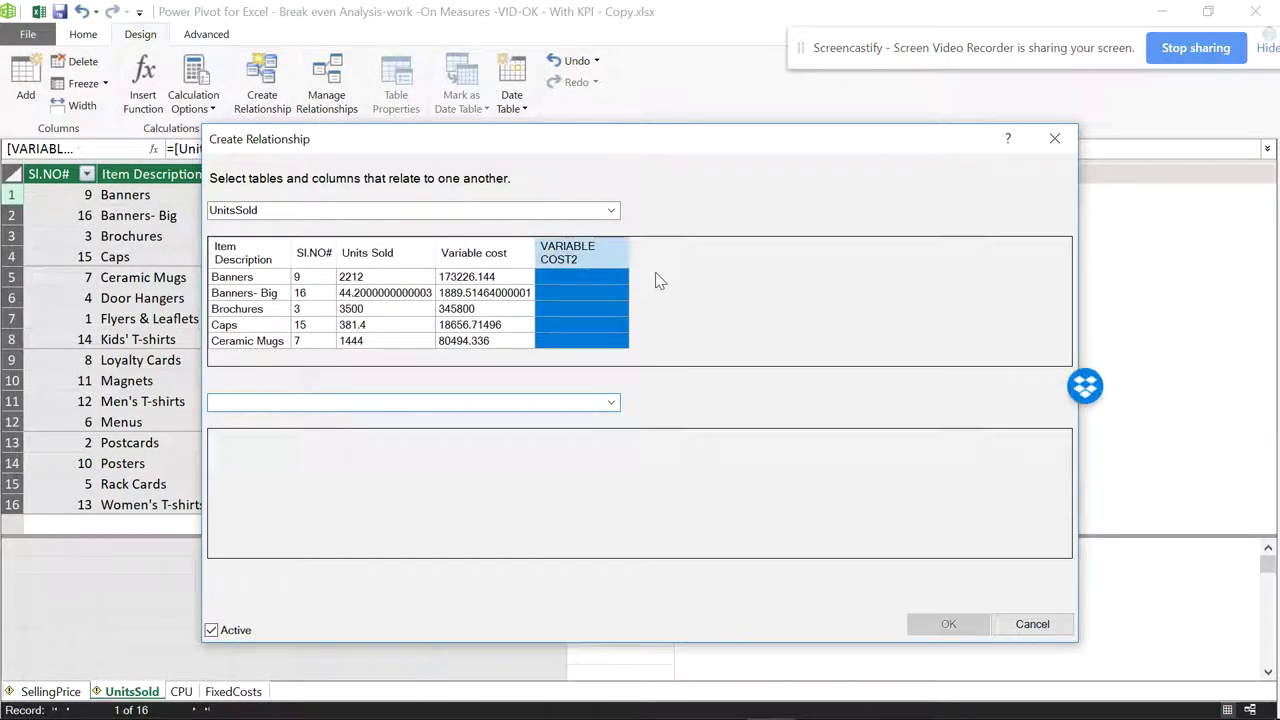
{"action": "left_click", "coordinate": [1054, 138]}
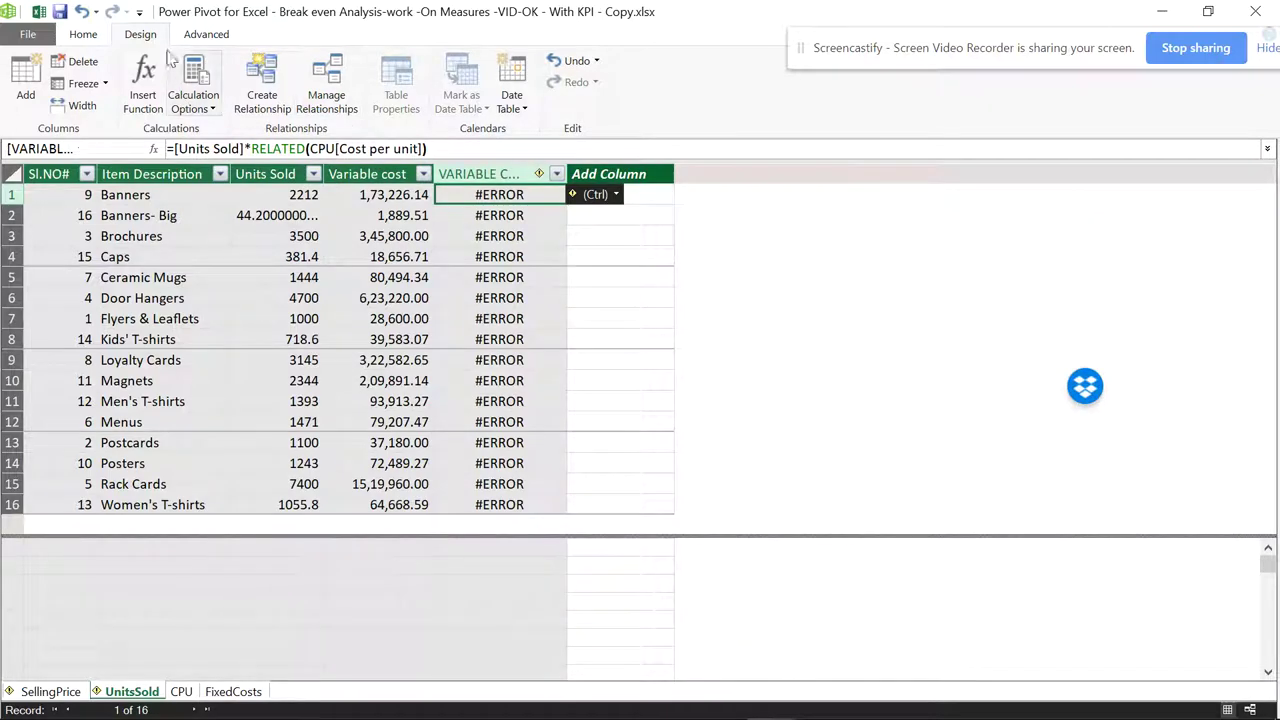
{"action": "left_click", "coordinate": [83, 34]}
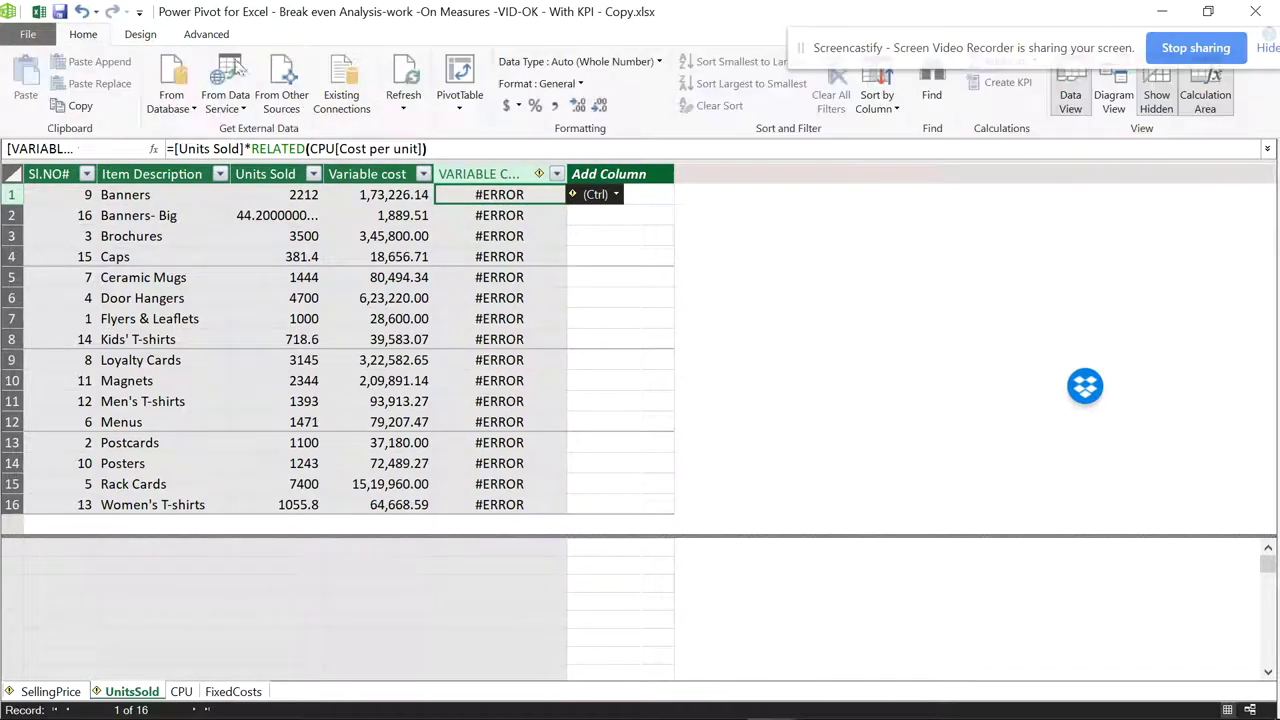
{"action": "left_click", "coordinate": [1113, 100]}
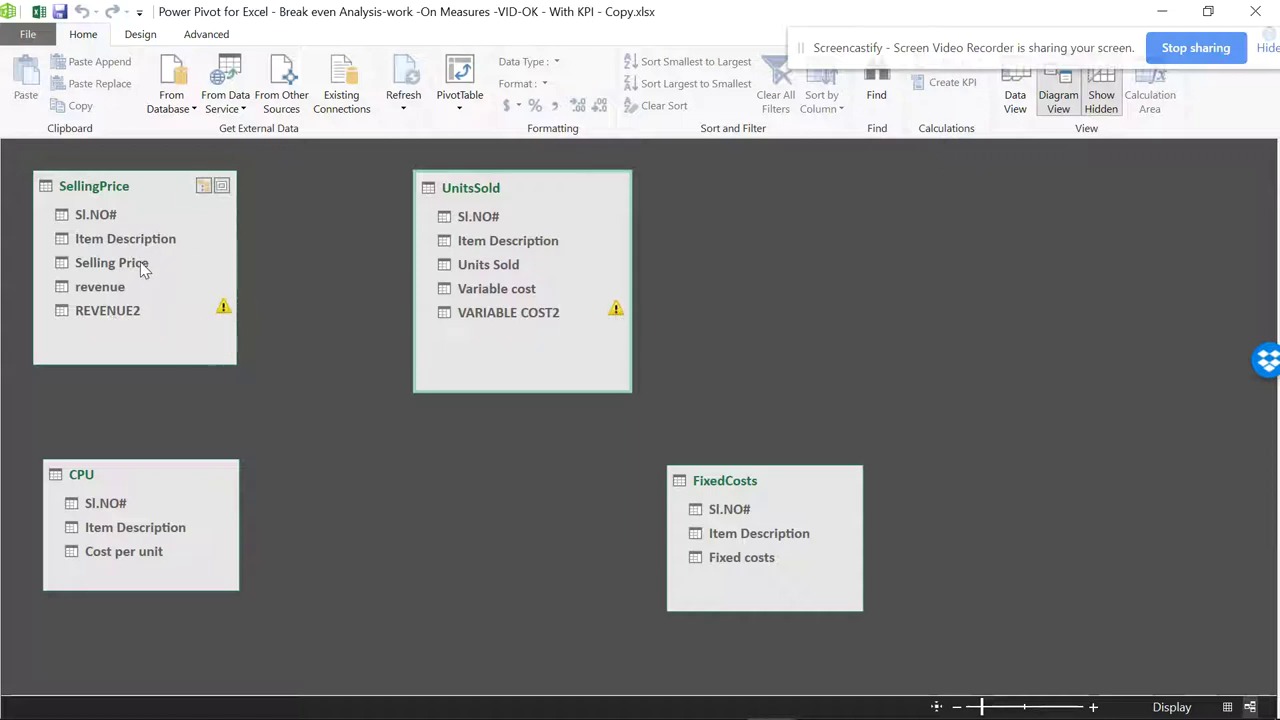
{"action": "left_click_drag", "start_coordinate": [145, 247], "coordinate": [440, 248]}
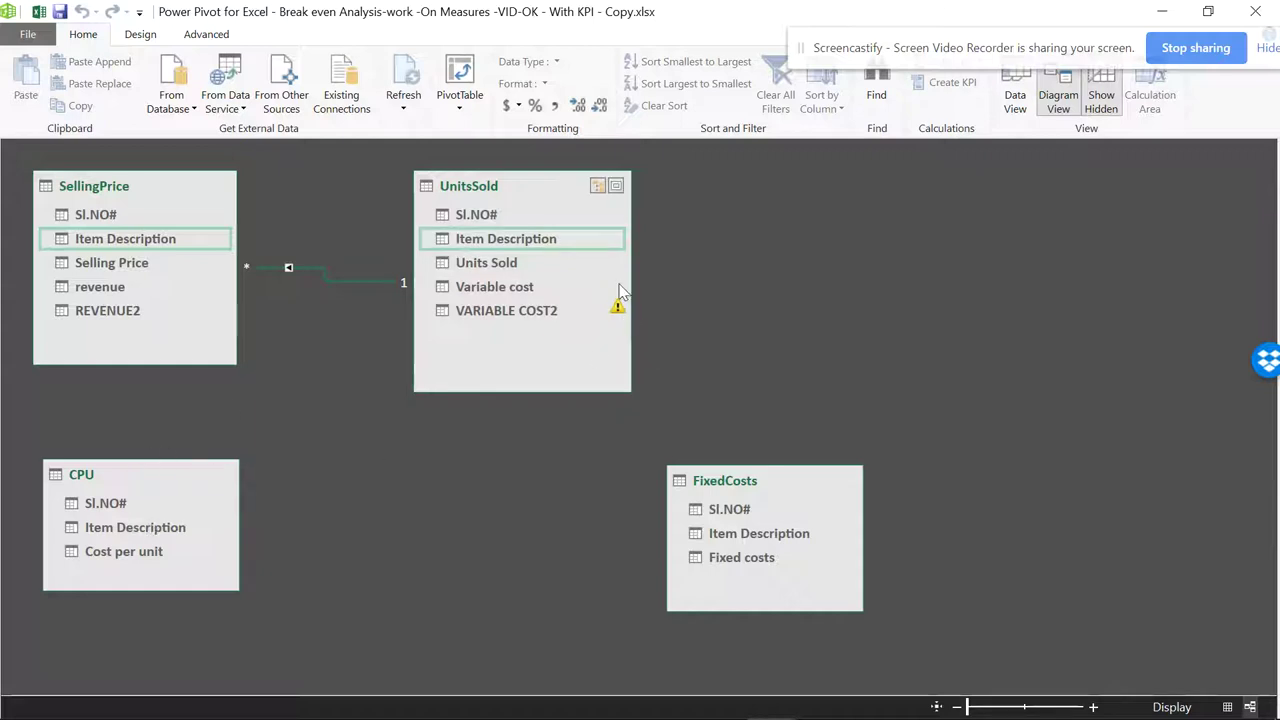
{"action": "left_click_drag", "start_coordinate": [510, 246], "coordinate": [197, 531]}
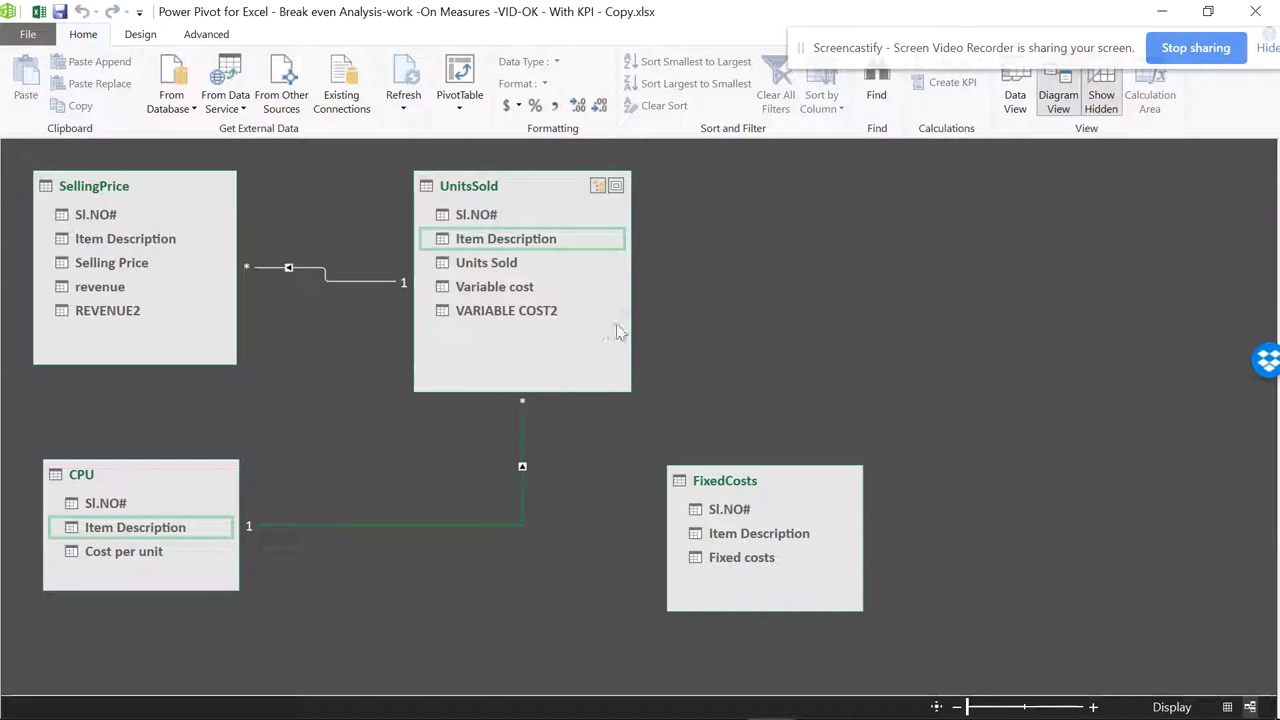
- Format VARIABLE COST2 with thousands separators and two decimals, then view SellingPrice
{"action": "left_click", "coordinate": [1020, 98]}
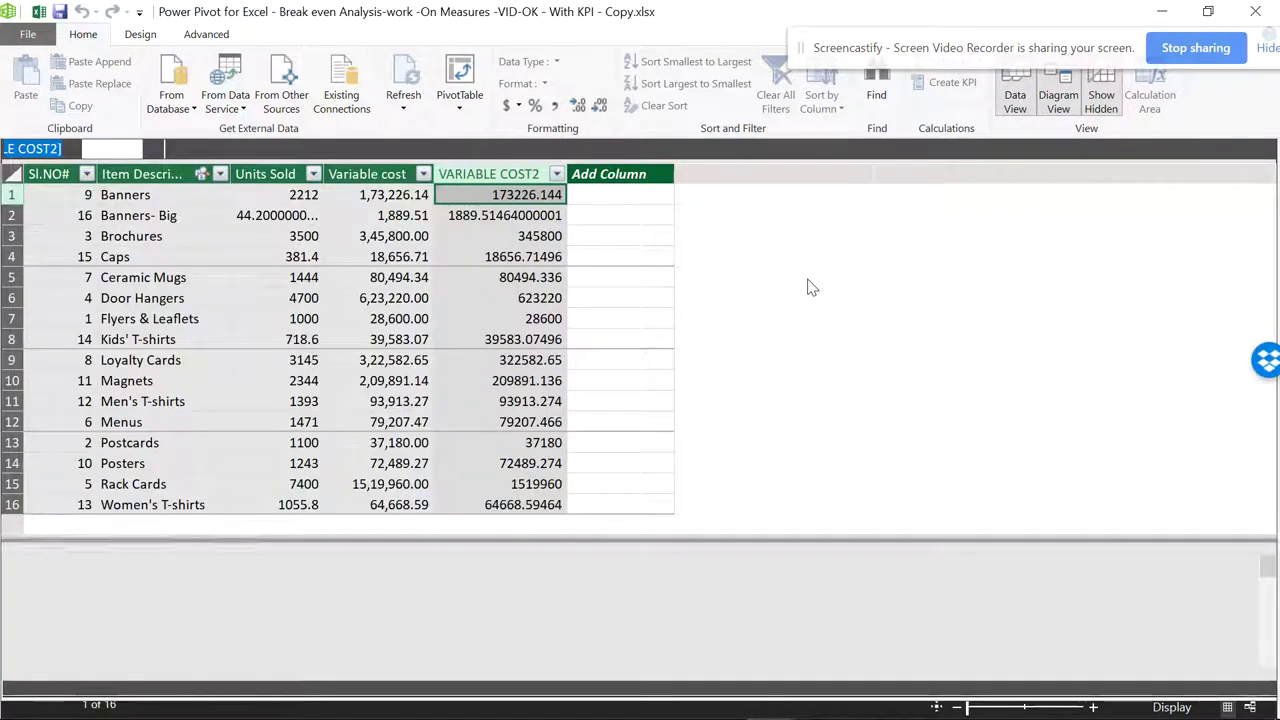
{"action": "left_click", "coordinate": [549, 172]}
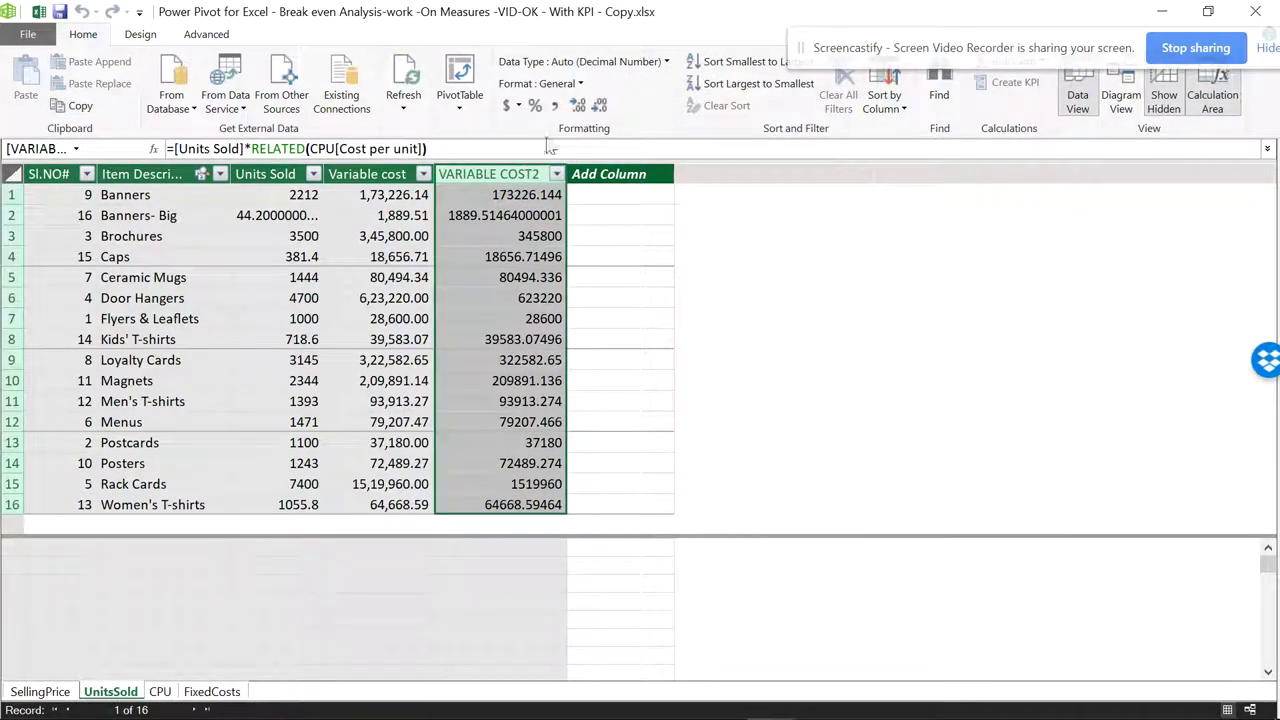
{"action": "left_click", "coordinate": [558, 112]}
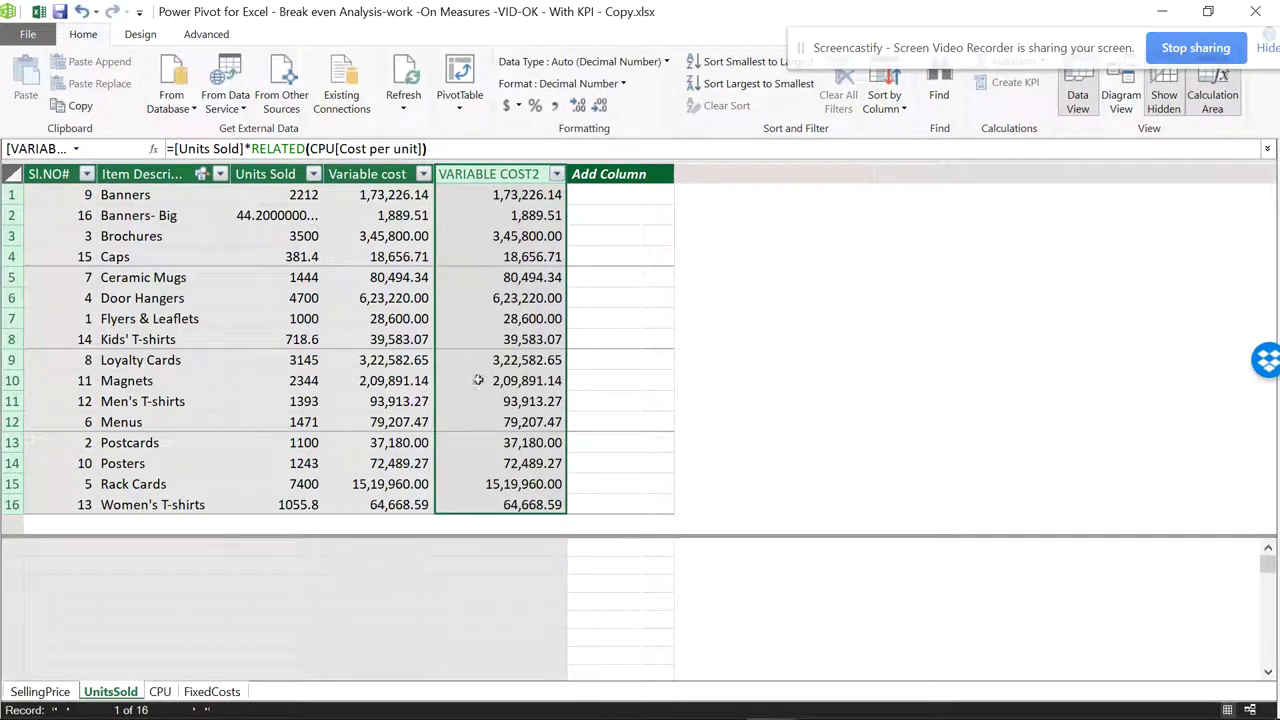
{"action": "left_click", "coordinate": [40, 691]}
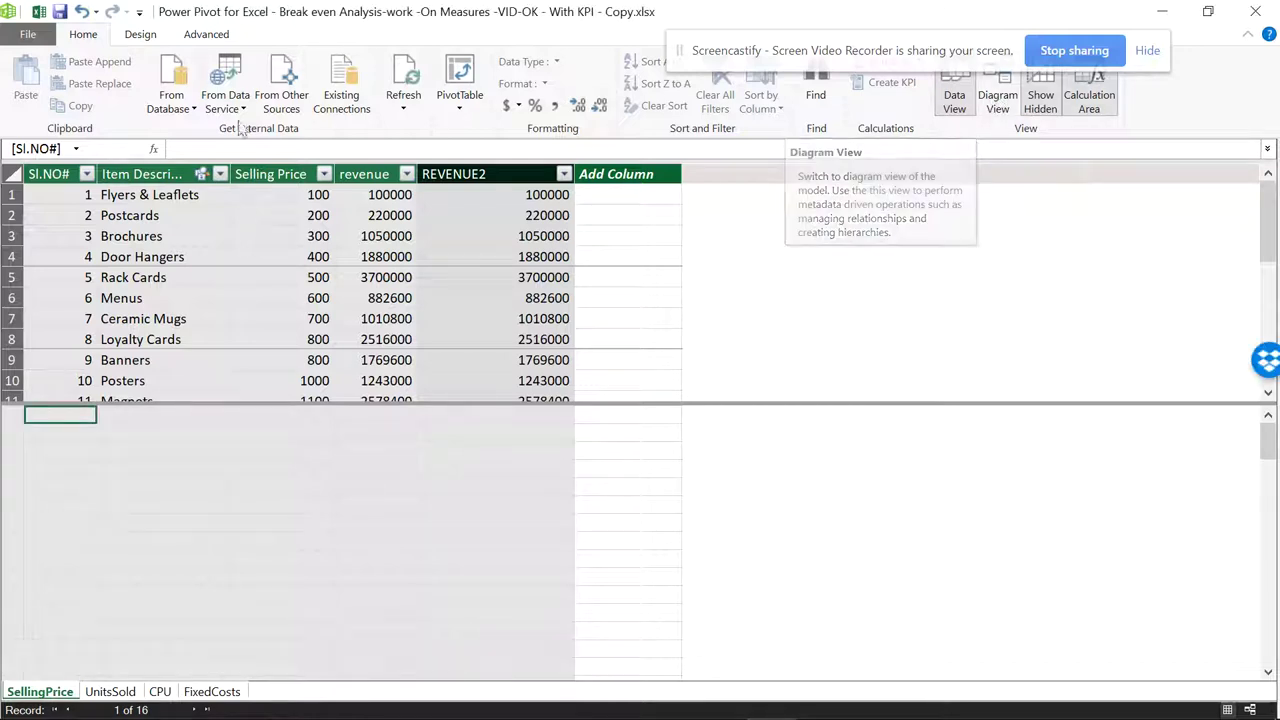
- Delete the SellingPrice–UnitsSold relationship, keeping only UnitsSold–CPU
{"action": "left_click", "coordinate": [148, 38]}
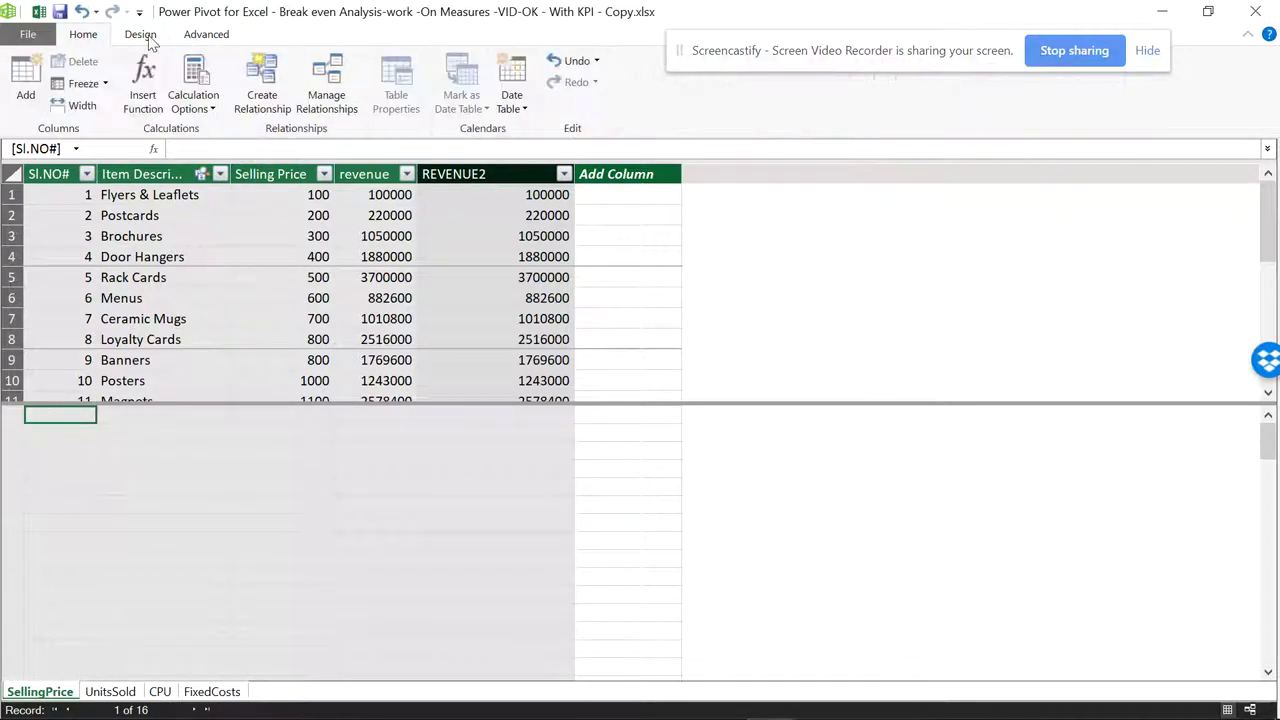
{"action": "left_click", "coordinate": [328, 94]}
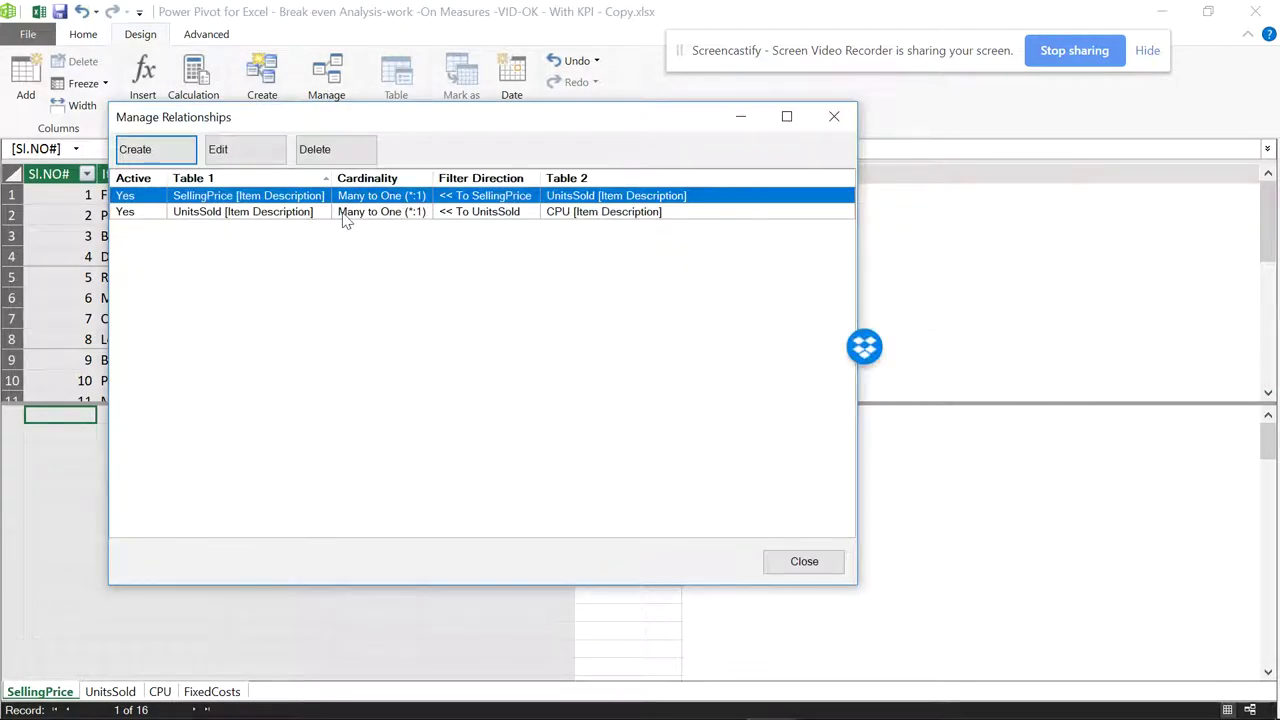
{"action": "left_click", "coordinate": [330, 150]}
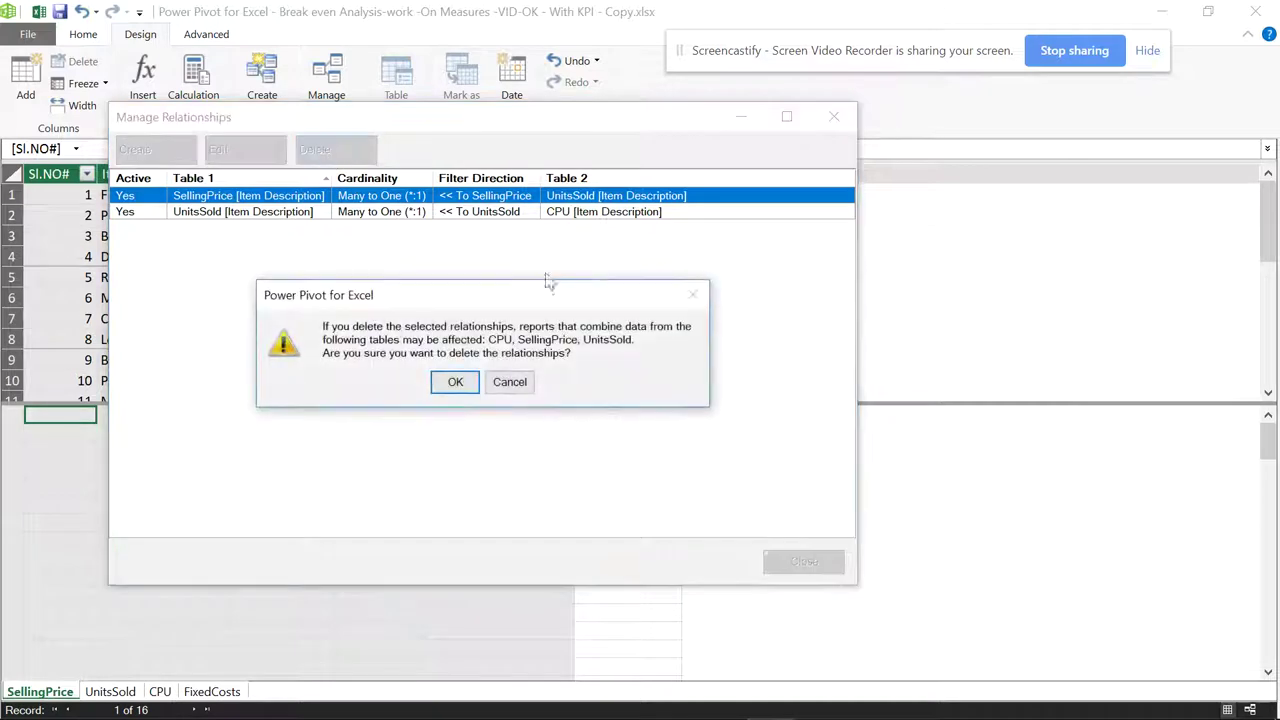
{"action": "left_click", "coordinate": [449, 380]}
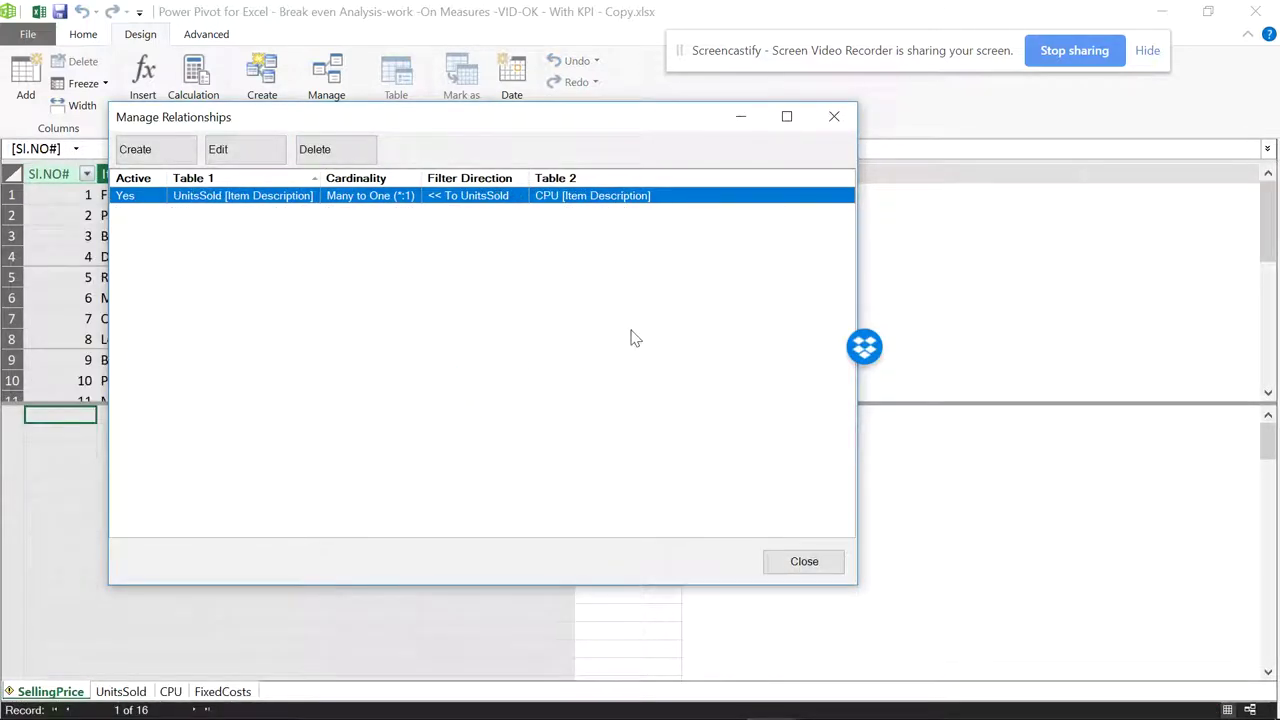
{"action": "left_click", "coordinate": [787, 560]}
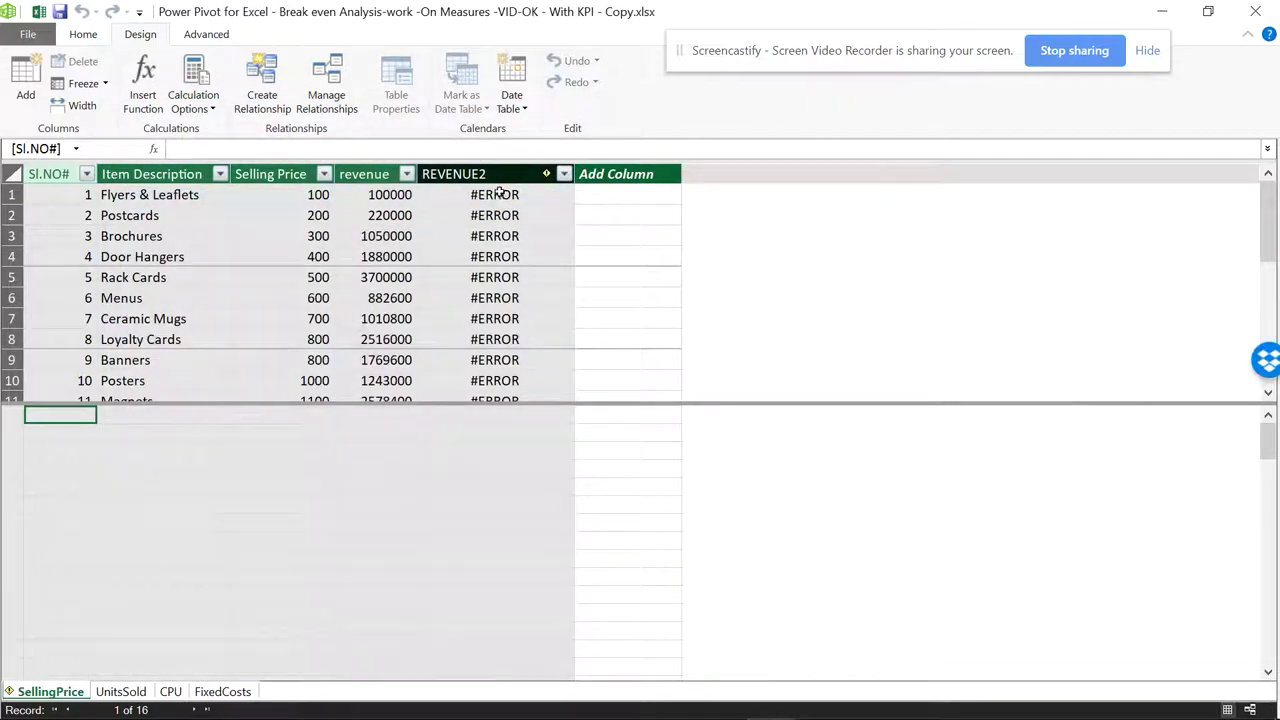
- Recreate the SellingPrice–UnitsSold relationship on Item Description in Manage Relationships
{"action": "left_click", "coordinate": [320, 100]}
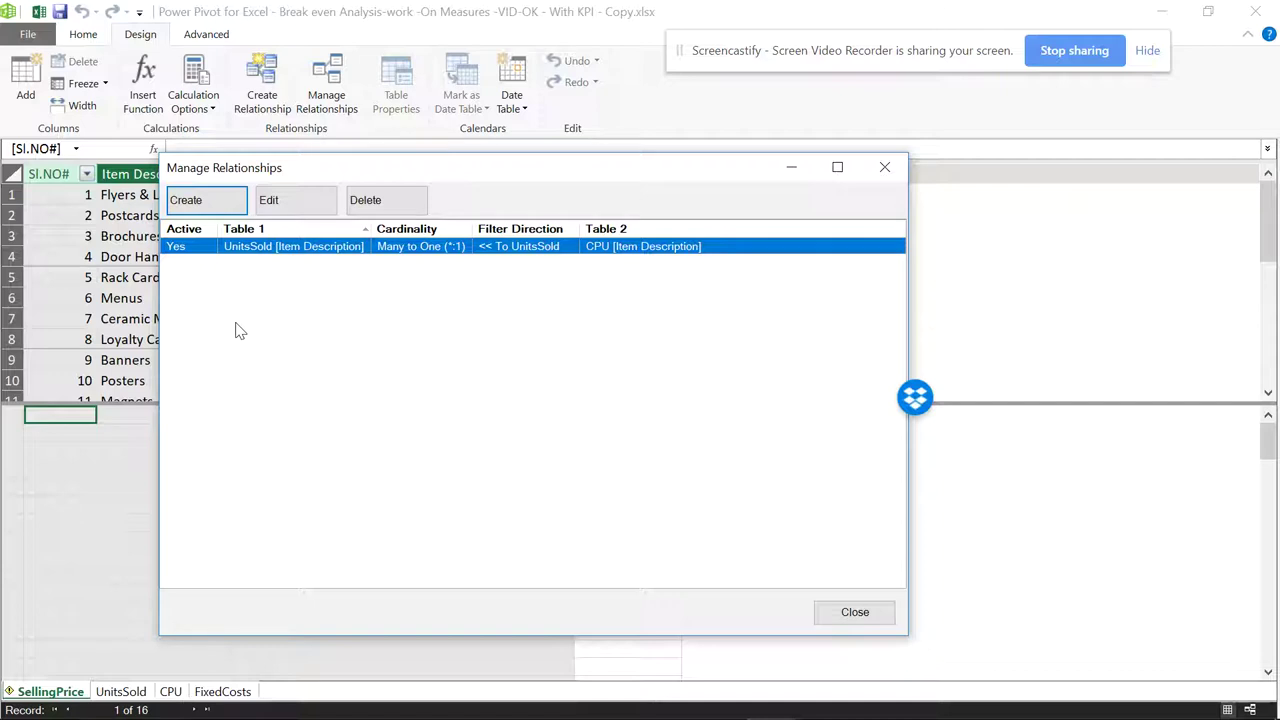
{"action": "left_click", "coordinate": [222, 202]}
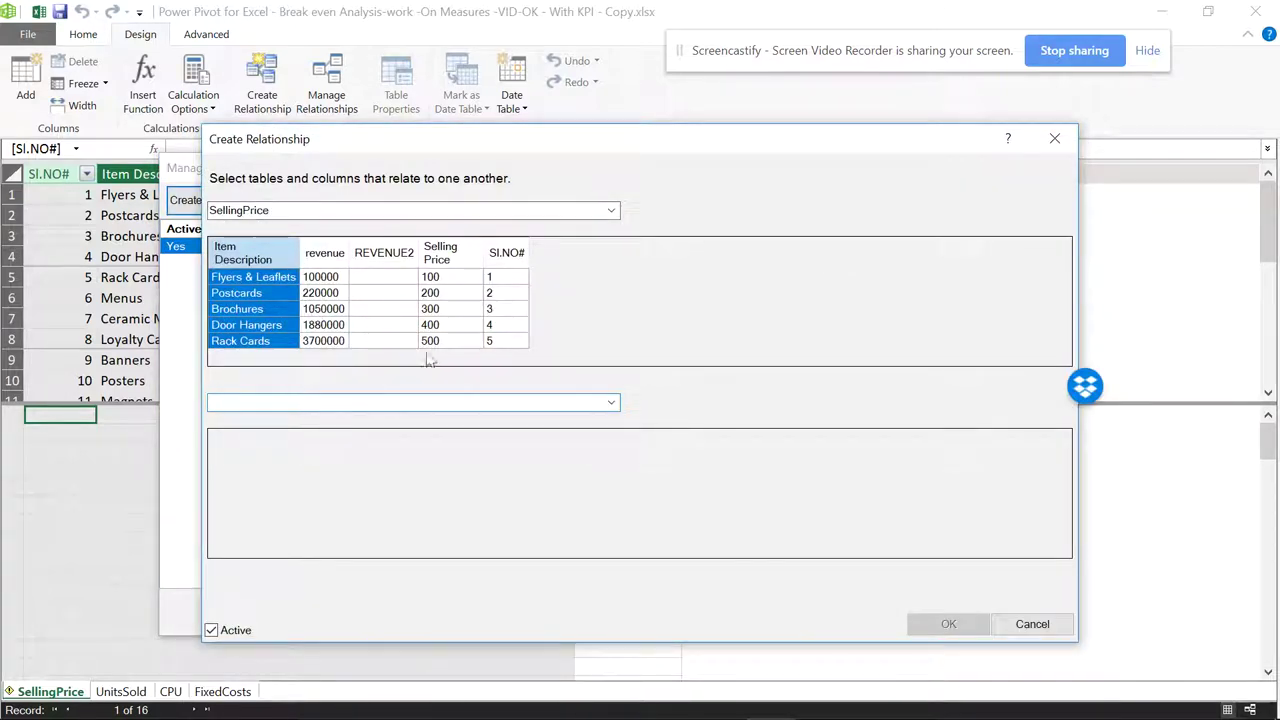
{"action": "left_click", "coordinate": [577, 400]}
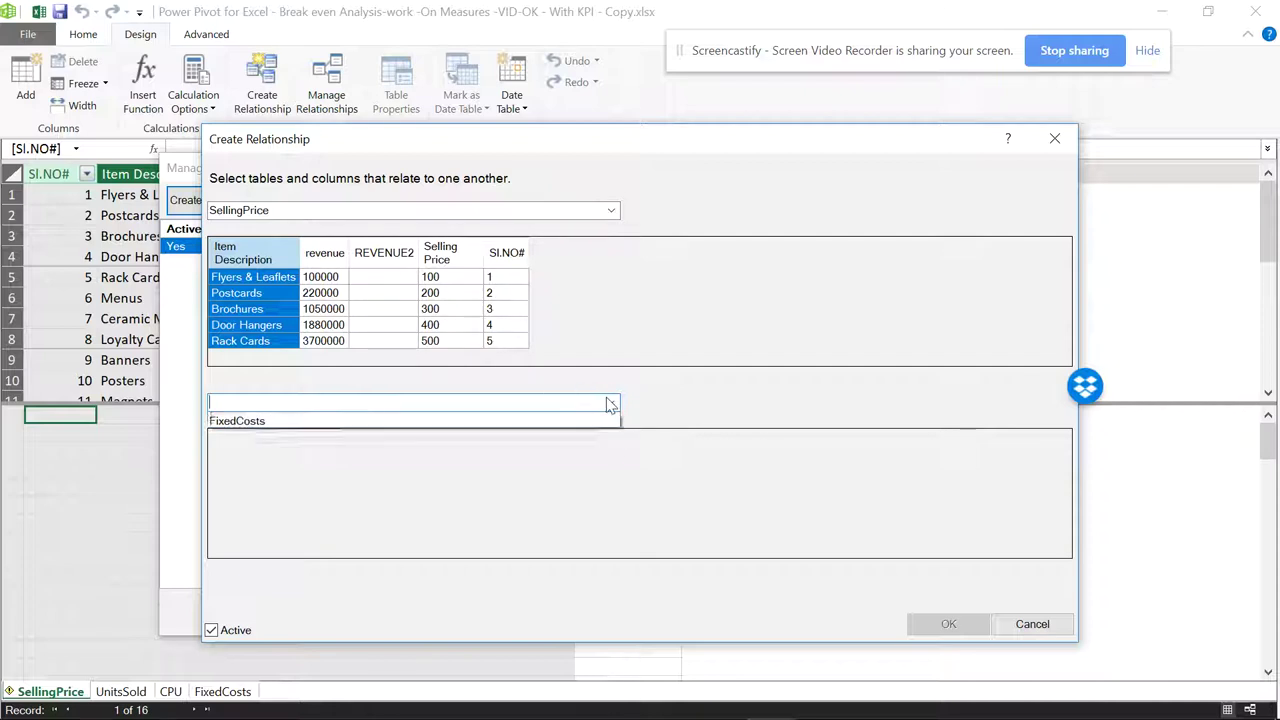
{"action": "left_click", "coordinate": [437, 414]}
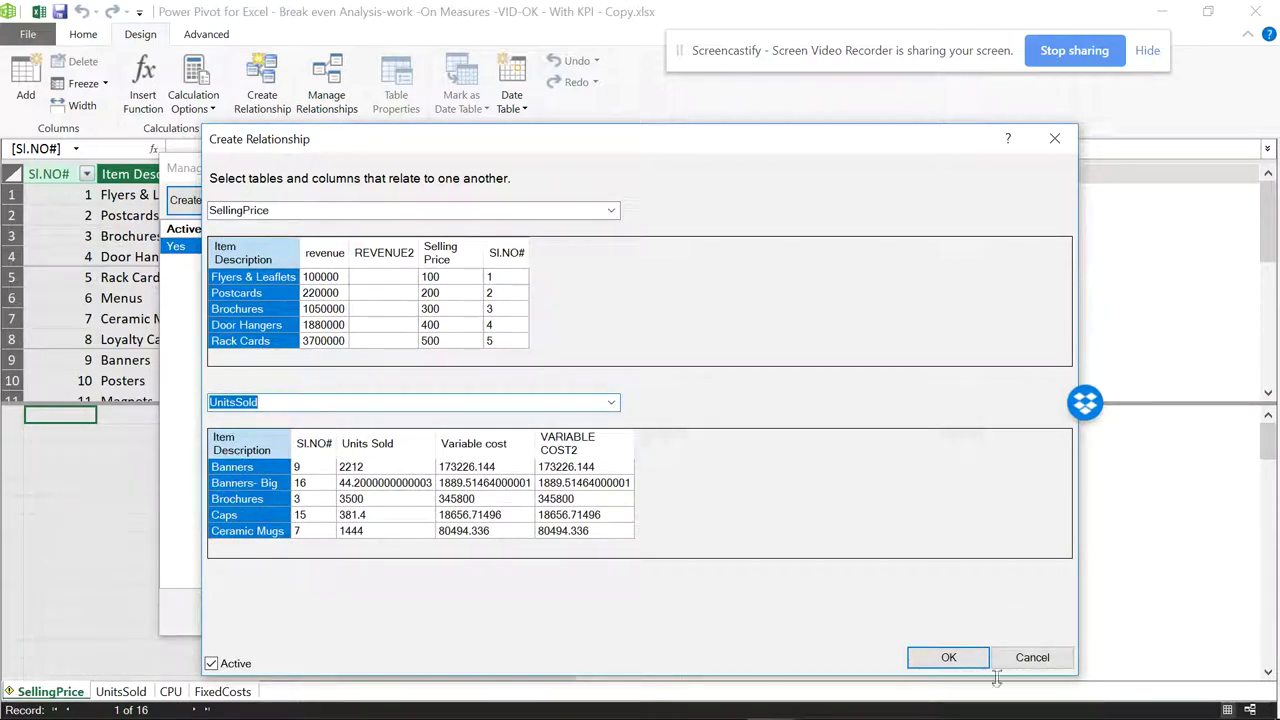
{"action": "left_click", "coordinate": [932, 656]}
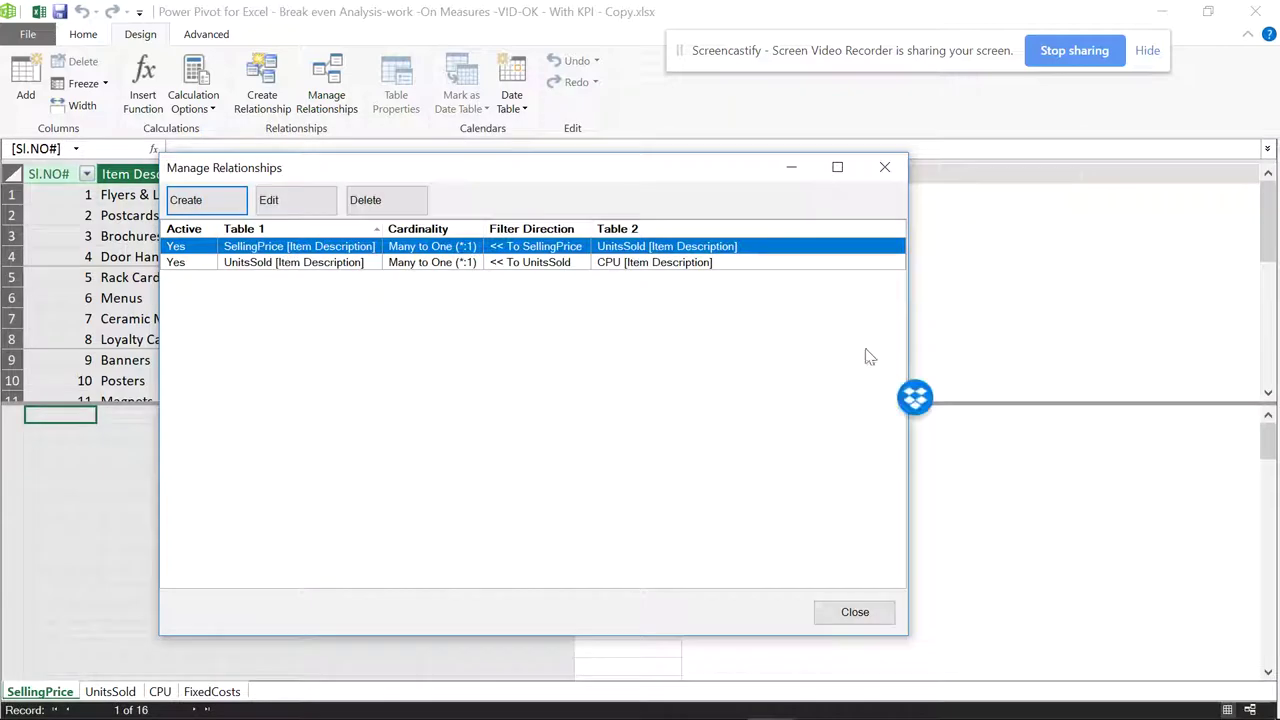
{"action": "left_click", "coordinate": [846, 620]}
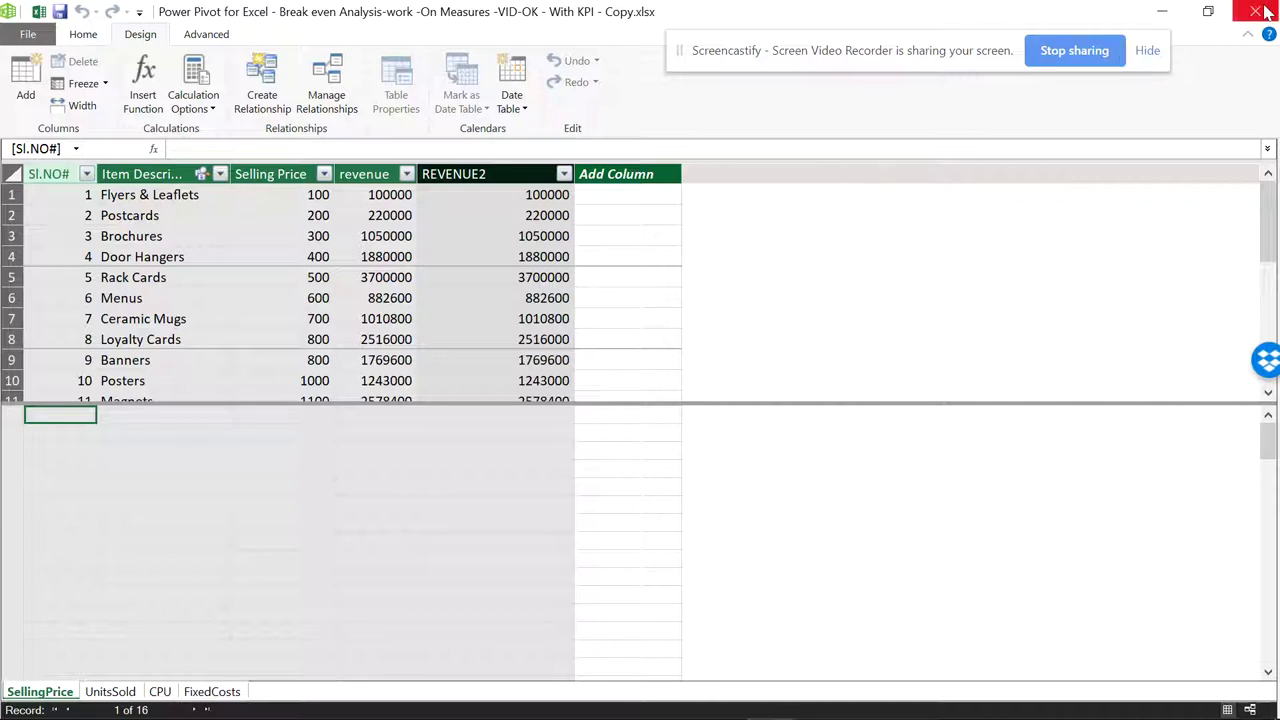
{"action": "left_click", "coordinate": [98, 36]}
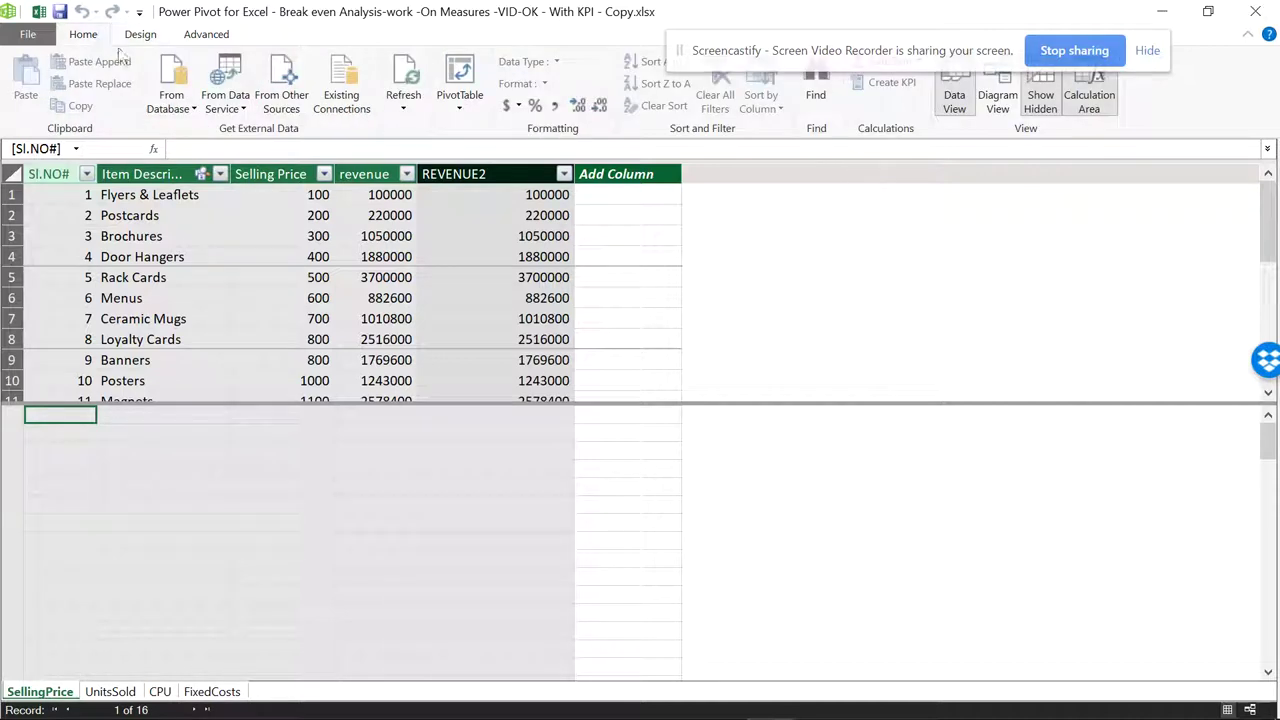
{"action": "left_click", "coordinate": [459, 108]}
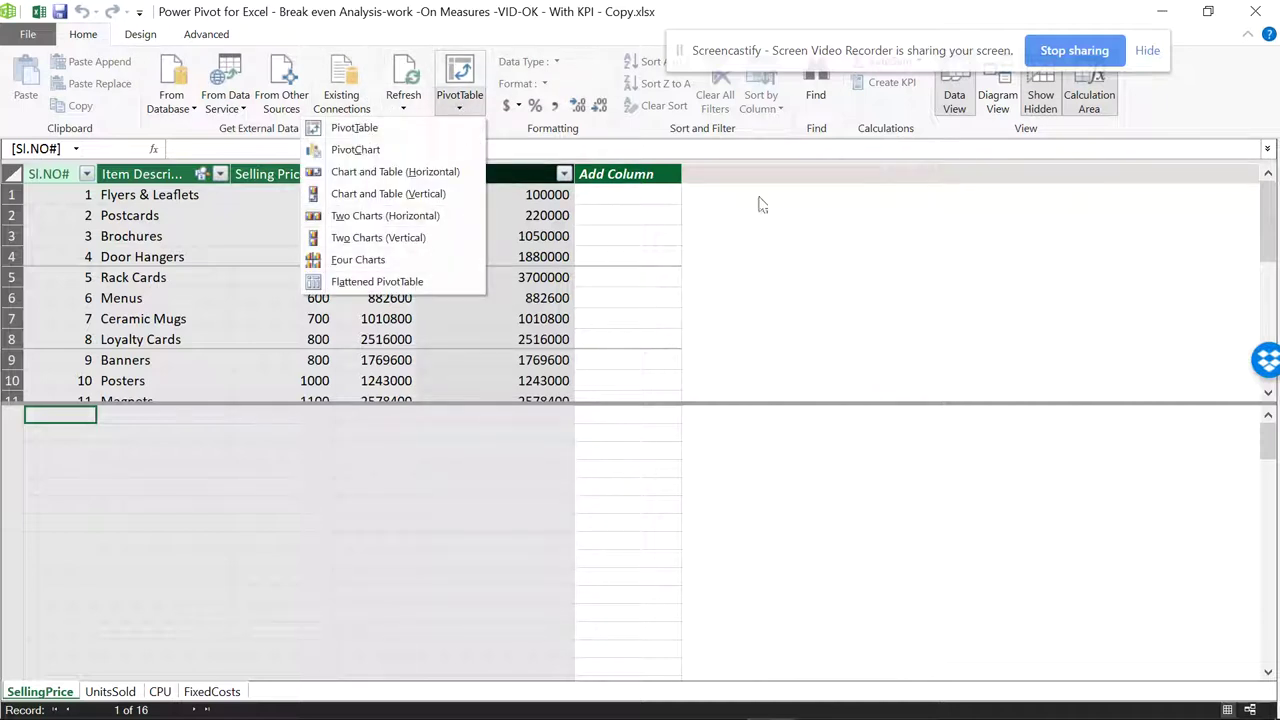
{"action": "left_click", "coordinate": [773, 238]}
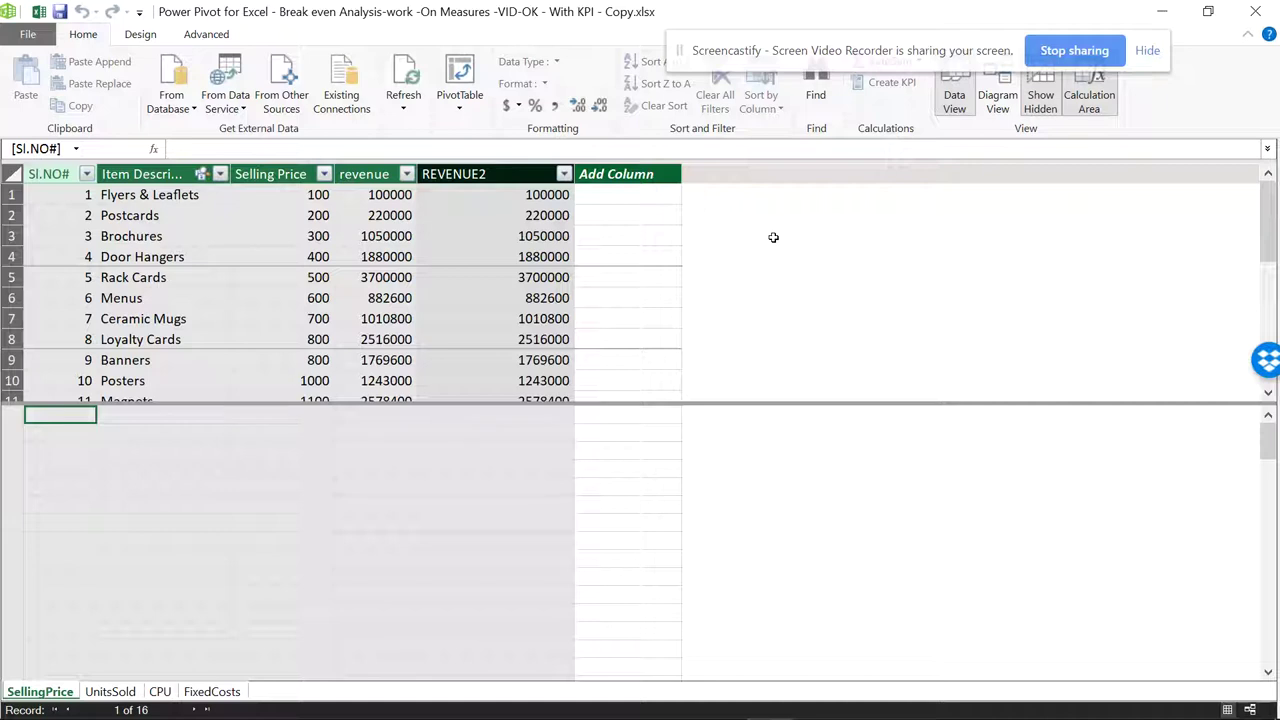